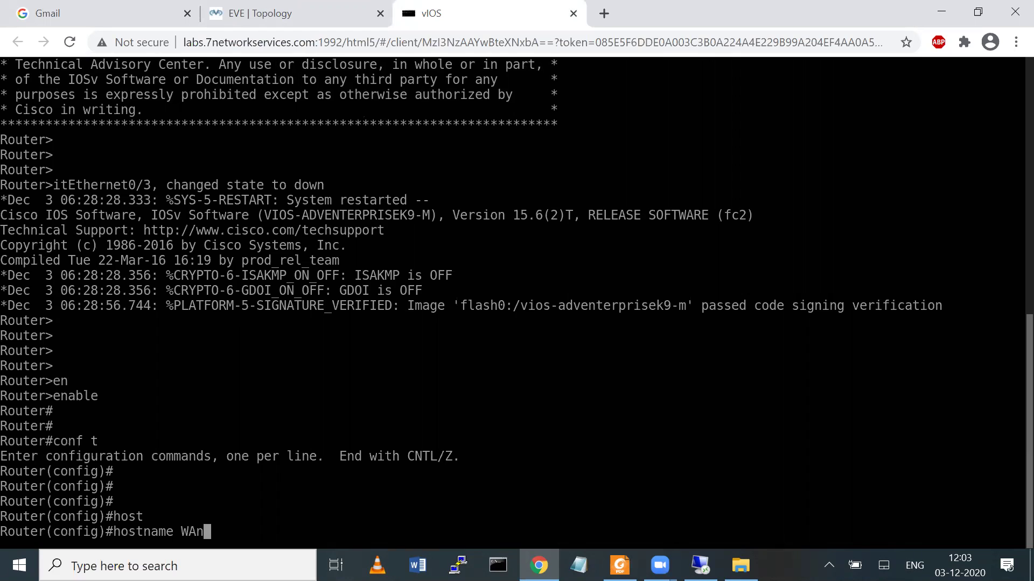
Set the router's hostname to WAN-R
type("-R")
key("Return")
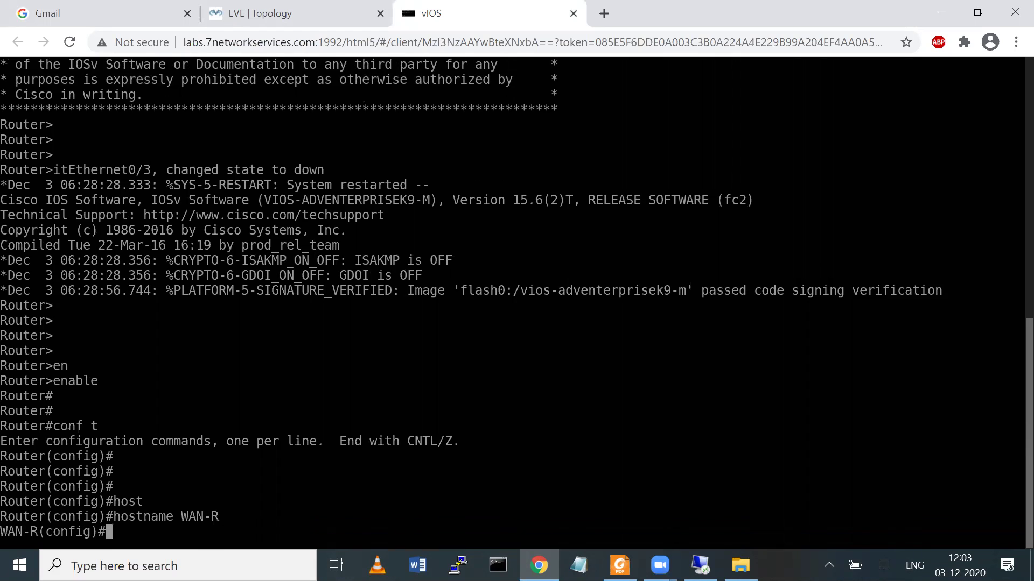
key("Return")
key("Return")
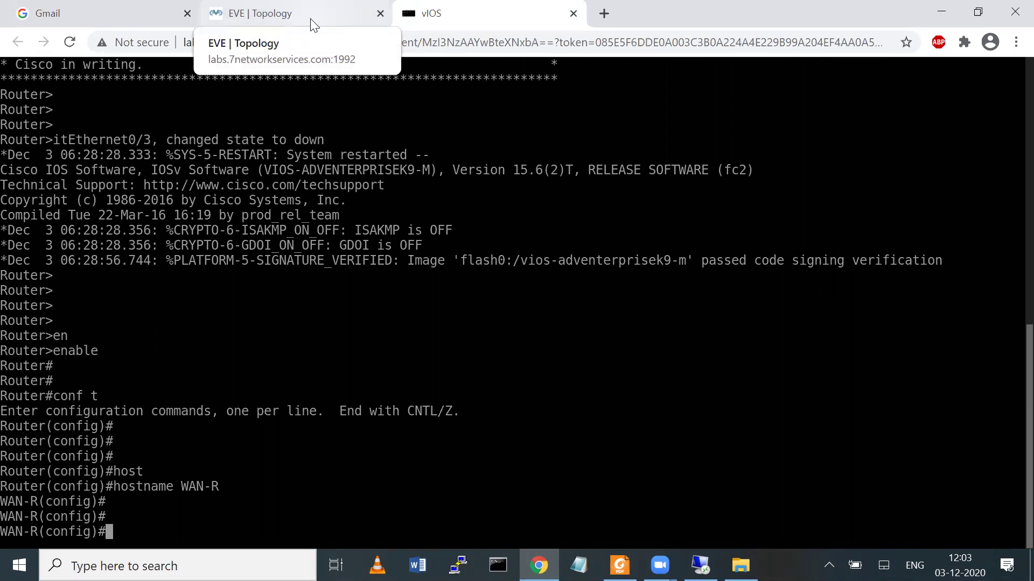
Enter interface configuration for g0/1 on the router and set its description to WAN-IN
left_click(311, 22)
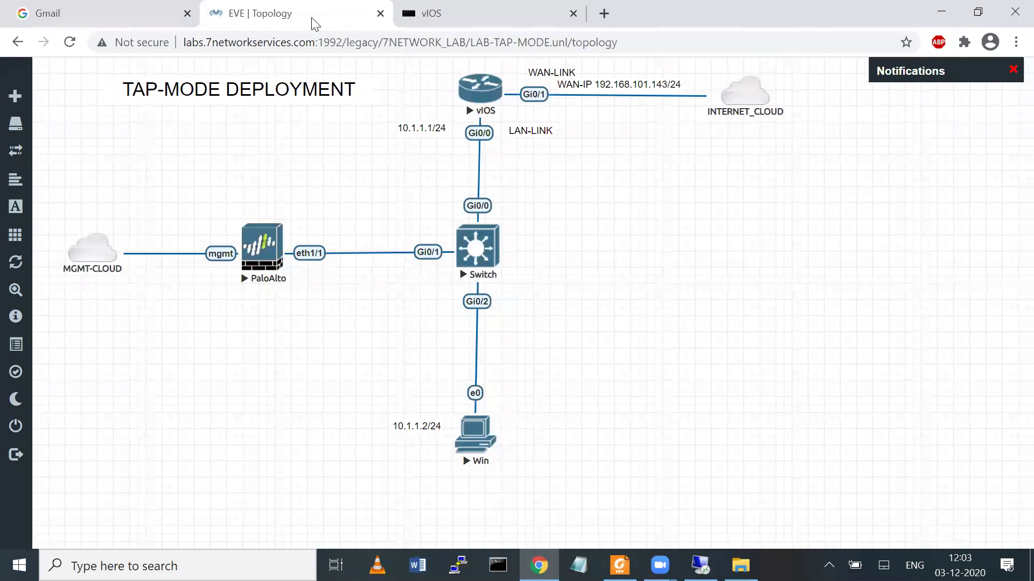
left_click(485, 14)
key("Return")
key("Return")
type("int g0/1")
key("Return")
key("Return")
key("Return")
type("des")
key("Tab")
type("WAN")
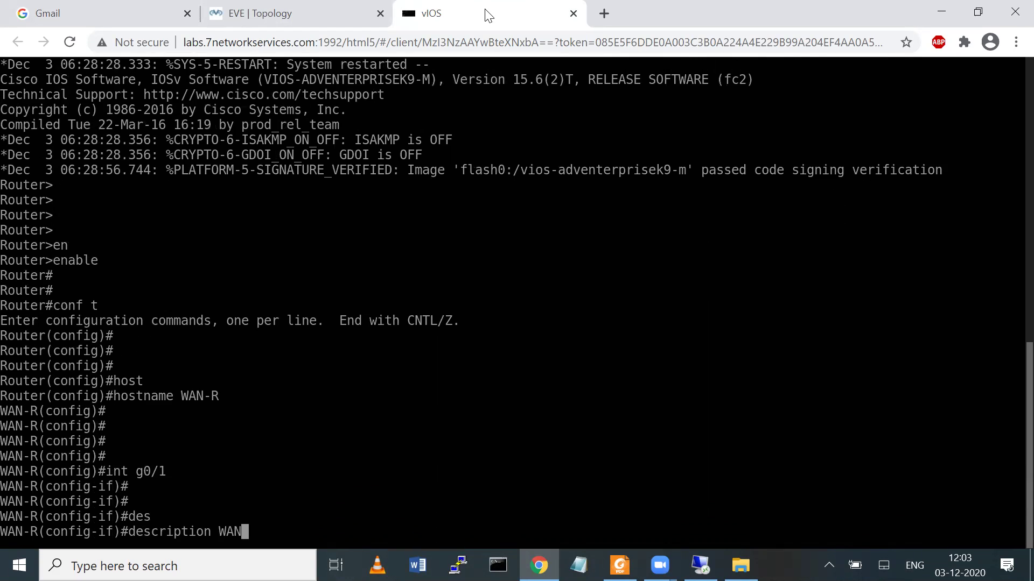
type("-IN")
key("Return")
key("Return")
key("Return")
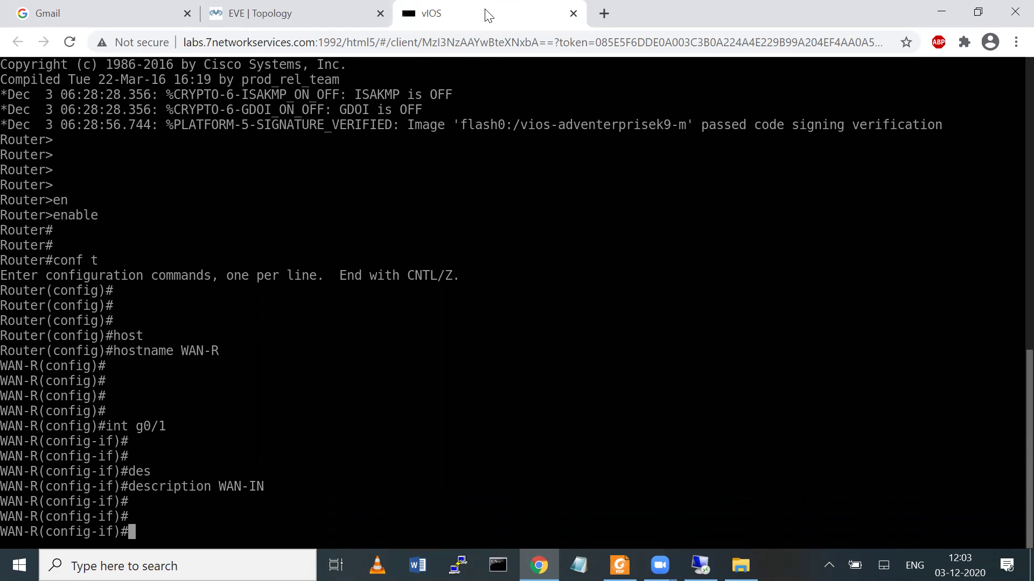
Assign IP address 192.168.101.143 with mask 255.255.255.0 to interface g0/1 and bring the interface up
left_click(307, 10)
left_click(448, 9)
left_click(328, 4)
left_click(468, 10)
type("ip add")
key("Tab")
type("19")
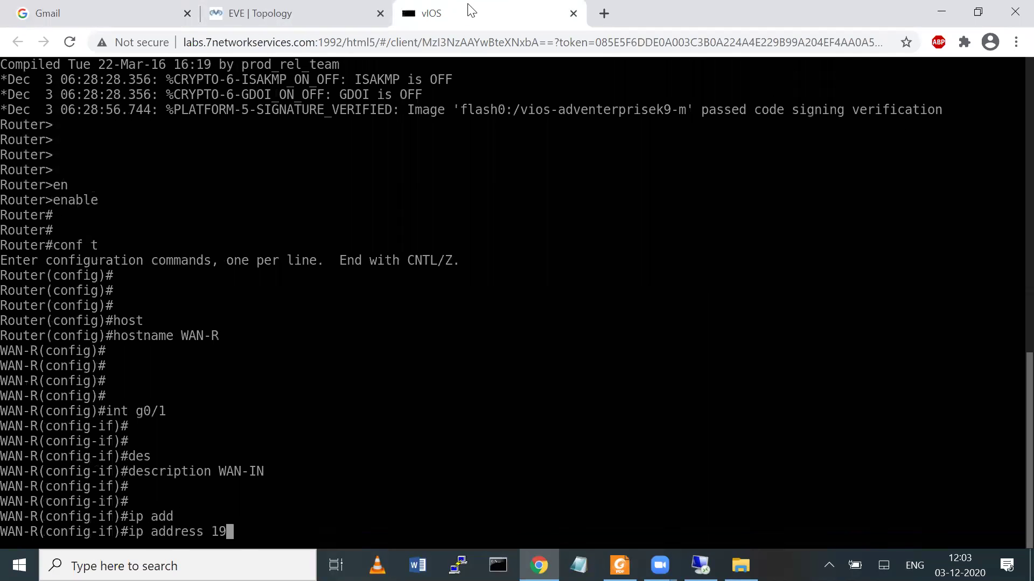
type("2.168.101.143 255.255.")
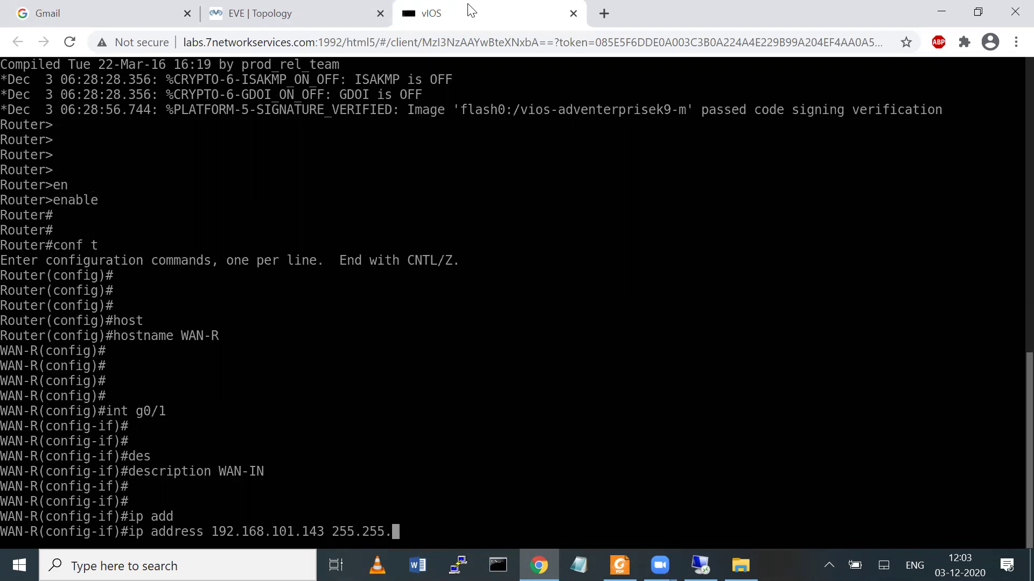
type("255.0")
key("Return")
key("Return")
key("Return")
type("no sh")
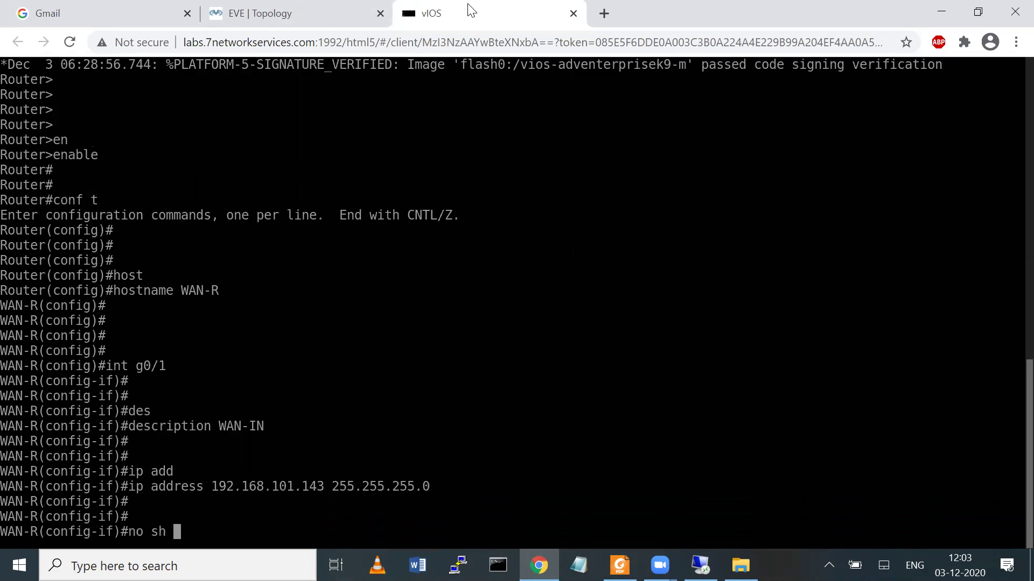
key("Return")
key("Return")
key("Return")
Configure interface g0/0 with IP address 10.1.1.1 and mask 255.255.255.0, and bring the interface up
type("int g0/0")
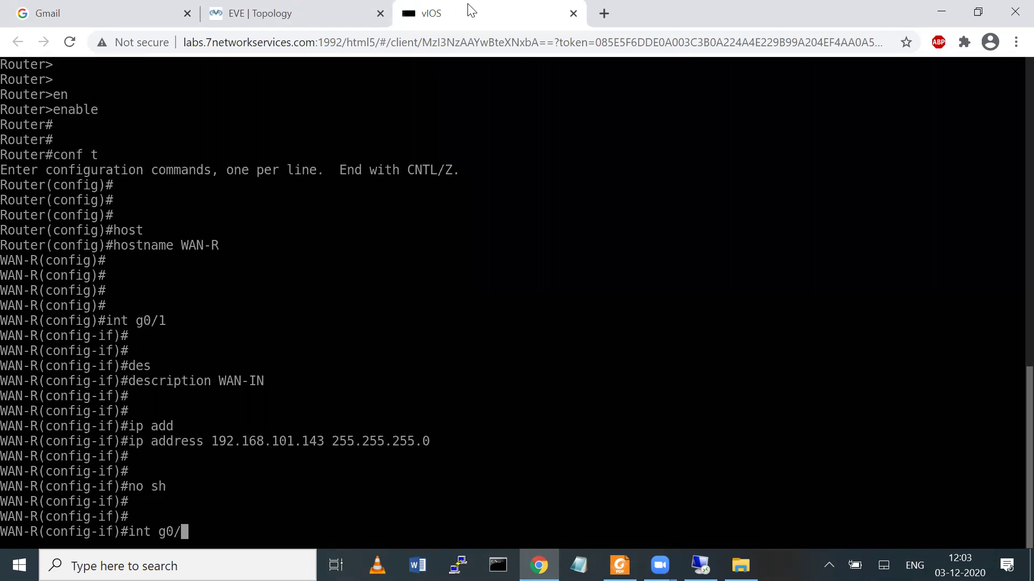
key("Return")
key("Return")
key("Return")
type("ip add")
key("Tab")
type("10.1.1.1 2")
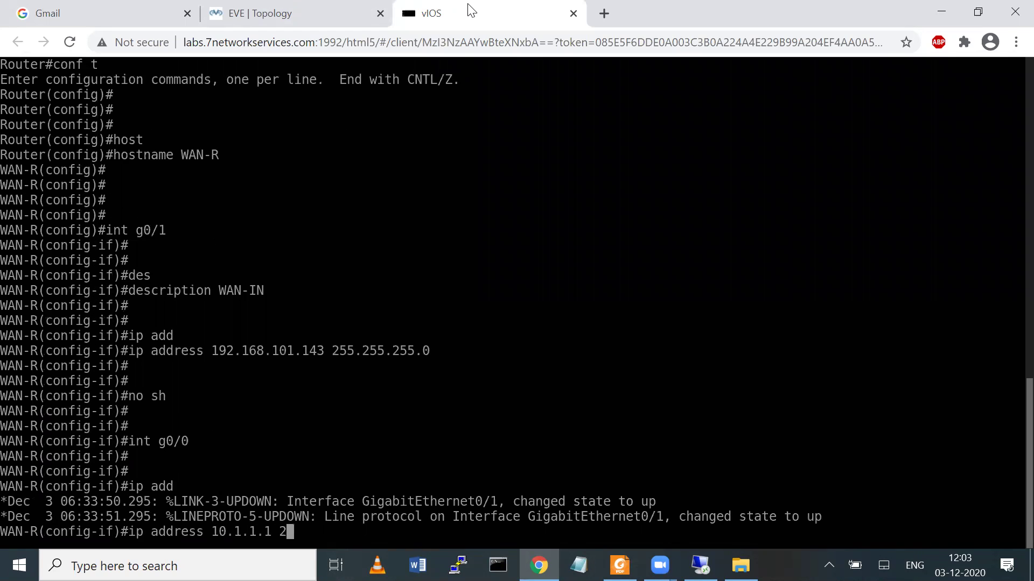
type("55.255.255.0")
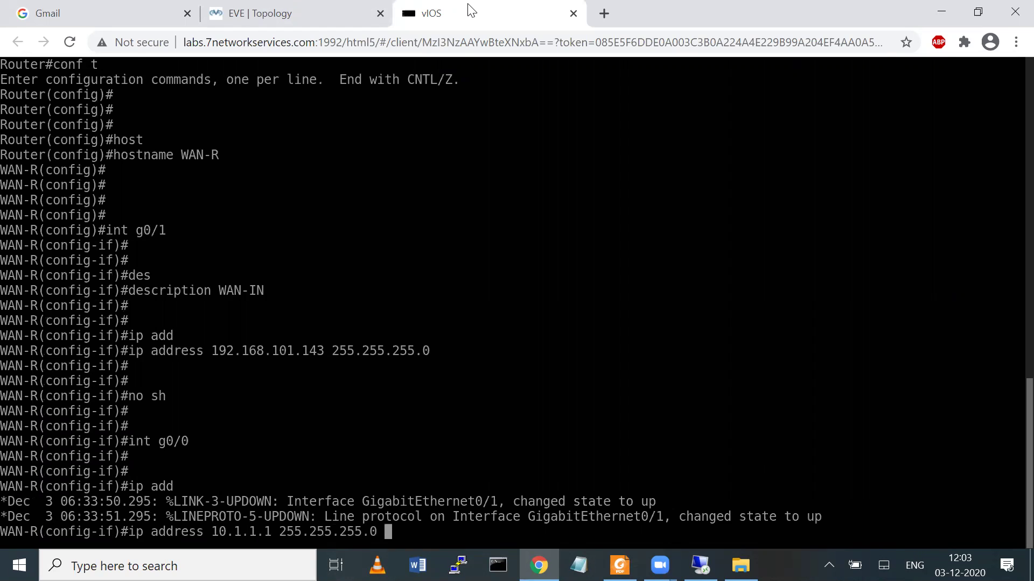
key("Return")
key("Return")
key("Return")
type("no sh")
key("Return")
key("Return")
Detach the EVE topology page into its own browser window, then minimize it to return to the vIOS console
left_click_drag(245, 6, 161, 24)
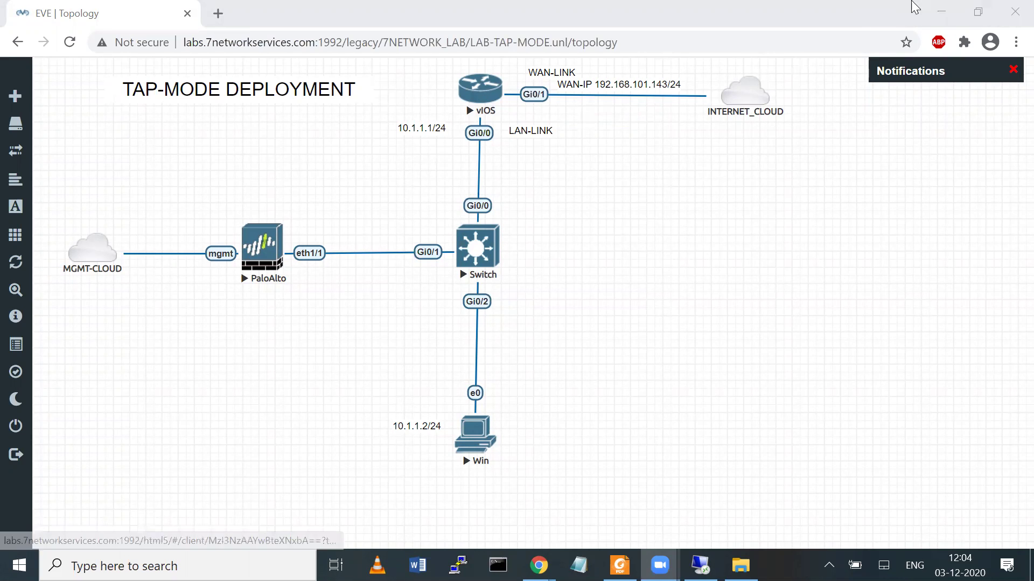
left_click(940, 4)
key("Return")
key("Return")
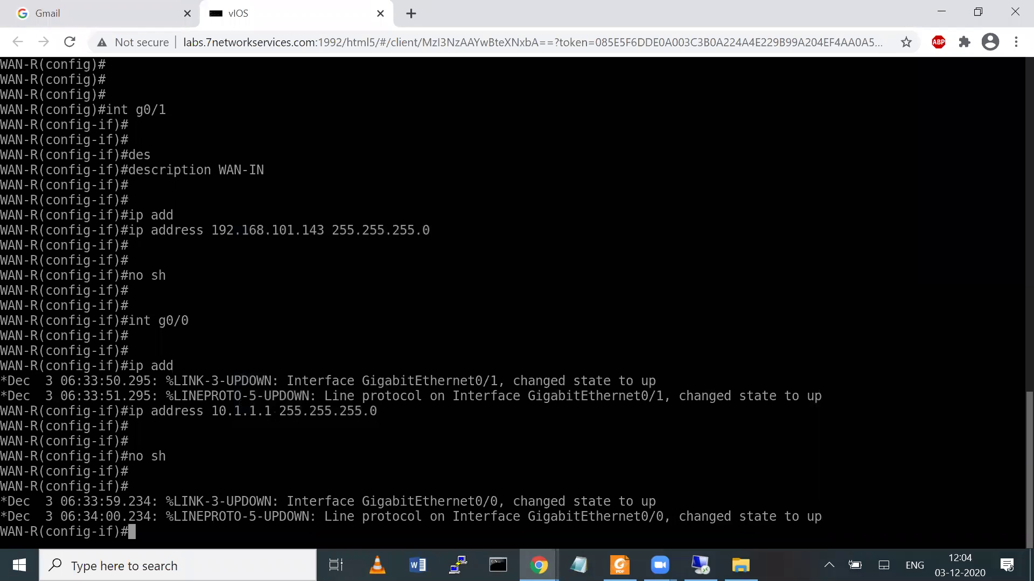
Mark interface g0/1 as the NAT outside interface
type("int g0/1")
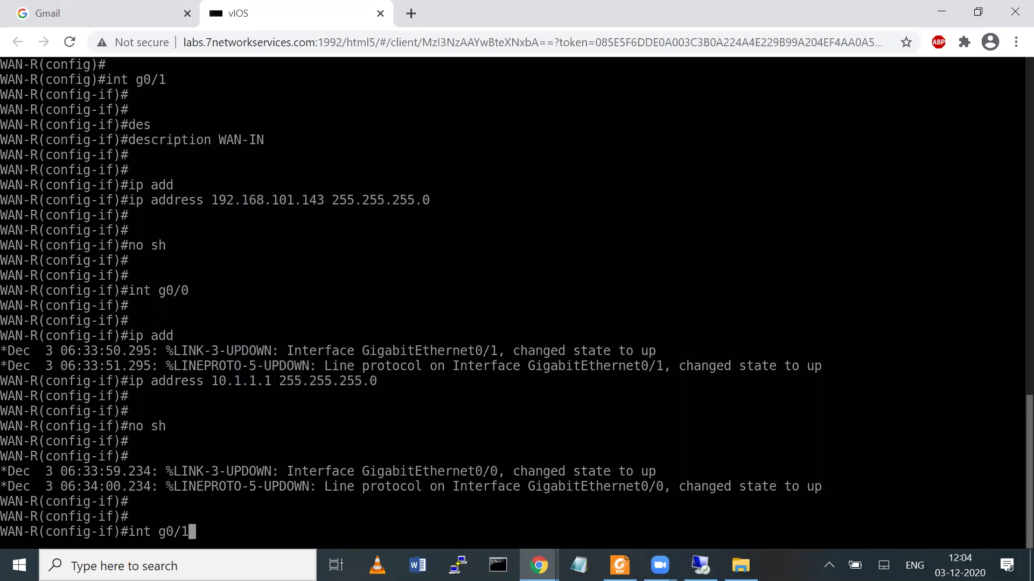
key("Return")
key("Return")
key("Return")
type("ip nat")
key("Tab")
type("ou")
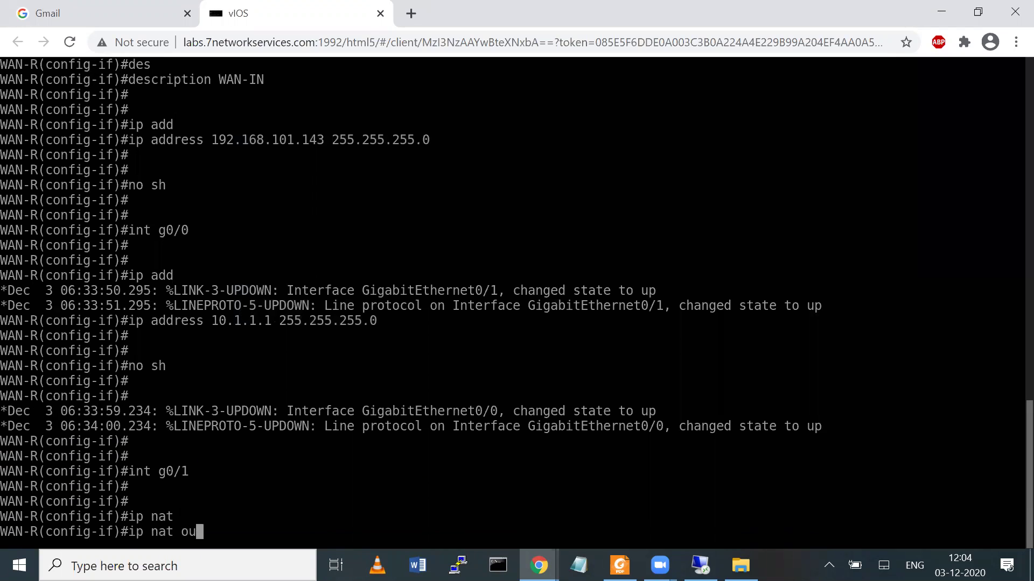
key("Tab")
key("Return")
key("Return")
key("Return")
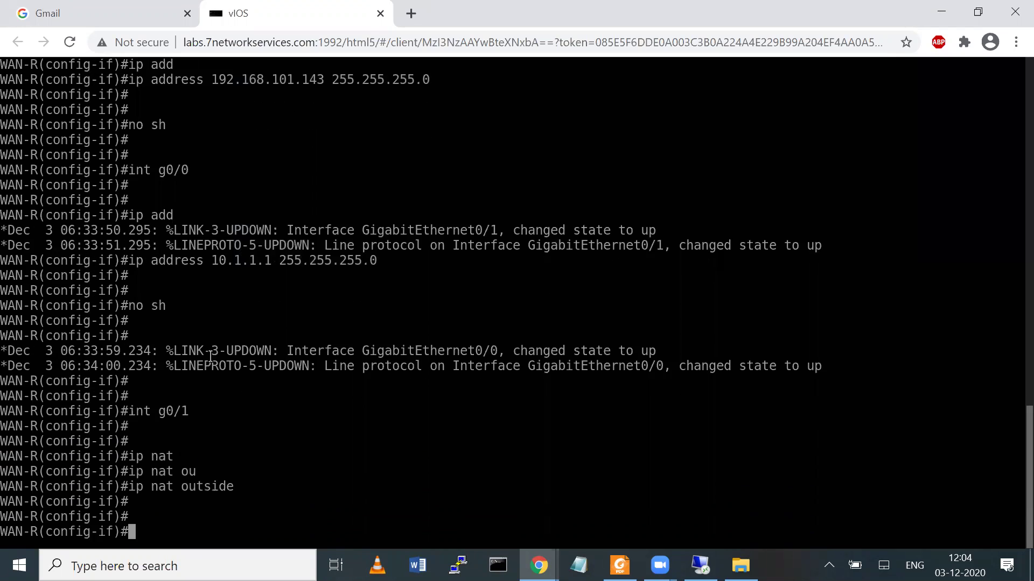
key("Return")
key("Return")
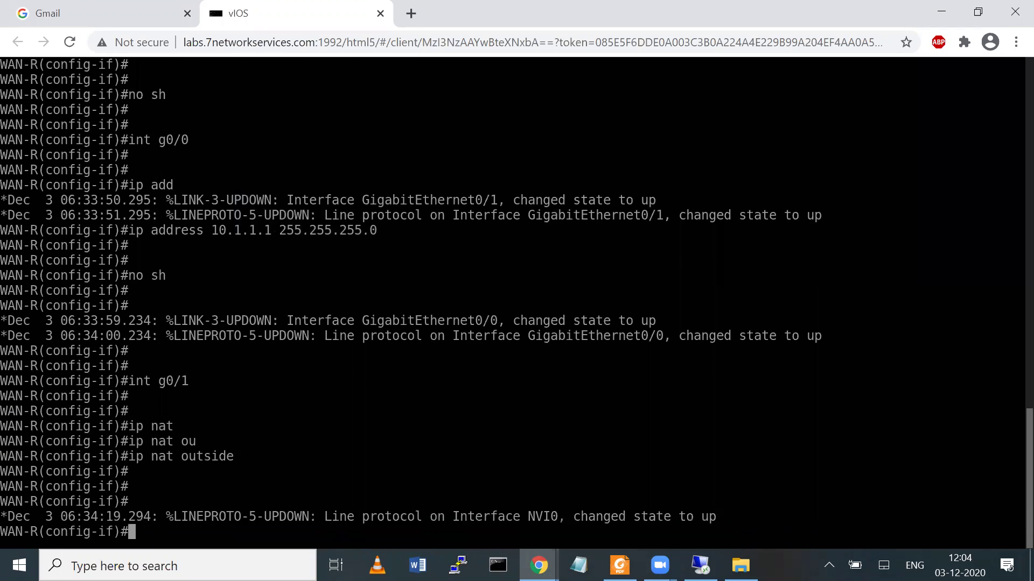
Mark interface g0/0 as the NAT inside interface and leave interface configuration
type("int g0/0")
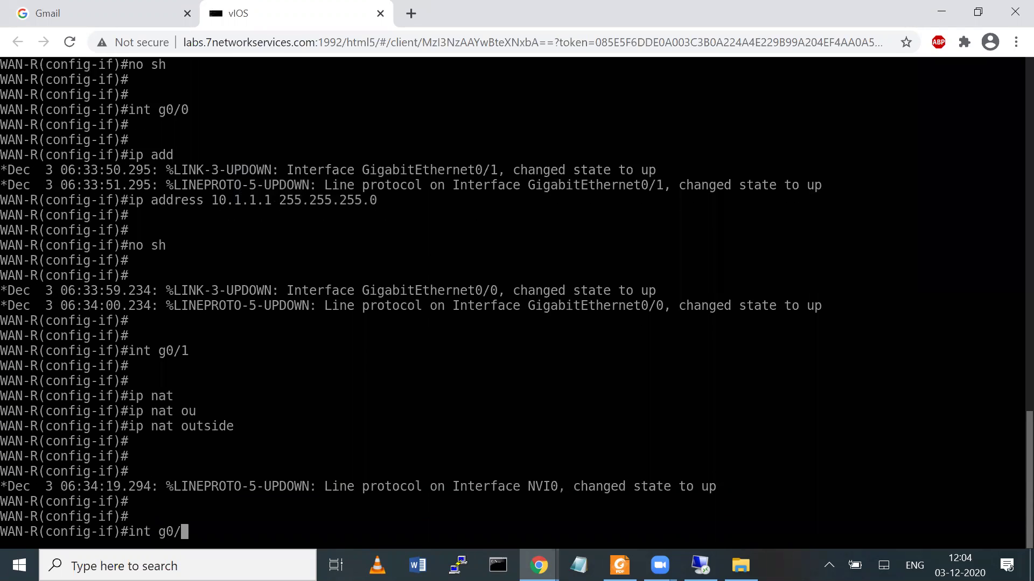
key("Return")
key("Return")
key("Return")
left_click_drag(159, 381, 261, 383)
type("ip nat")
key("Tab")
type("i")
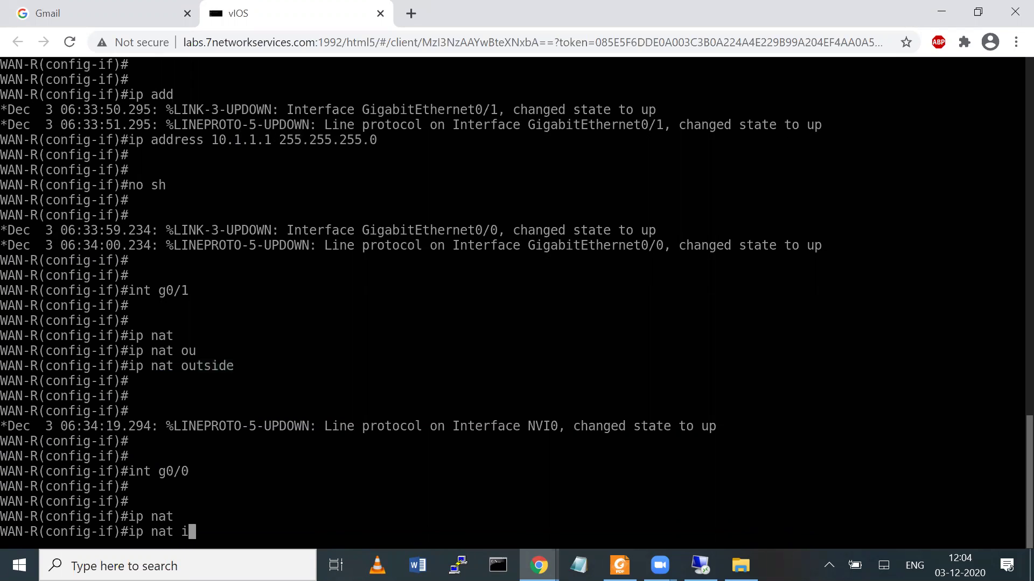
type("n")
key("Tab")
key("Return")
key("Return")
type("exit")
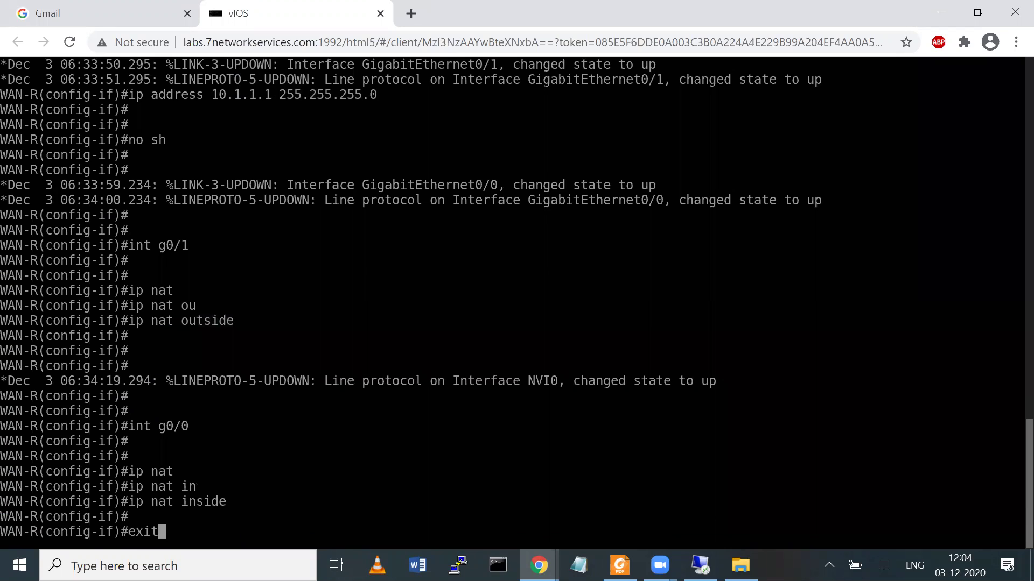
key("Return")
key("Return")
key("Return")
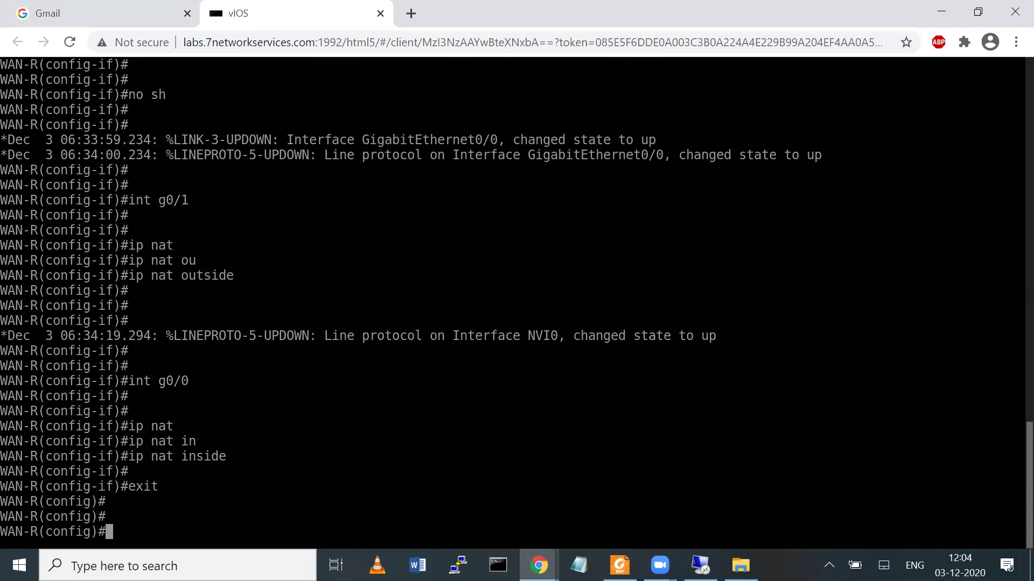
Leave global configuration mode and display the router's IP routing table
type("exit")
key("Return")
key("Return")
key("Return")
type("sh ip roi")
key("BackSpace")
type("ute")
key("Return")
key("Return")
key("Return")
key("Return")
Add a static default route 0.0.0.0 0.0.0.0 with next hop 192.168.101.1 in global configuration mode
type("conf t")
key("Return")
key("Return")
key("Return")
type("ip route 0.0.0.0 0.0.0.0 192.168.101.1\\")
key("Return")
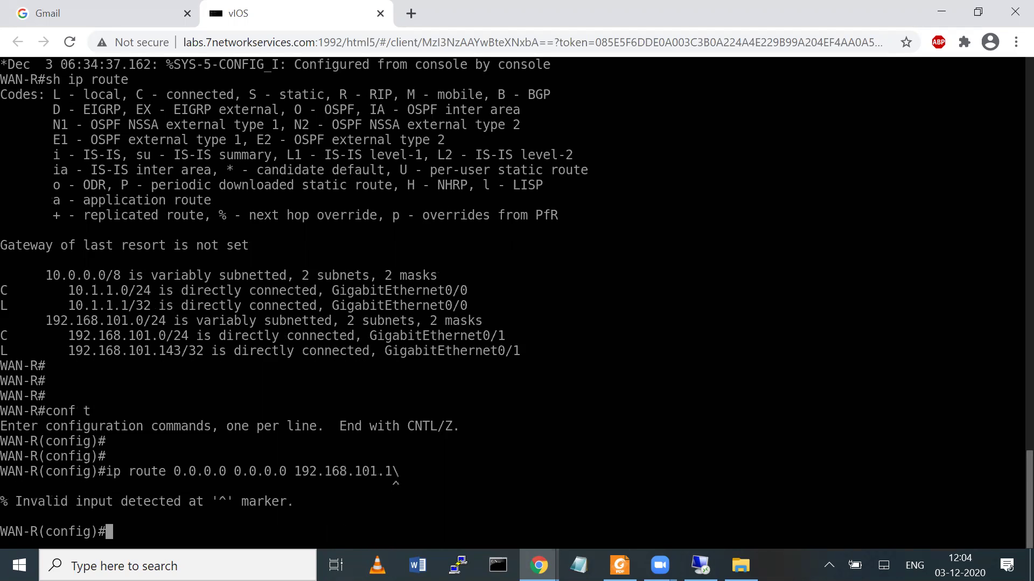
key("Up")
key("BackSpace")
key("Return")
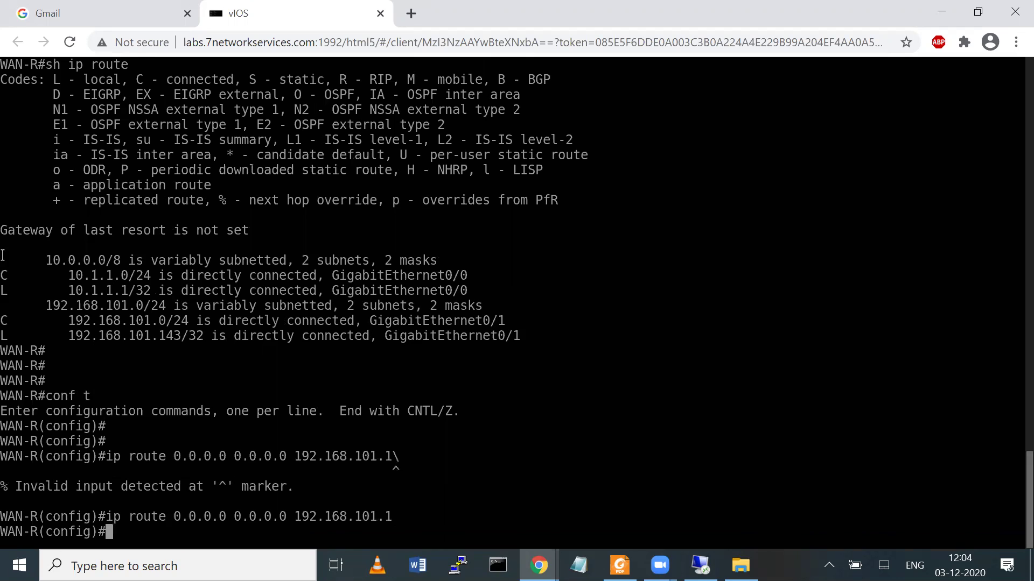
Add the label "GATEWAY-ADD :- 192.168.101.1" below INTERNET_CLOUD in the EVE topology, widen it to fit, and dismiss the notifications
left_click(538, 565)
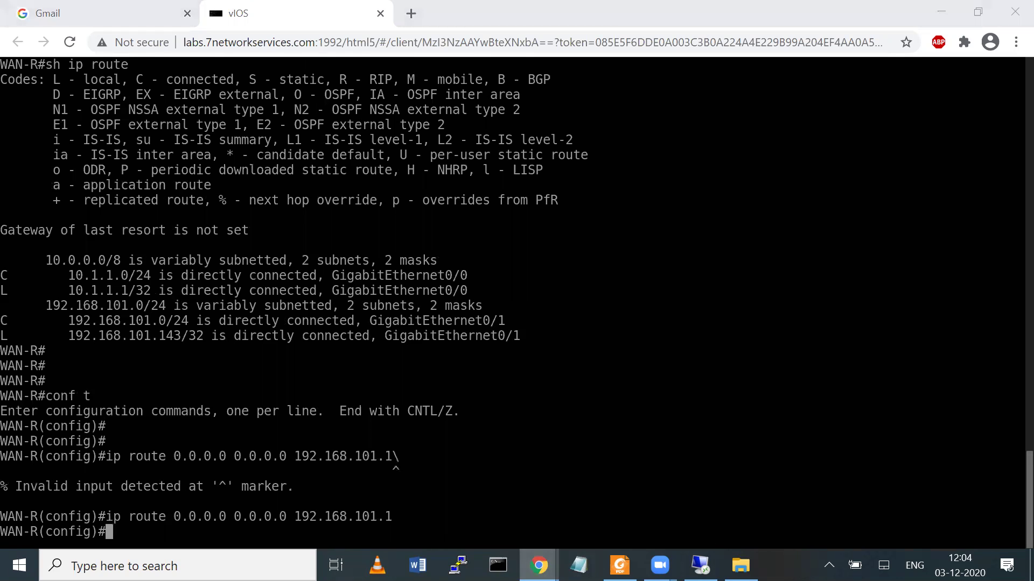
left_click(598, 506)
right_click(706, 247)
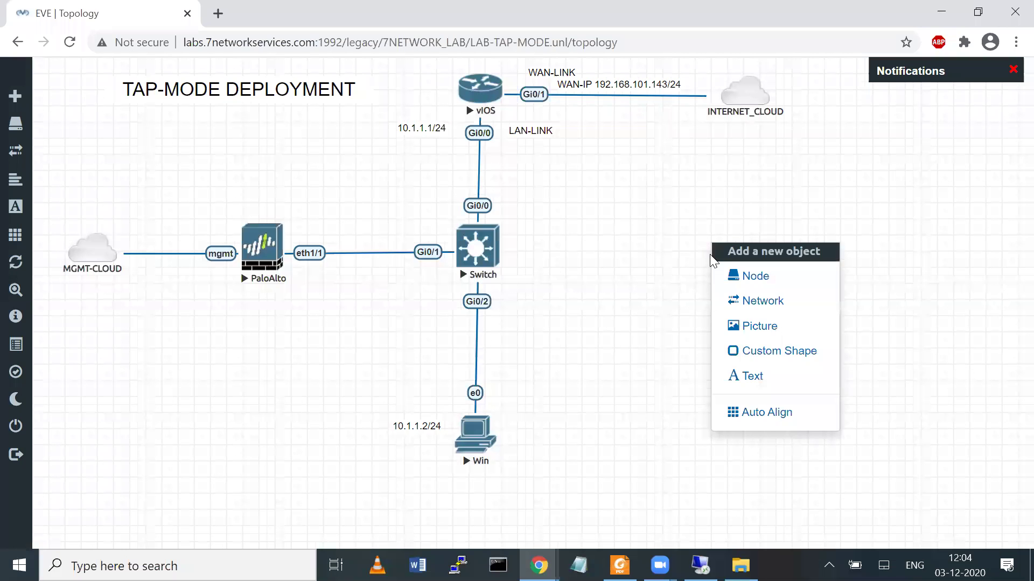
left_click(751, 374)
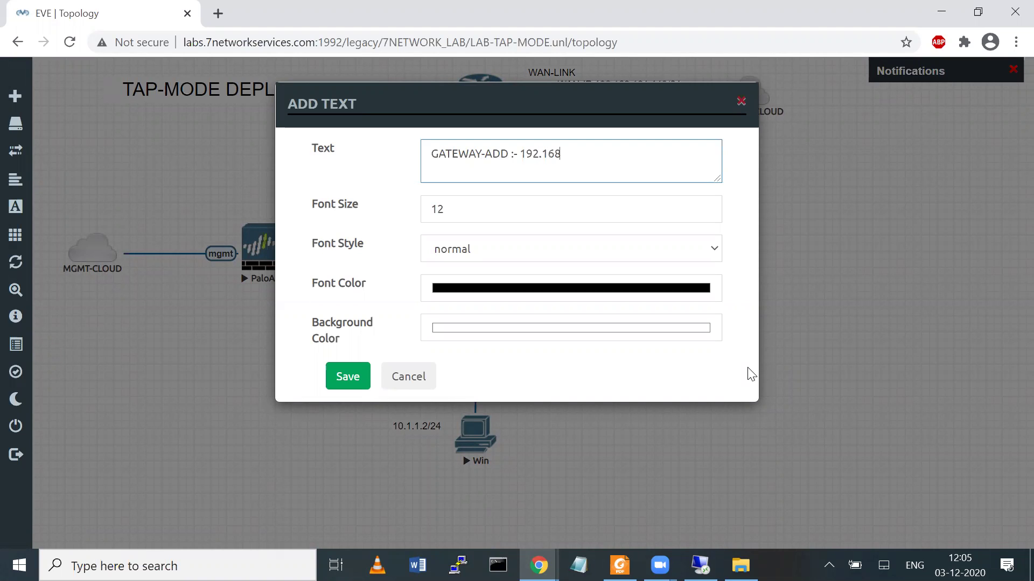
left_click(348, 377)
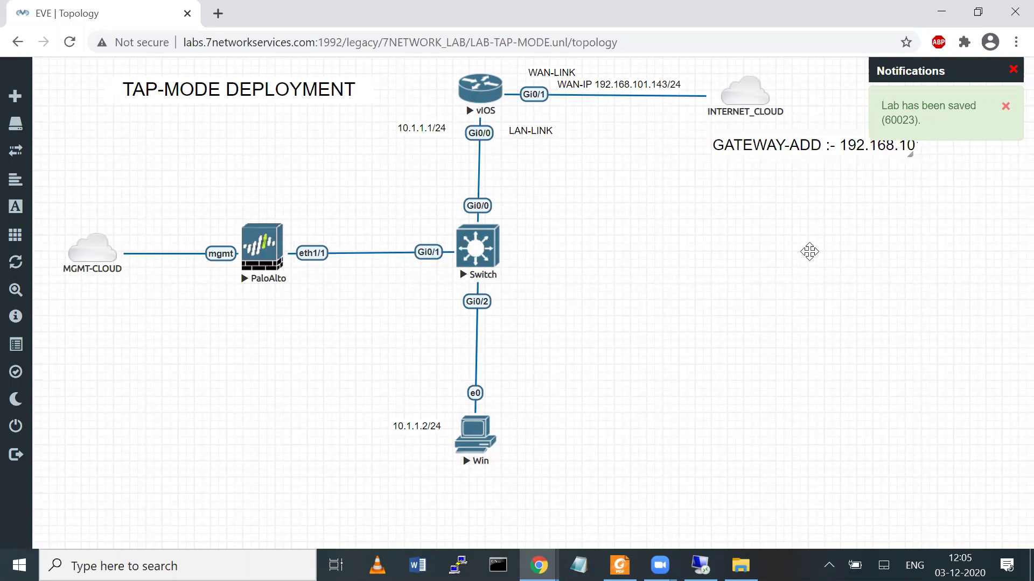
left_click_drag(914, 154, 937, 156)
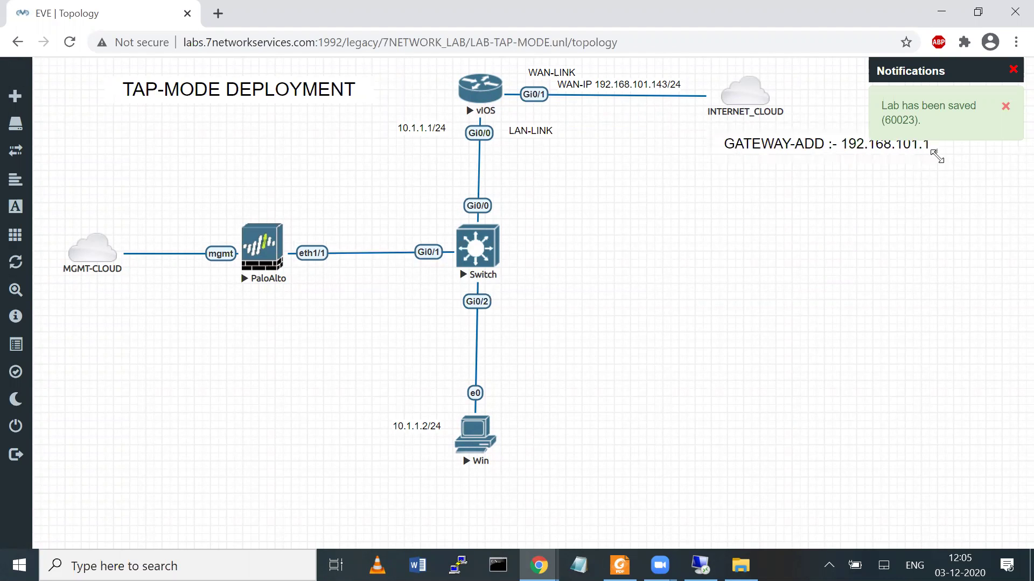
left_click(1012, 70)
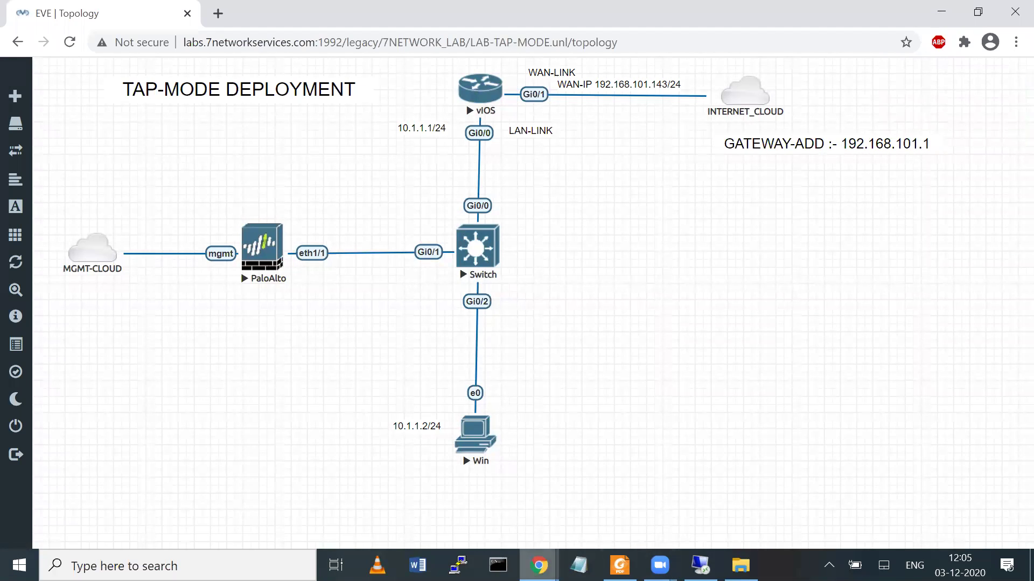
Return to the vIOS console, leave configuration mode and ping 4.2.2.2 to test internet connectivity
mouse_move(538, 565)
left_click(481, 511)
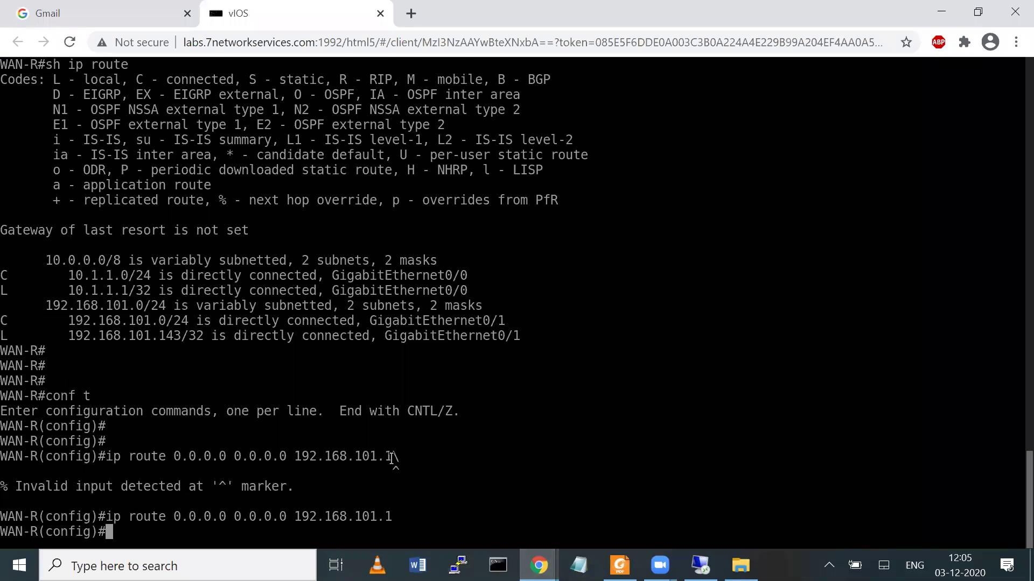
type("exit")
key("Return")
key("Return")
key("Return")
type("p")
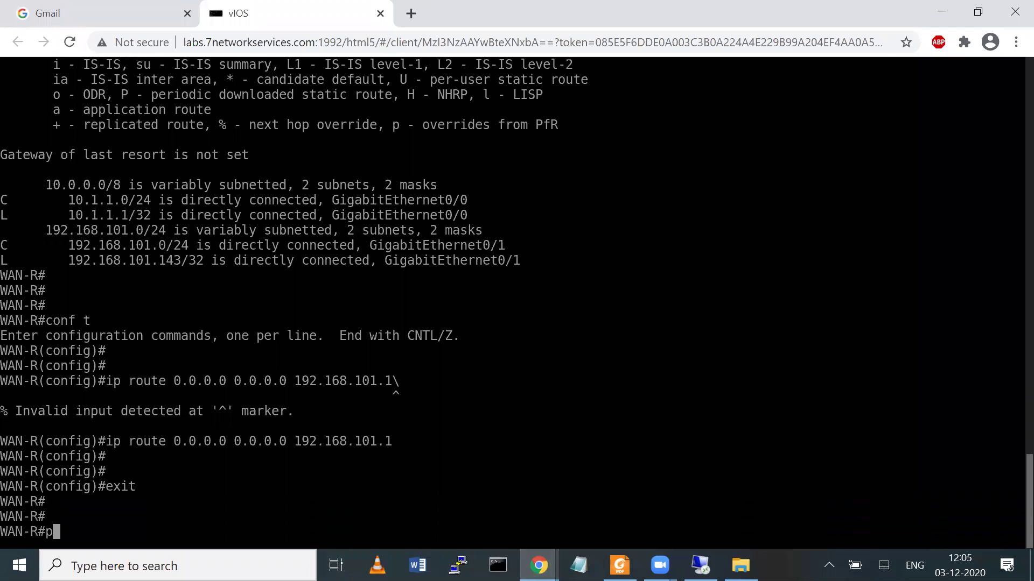
type("ing 4.2.2.2")
key("Return")
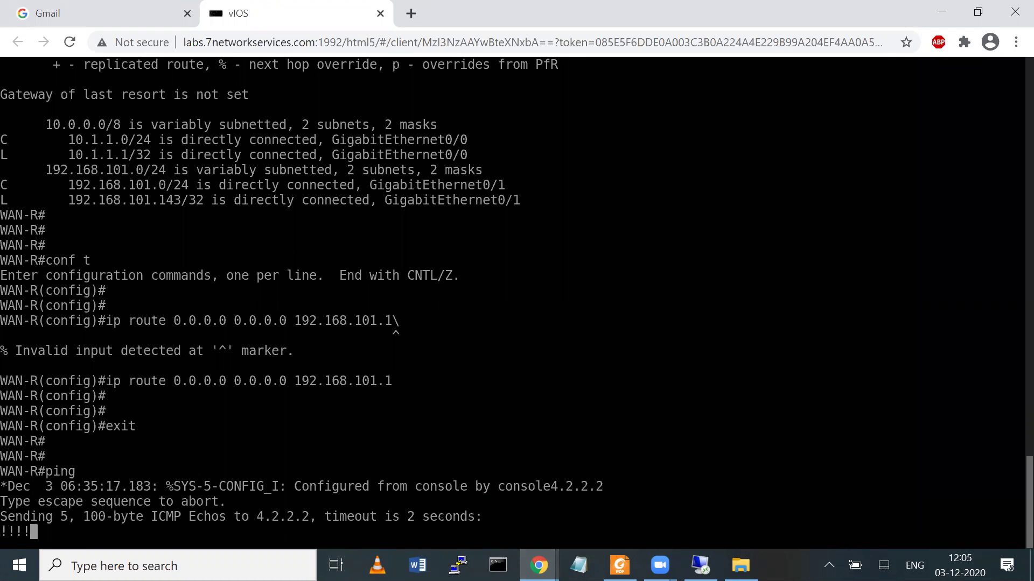
Save the router's running configuration with the wr command
key("Return")
key("Return")
key("Return")
key("Return")
type("wr")
key("Return")
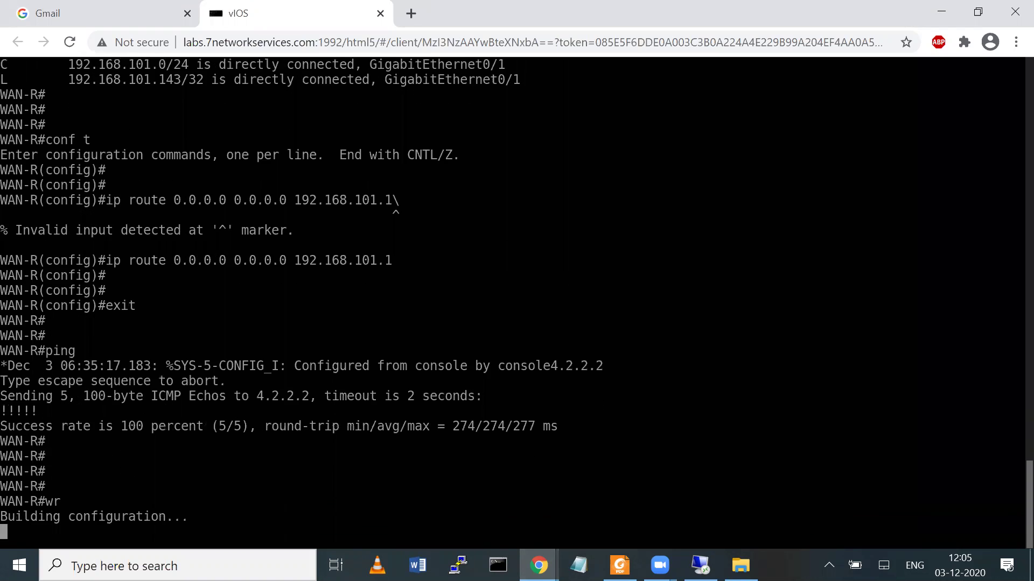
Enter global configuration mode on the WAN-R router
type("conf t")
key("Return")
key("Return")
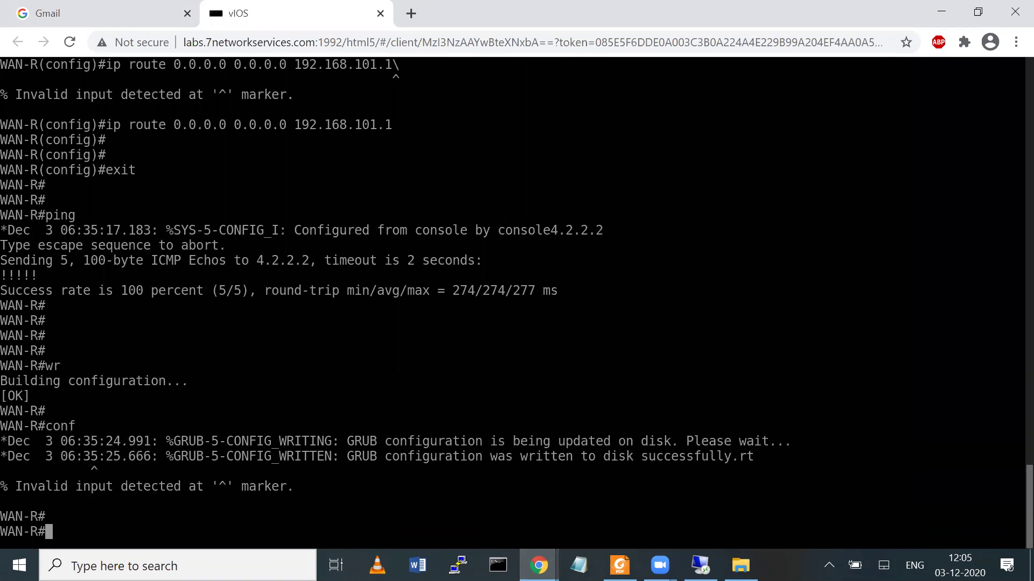
key("Return")
type("conf t")
key("Return")
key("Return")
key("Return")
key("Return")
Create access-list 10 permitting the LAN network 10.1.1.0 with wildcard mask 0.0.0.255
type("acc")
key("Tab")
type("10 ")
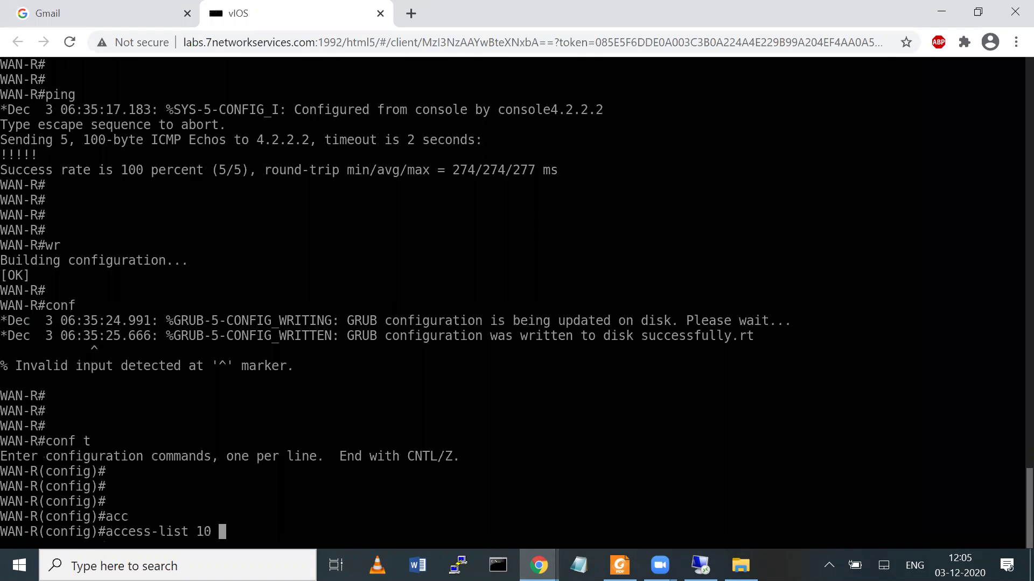
type("per")
key("Tab")
type("10.1.1.")
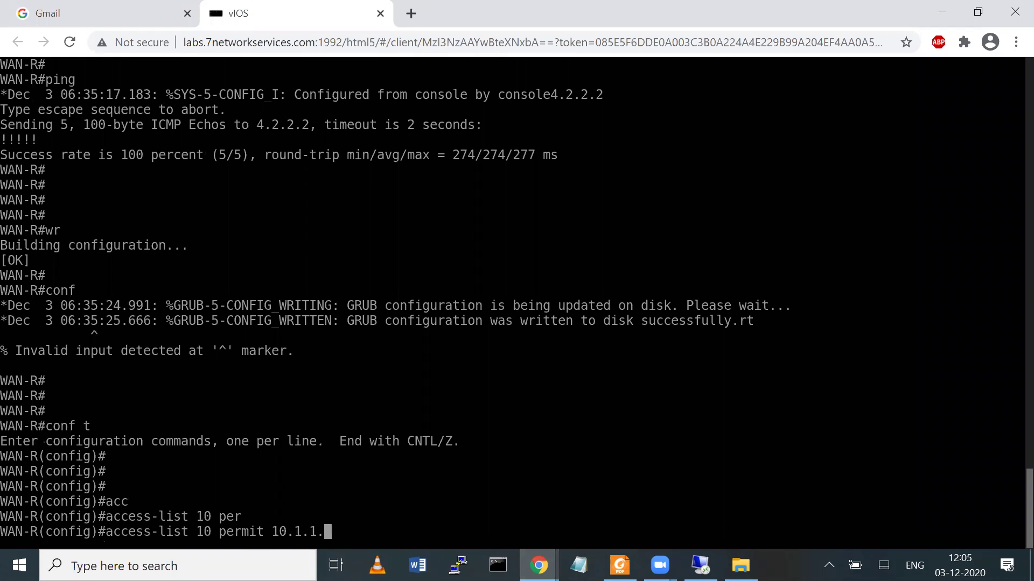
type("0 0.0.0.255")
key("Return")
key("Return")
key("Return")
Configure NAT overload for the LAN with the command ip nat inside source list 10 interface g0/1 overload
type("ip nat")
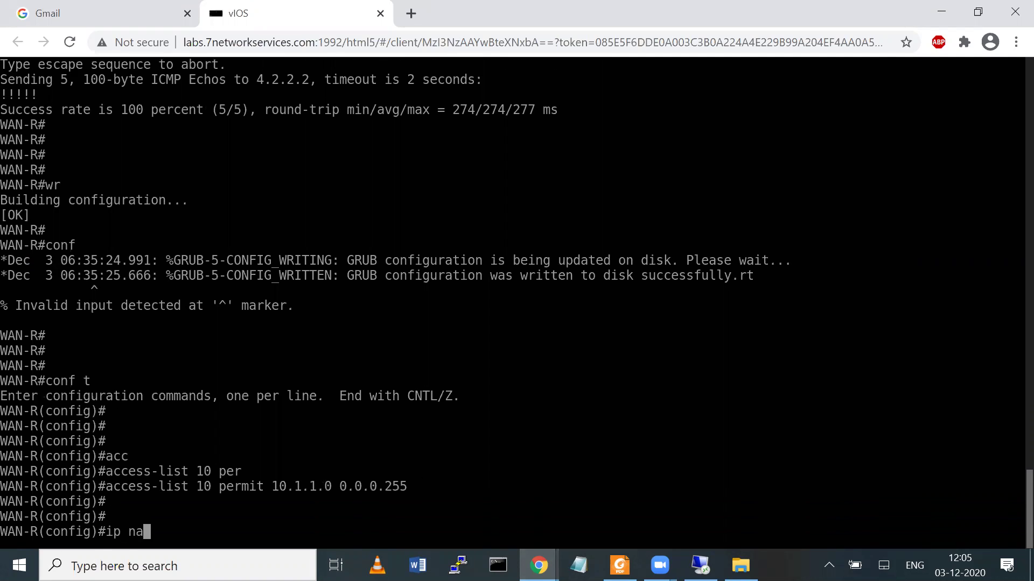
key("Tab")
type("in")
key("Tab")
type("sou")
key("Tab")
type("li")
key("Tab")
type("10 in")
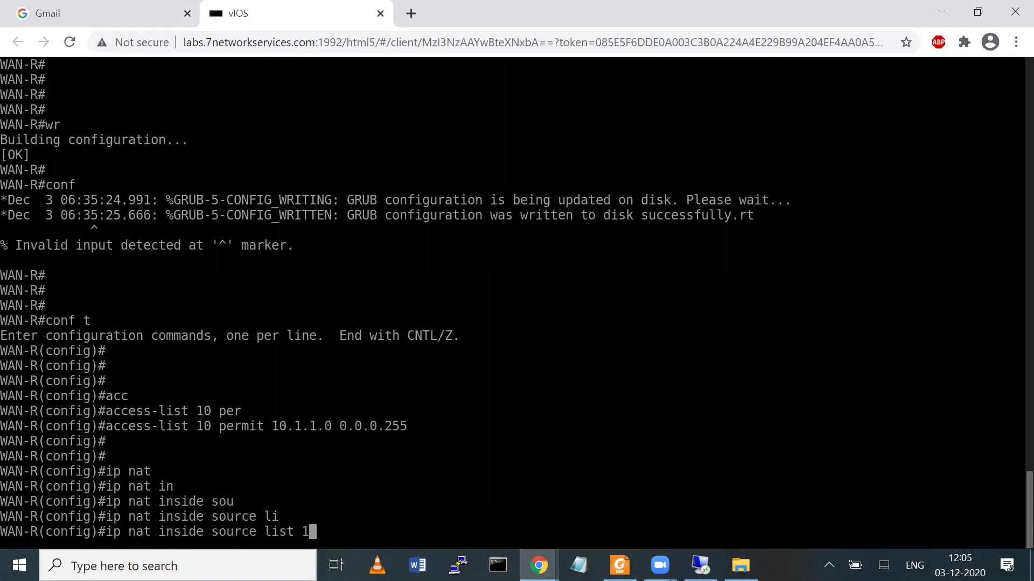
key("Tab")
type("g")
key("Tab")
type("0/1")
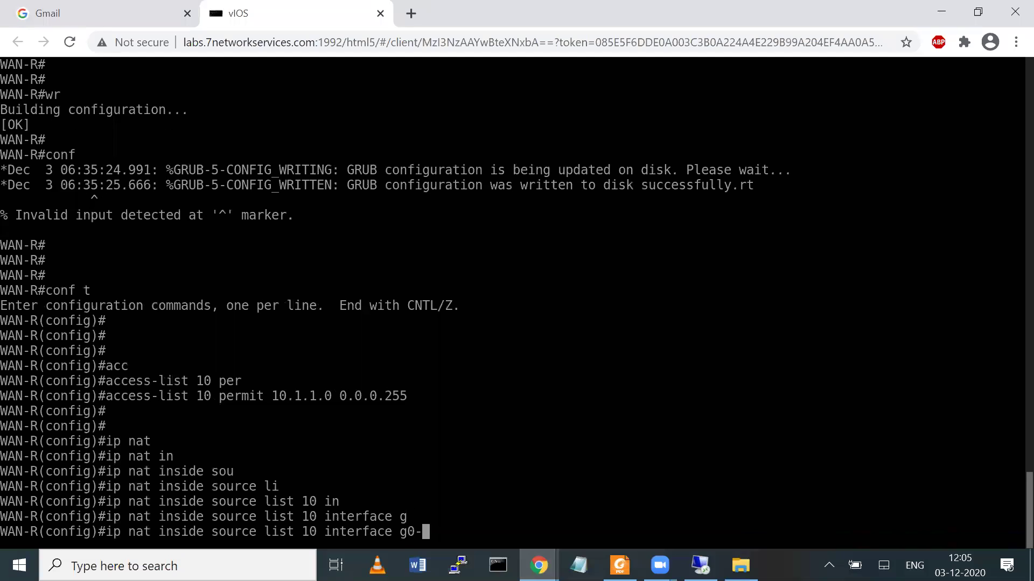
type(" over")
key("Tab")
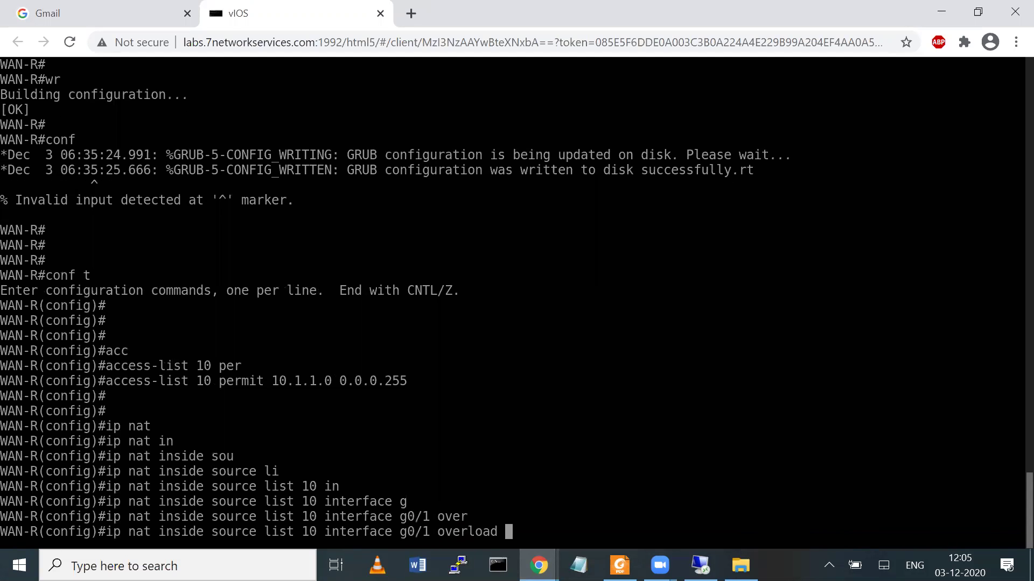
key("Return")
key("Return")
key("Return")
Leave configuration mode and ping 4.2.2.2 from source 10.1.1.1 to test LAN internet access
type("exit")
key("Return")
key("Return")
key("Return")
type("ping ")
type("4.2.2.2")
type(" spos")
key("BackSpace")
key("BackSpace")
key("BackSpace")
type("ource 10.1.1.1")
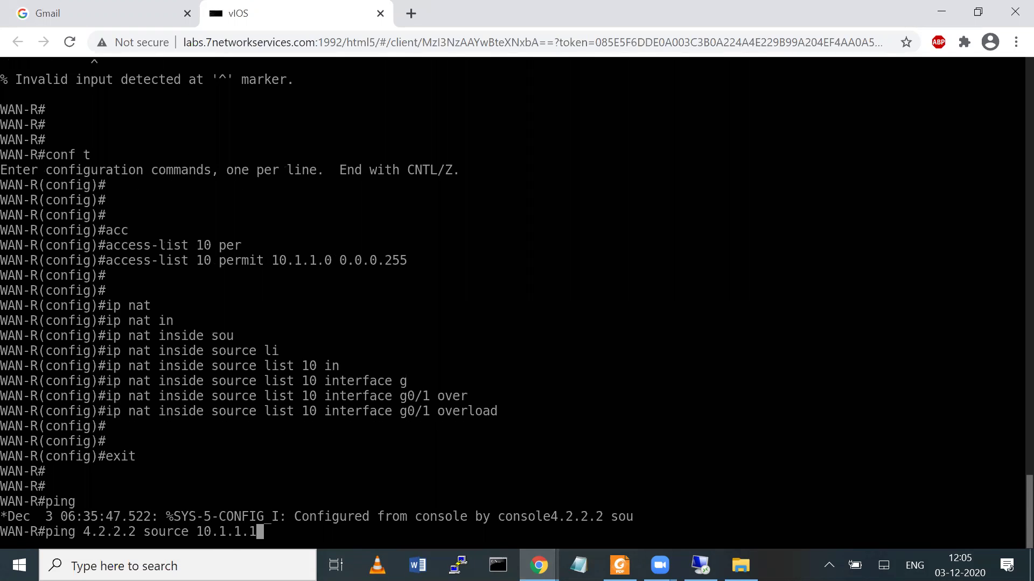
key("Return")
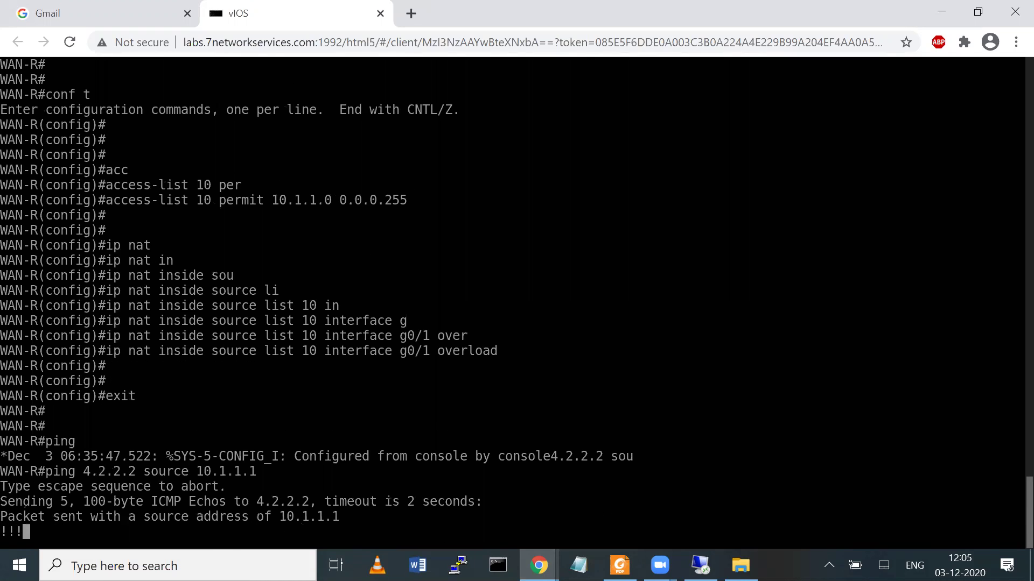
Save the router's configuration with the wr command and bring up the EVE topology
type("wr")
key("Return")
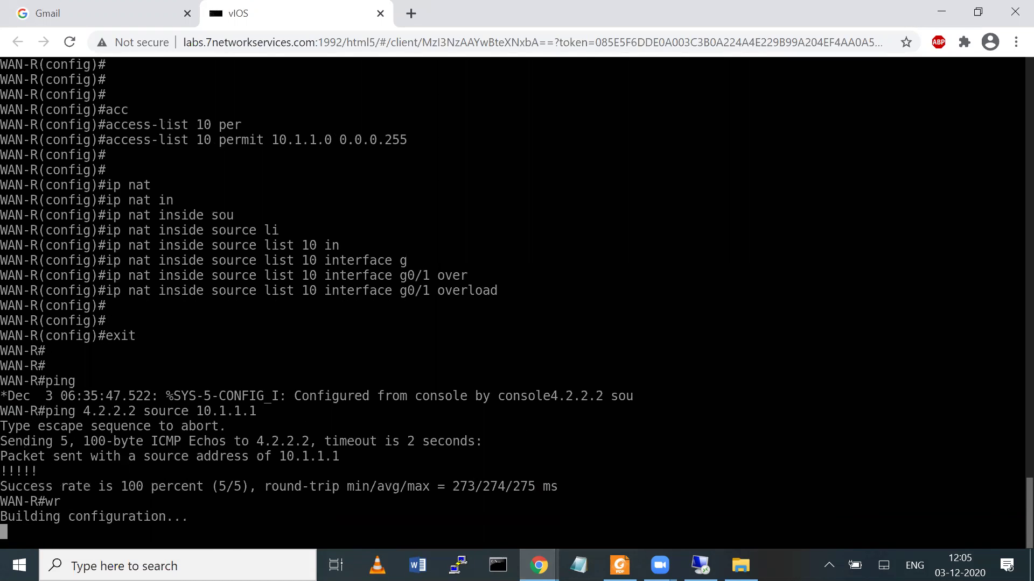
left_click(86, 3)
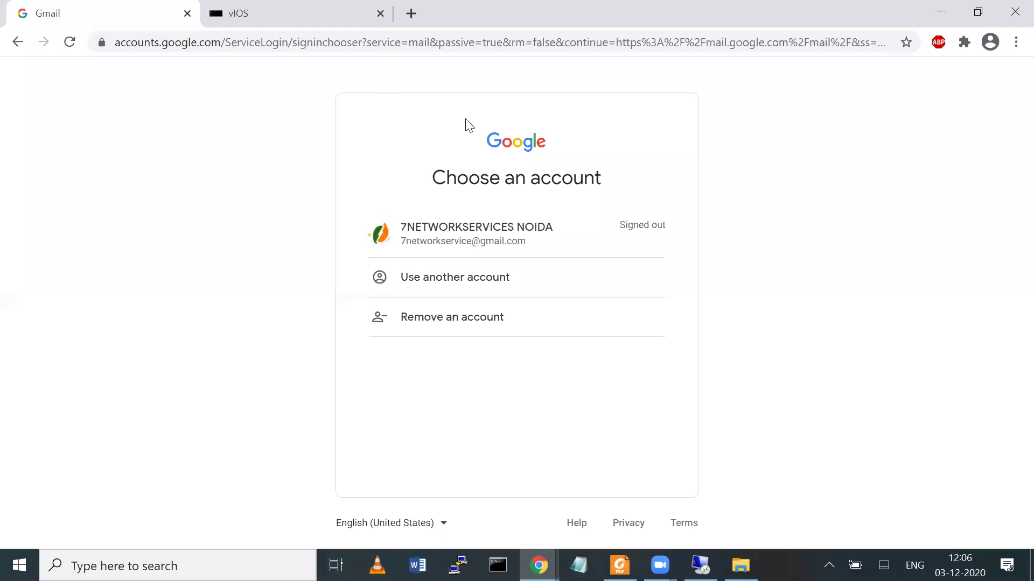
mouse_move(538, 566)
left_click(612, 490)
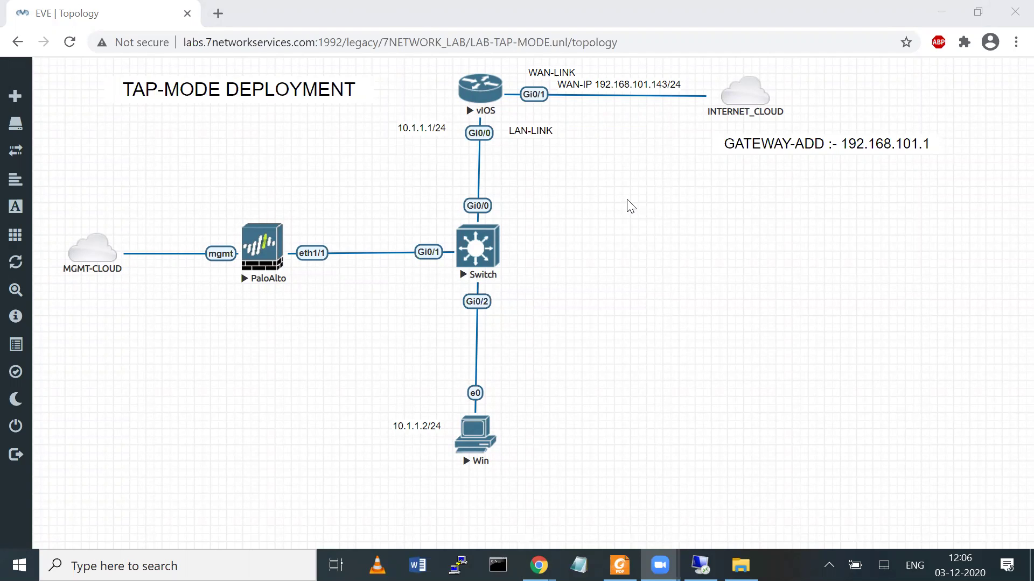
Outline the LAN segment from vIOS to Win in red ink with an arrow and sketch beside it, and erase the annotations
mouse_move(620, 565)
mouse_move(399, 118)
left_mouse_down()
mouse_move(535, 426)
mouse_move(392, 466)
mouse_move(369, 145)
left_mouse_up()
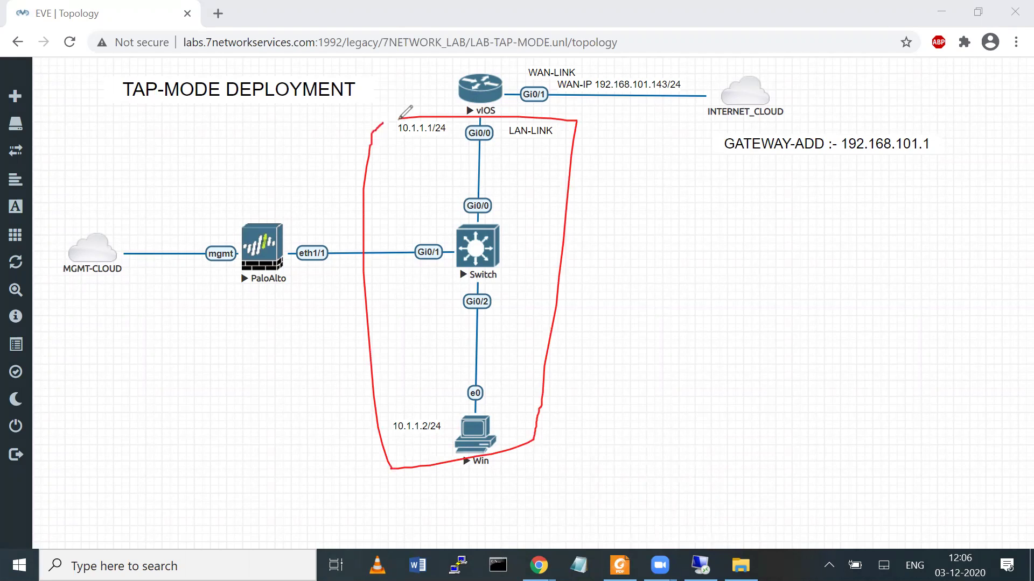
left_click_drag(386, 119, 411, 116)
mouse_move(500, 177)
left_mouse_down()
mouse_move(649, 302)
mouse_move(629, 262)
left_mouse_up()
left_click_drag(675, 318, 707, 363)
mouse_move(714, 304)
left_mouse_down()
mouse_move(708, 356)
mouse_move(719, 363)
mouse_move(707, 288)
left_mouse_up()
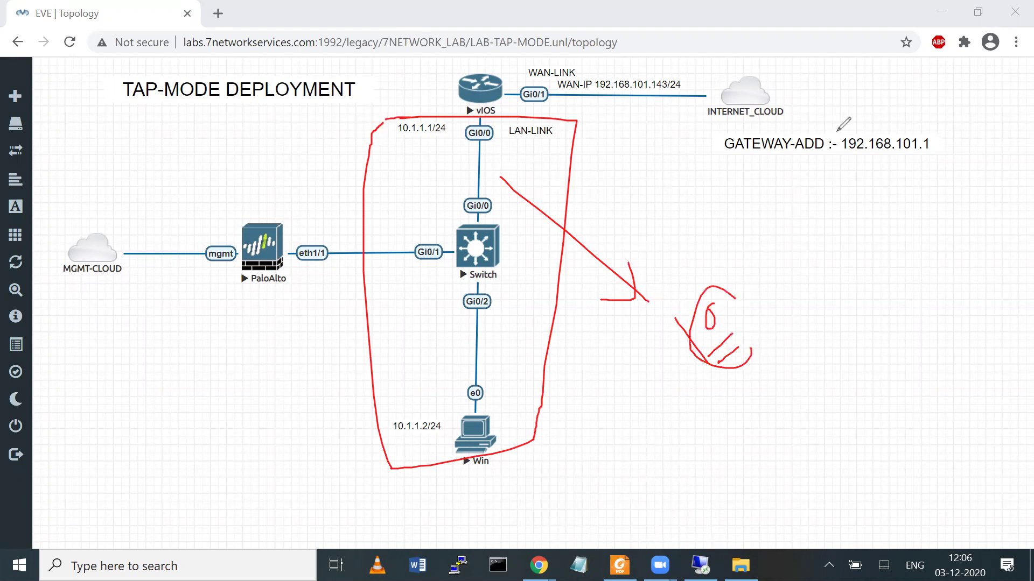
key("e")
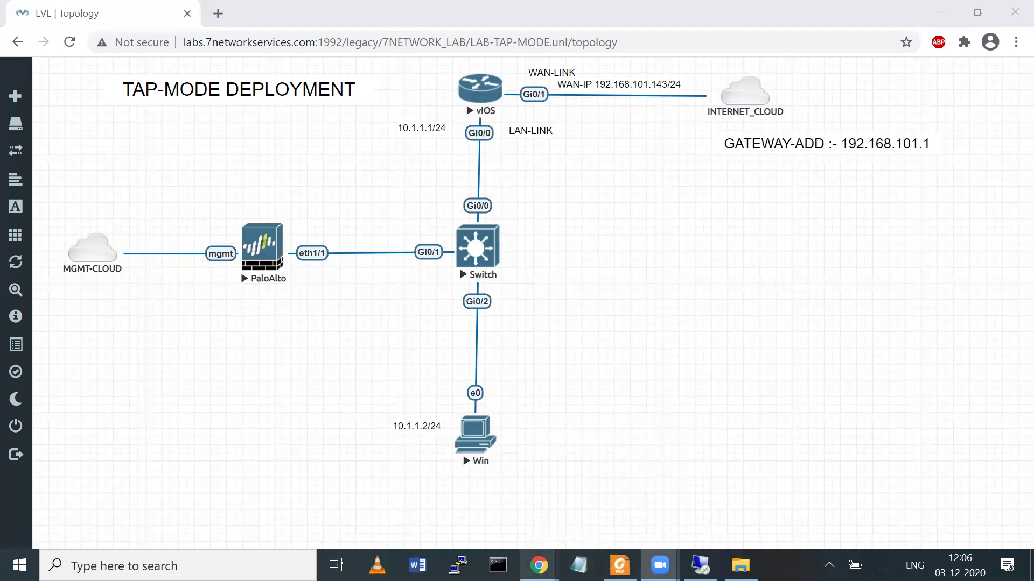
left_click(639, 343)
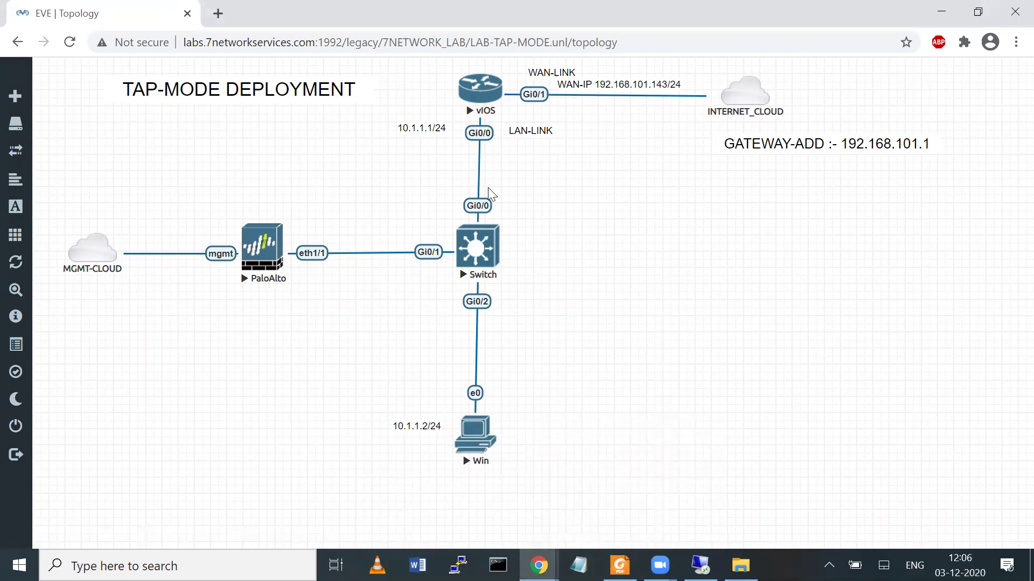
Reopen the vIOS console and review the access-list 10 and NAT overload commands by highlighting their parts
left_click(477, 92)
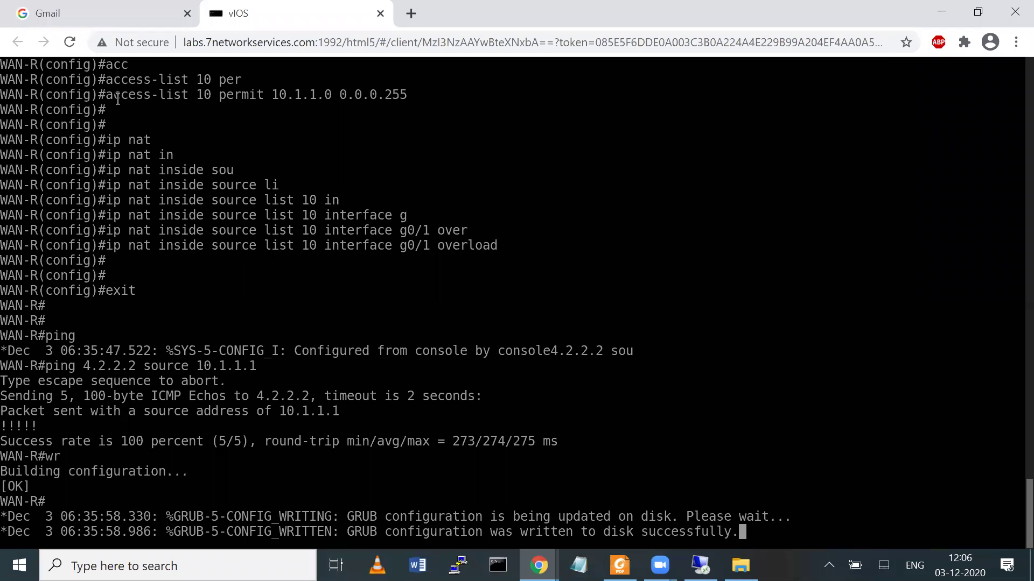
left_click_drag(117, 99, 378, 94)
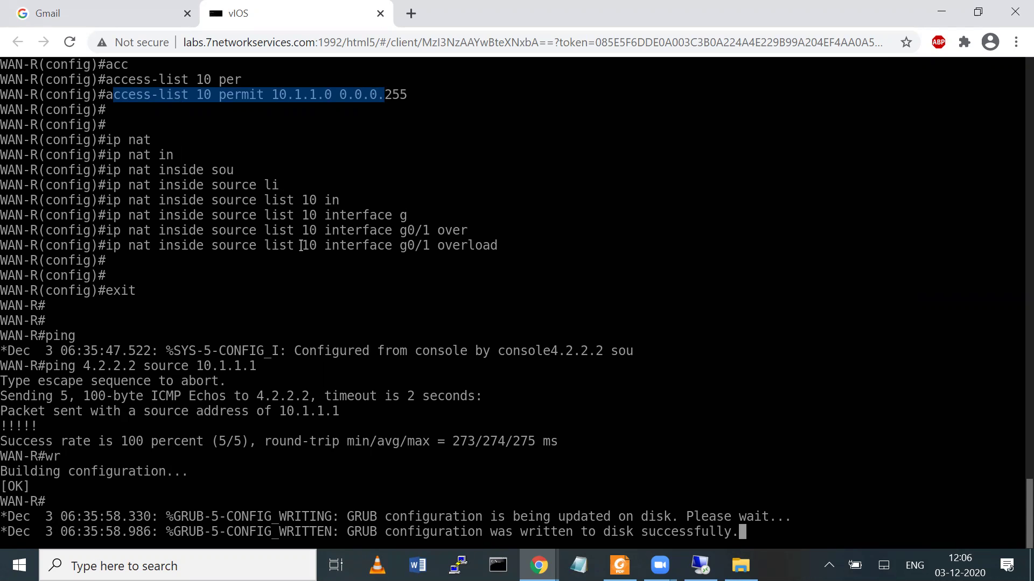
left_click_drag(301, 246, 328, 246)
left_click_drag(390, 251, 457, 250)
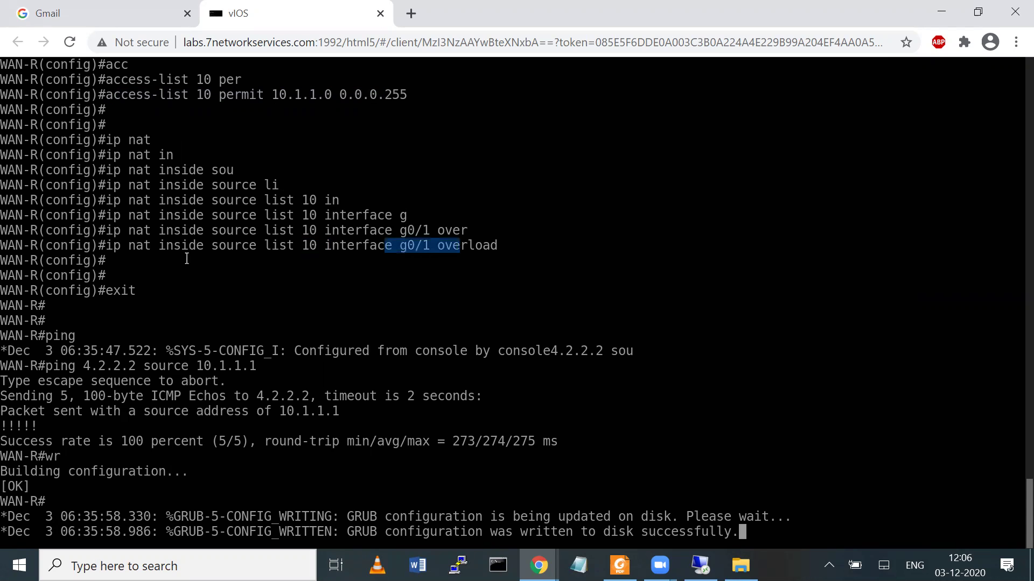
left_click_drag(130, 246, 477, 253)
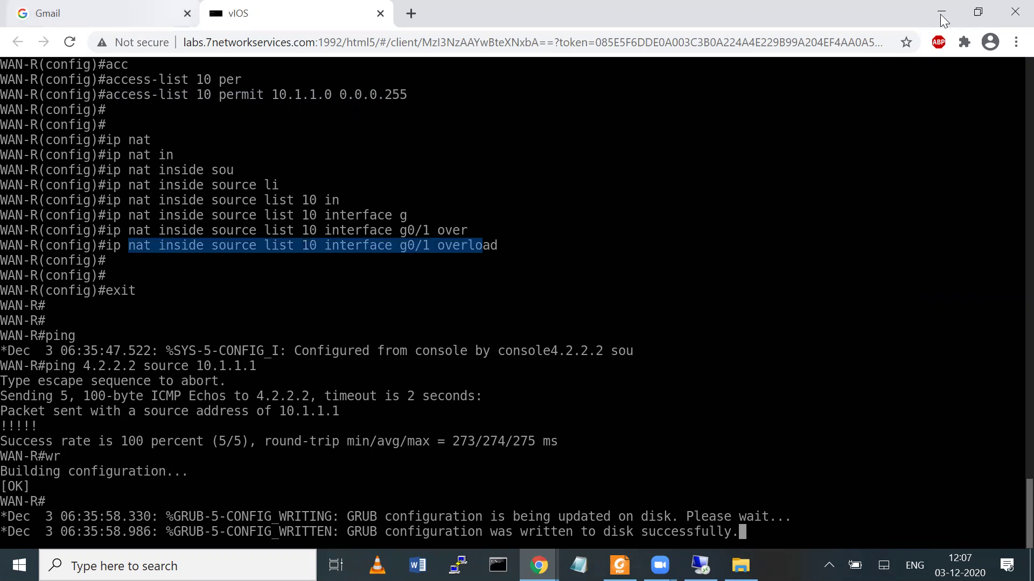
left_click_drag(115, 107, 430, 96)
left_click_drag(124, 245, 233, 246)
left_click_drag(304, 245, 316, 245)
left_click_drag(114, 245, 393, 246)
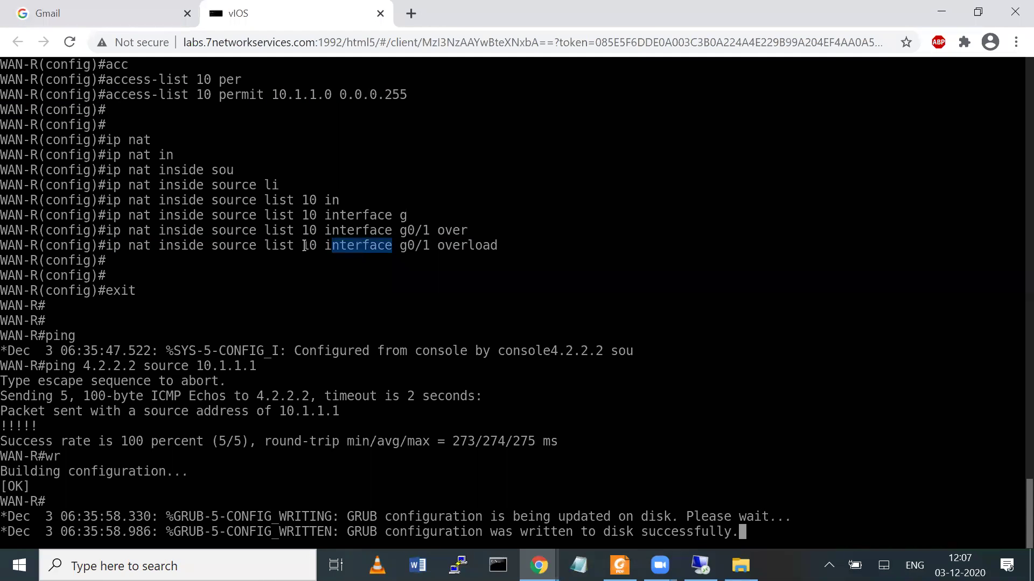
left_click_drag(305, 246, 319, 245)
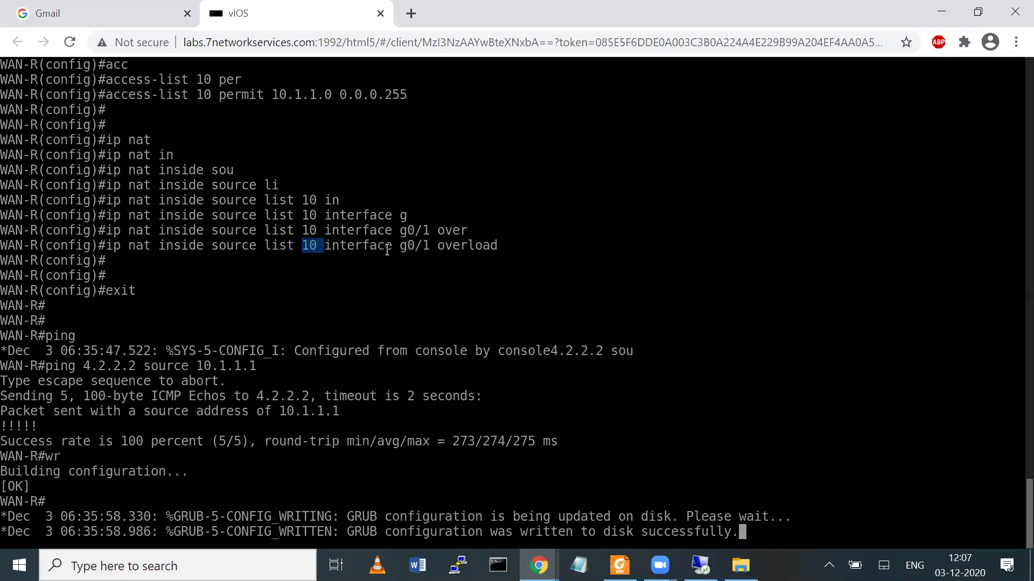
left_click_drag(391, 250, 427, 247)
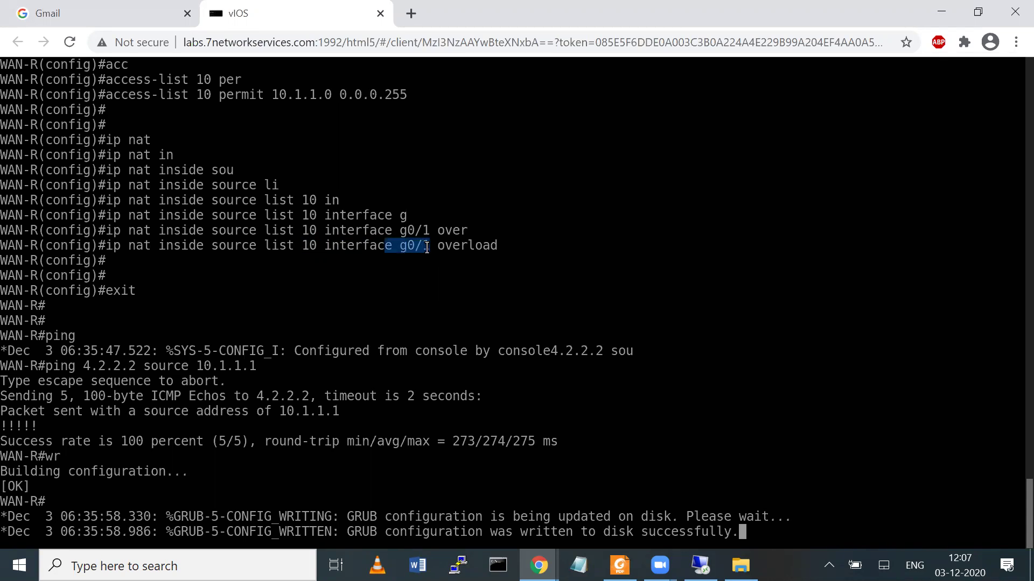
Return to the EVE topology, sketch red pen strokes beside the Switch and undo them
left_click(941, 12)
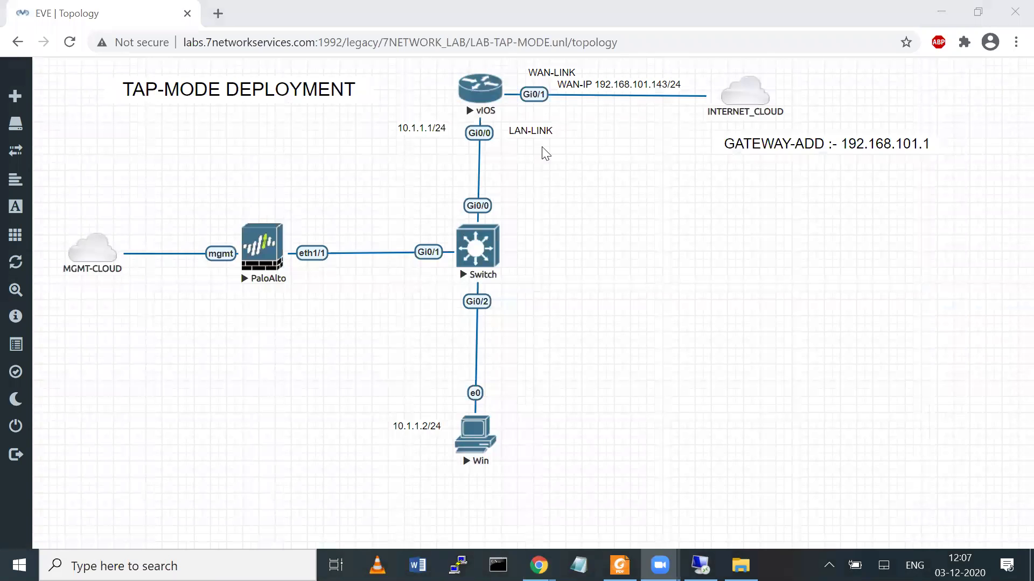
mouse_move(503, 209)
left_mouse_down()
mouse_move(510, 273)
mouse_move(497, 286)
left_mouse_up()
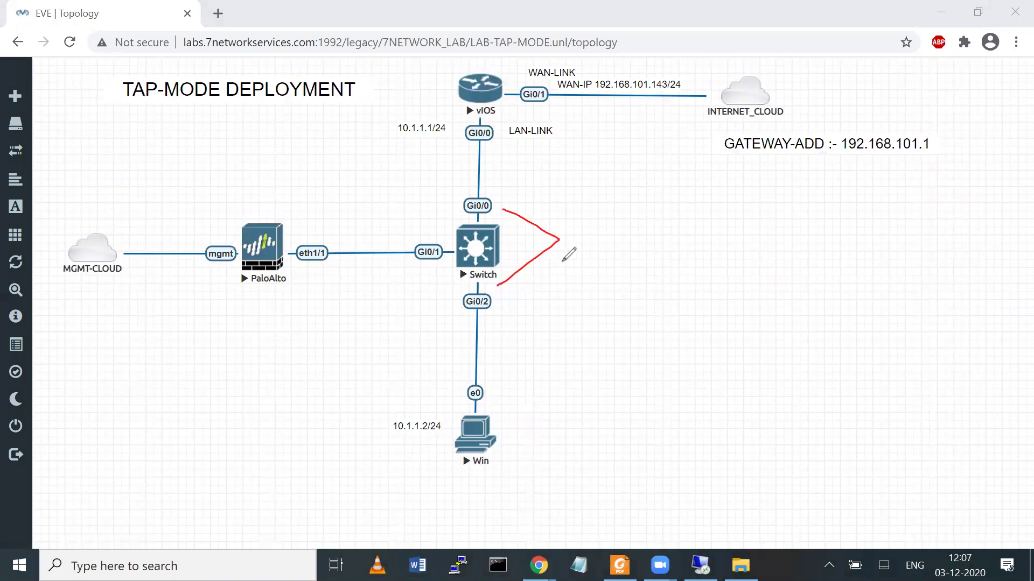
left_click_drag(586, 295, 528, 262)
left_click_drag(593, 287, 571, 308)
key("ctrl+z")
key("ctrl+z")
key("ctrl+z")
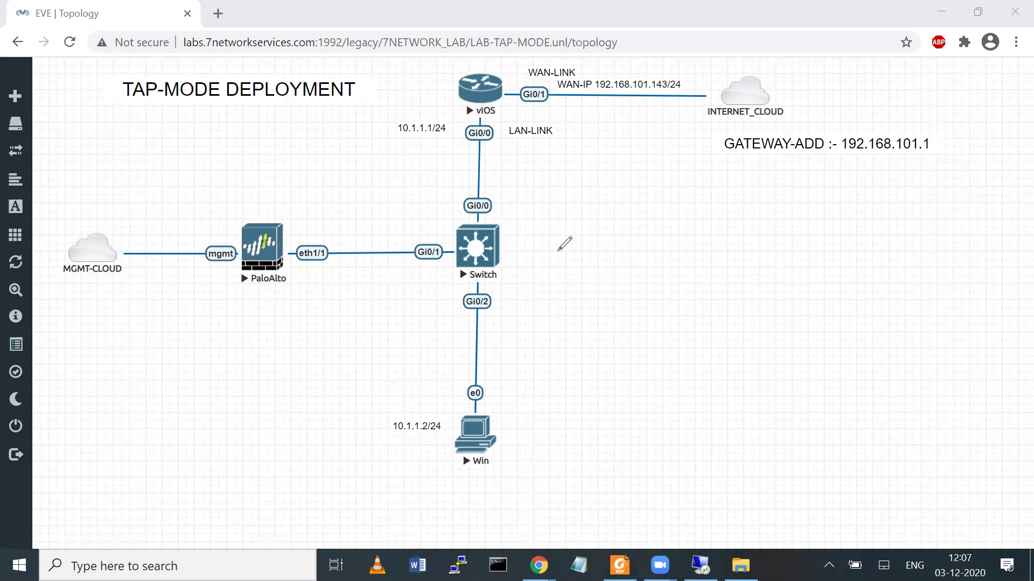
Handwrite "SPAN PORT" twice beside the Switch, mark the paths to Gi0/1 and box eth1/1 in red, and erase the annotations
mouse_move(528, 275)
left_mouse_down()
mouse_move(517, 289)
mouse_move(630, 229)
left_mouse_up()
left_click(605, 251)
left_click_drag(624, 231, 627, 245)
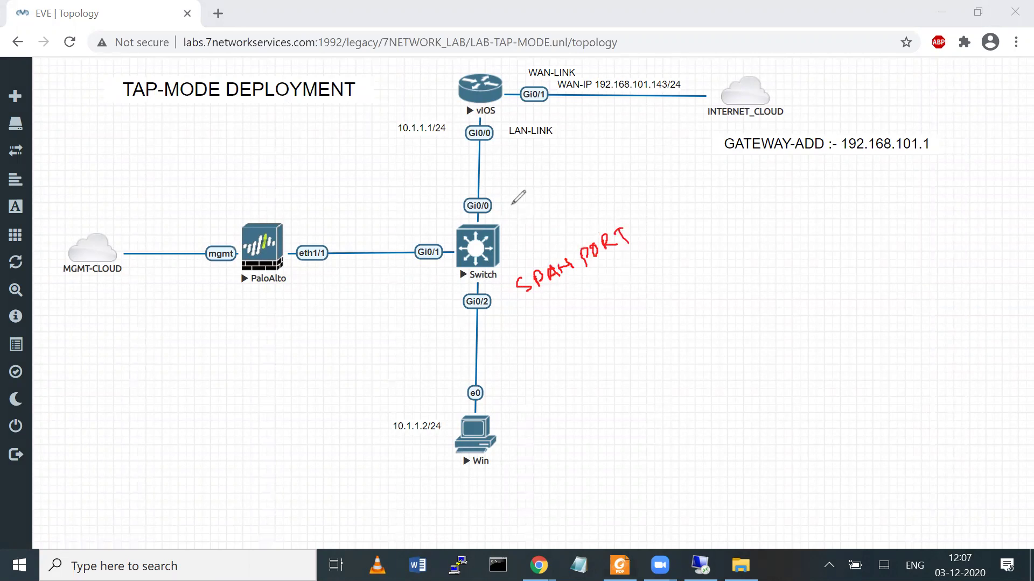
mouse_move(509, 200)
left_mouse_down()
mouse_move(501, 215)
mouse_move(560, 183)
mouse_move(566, 164)
mouse_move(598, 164)
mouse_move(610, 139)
mouse_move(610, 160)
left_mouse_up()
left_click_drag(451, 313, 417, 265)
mouse_move(498, 201)
left_mouse_down()
mouse_move(424, 214)
mouse_move(423, 233)
mouse_move(431, 228)
left_mouse_up()
mouse_move(299, 240)
left_mouse_down()
mouse_move(330, 242)
mouse_move(333, 257)
mouse_move(302, 267)
mouse_move(296, 237)
left_mouse_up()
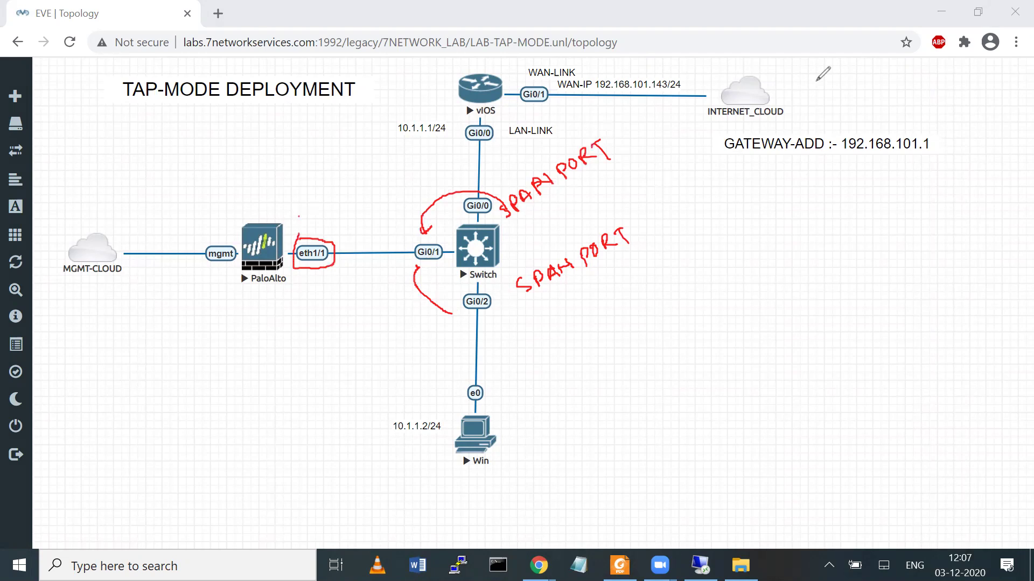
key("e")
left_click(930, 26)
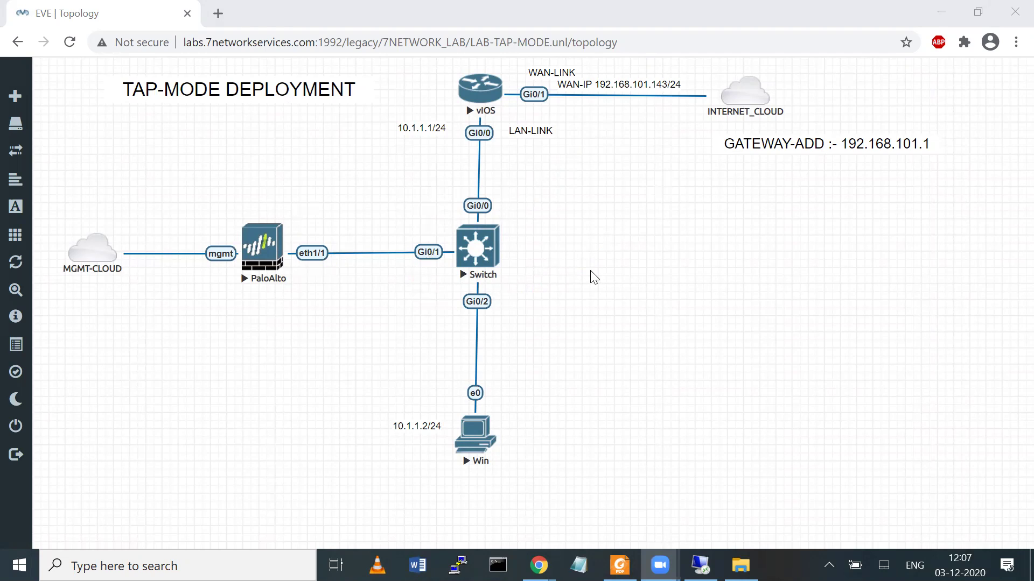
Open the Switch node's console from the topology and enter privileged mode with enable
left_click(481, 261)
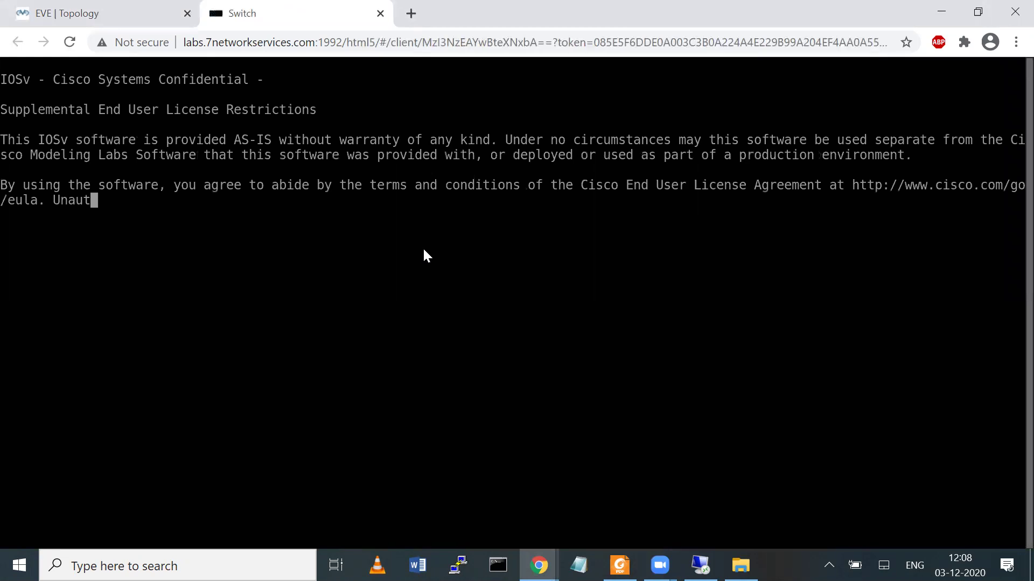
key("Return")
key("Return")
key("Return")
key("Return")
key("Return")
key("Return")
key("Return")
key("Return")
key("Return")
type("en")
key("Tab")
key("Return")
key("Return")
key("Return")
Enter global configuration mode on the Switch
type("conf t")
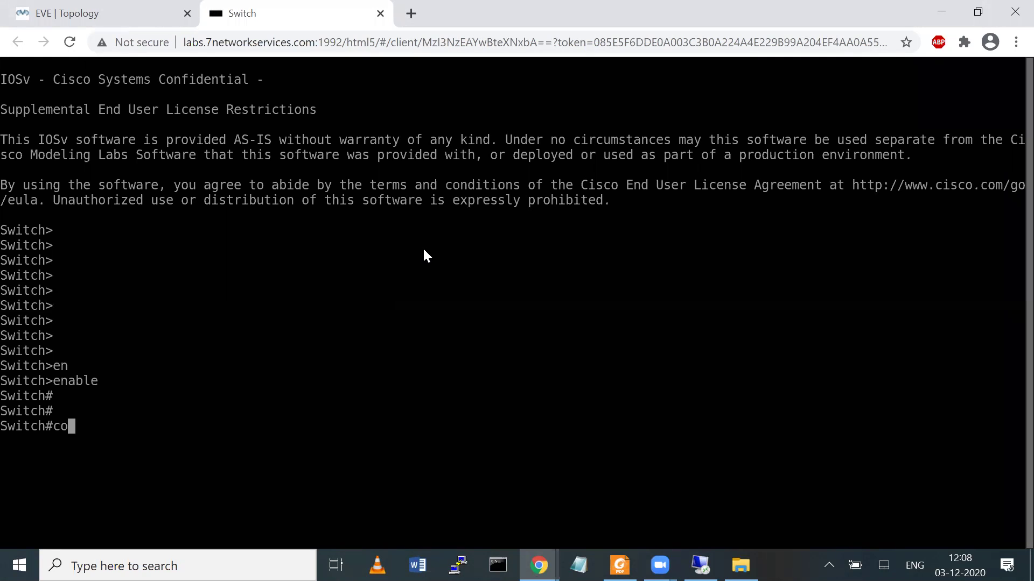
key("Return")
key("Return")
key("Return")
key("Return")
Start the command monitor session 10 source interface on the Switch and list the available interface types
type("moni")
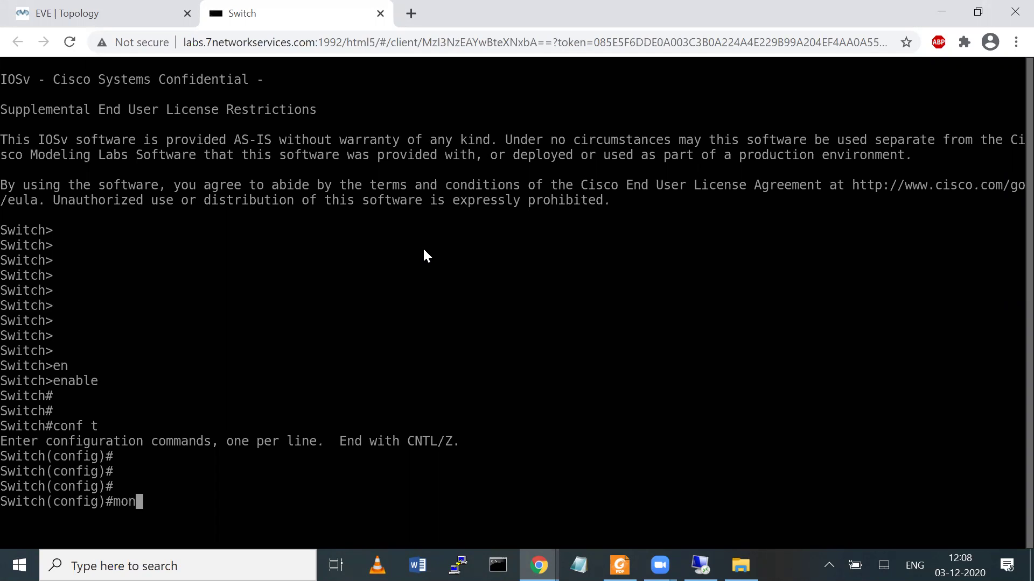
key("Tab")
type("se")
key("Tab")
type("1")
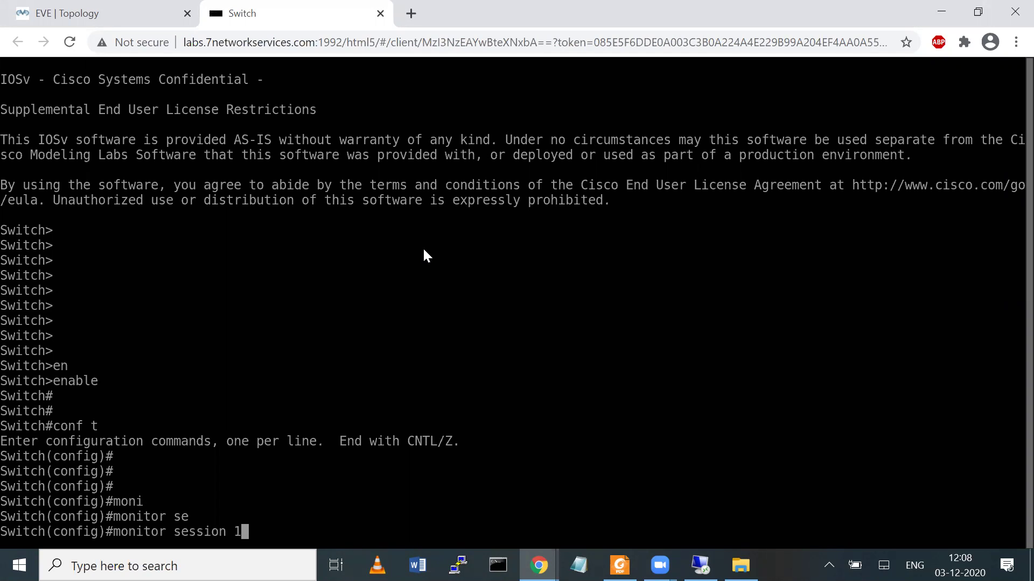
type("0 in")
key("Tab")
key("BackSpace")
key("BackSpace")
type("sou")
key("Tab")
type("in")
key("Tab")
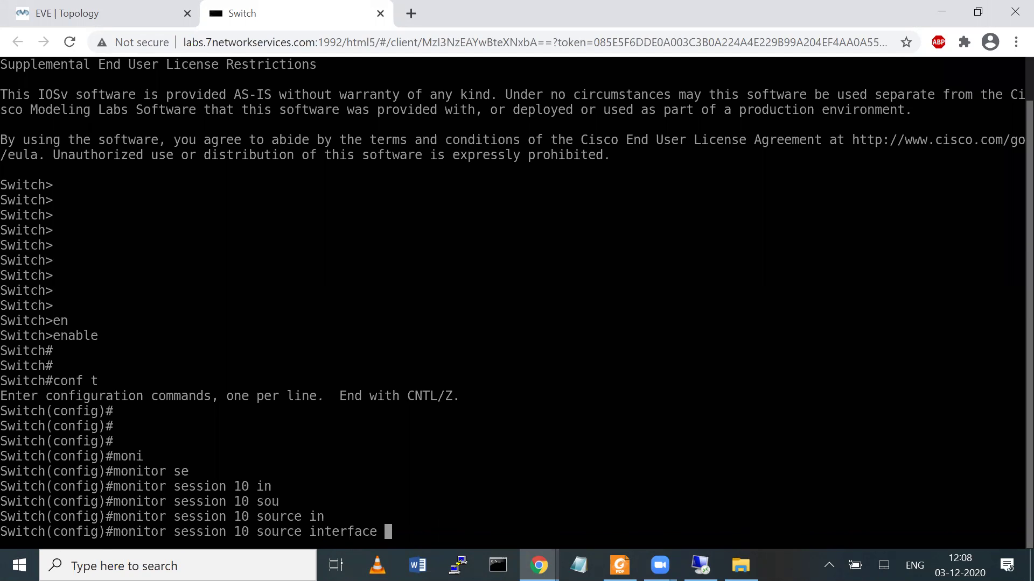
type("?")
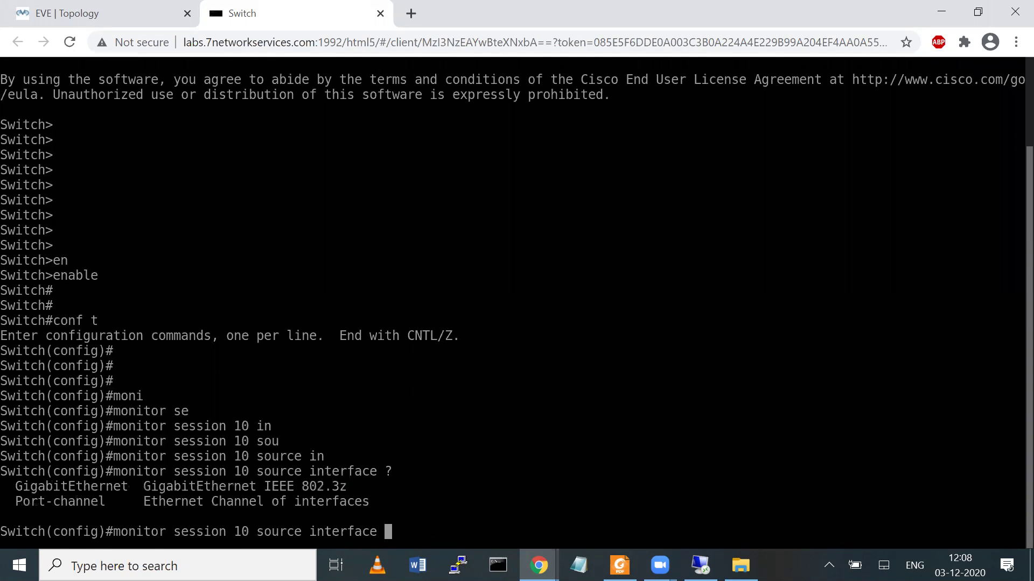
Complete the session 10 source command with gigabitEthernet 0/0 both, checking the topology and the traffic direction options
type("g")
key("Tab")
type("0/0")
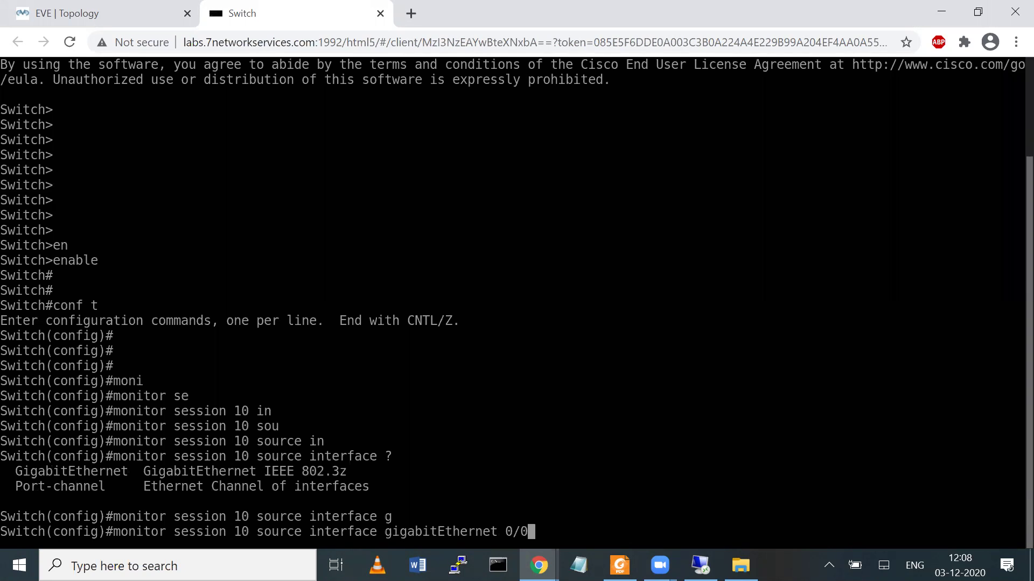
left_click(147, 12)
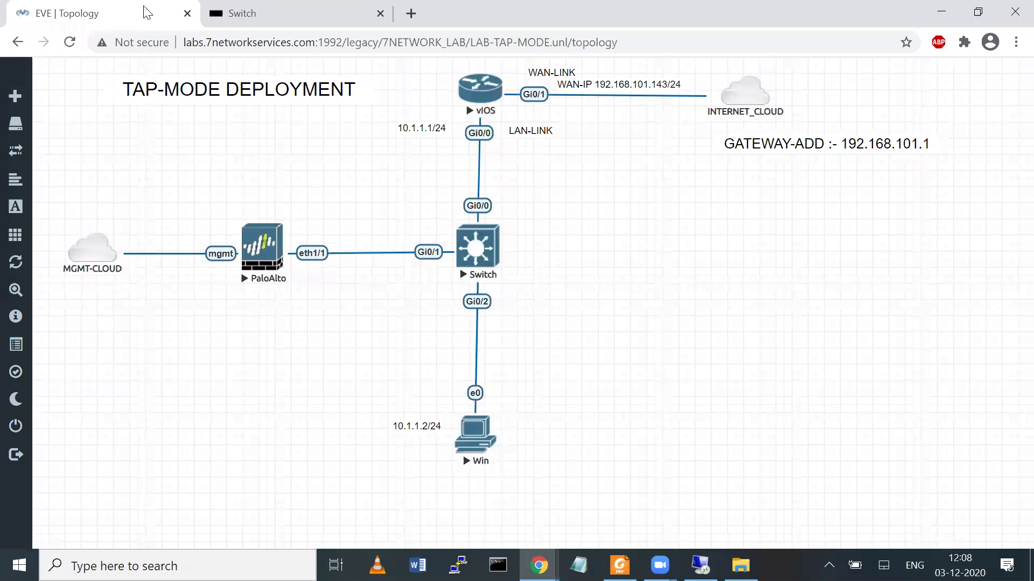
key("ctrl+Tab")
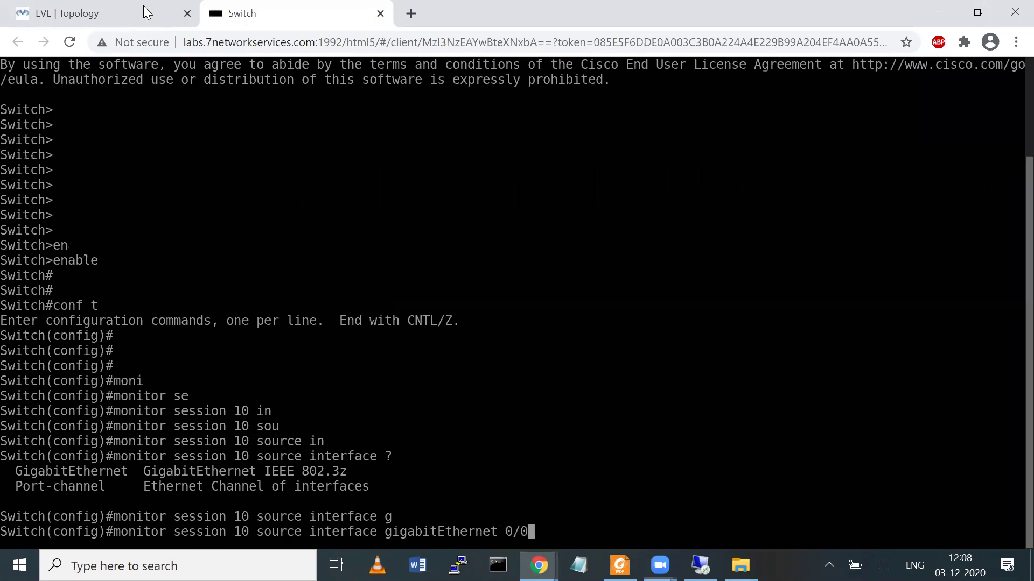
type("?")
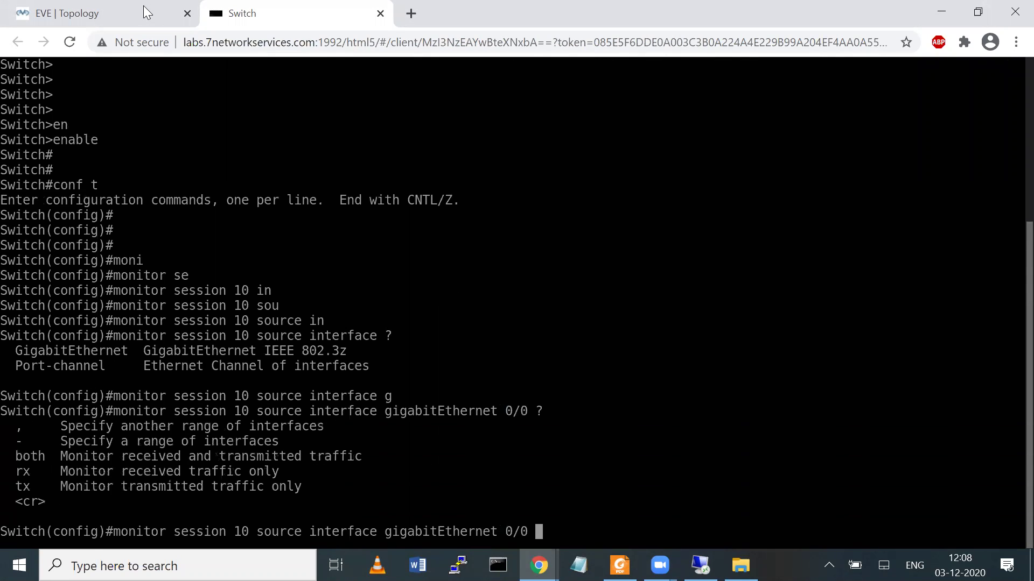
type("bo")
key("Tab")
key("Return")
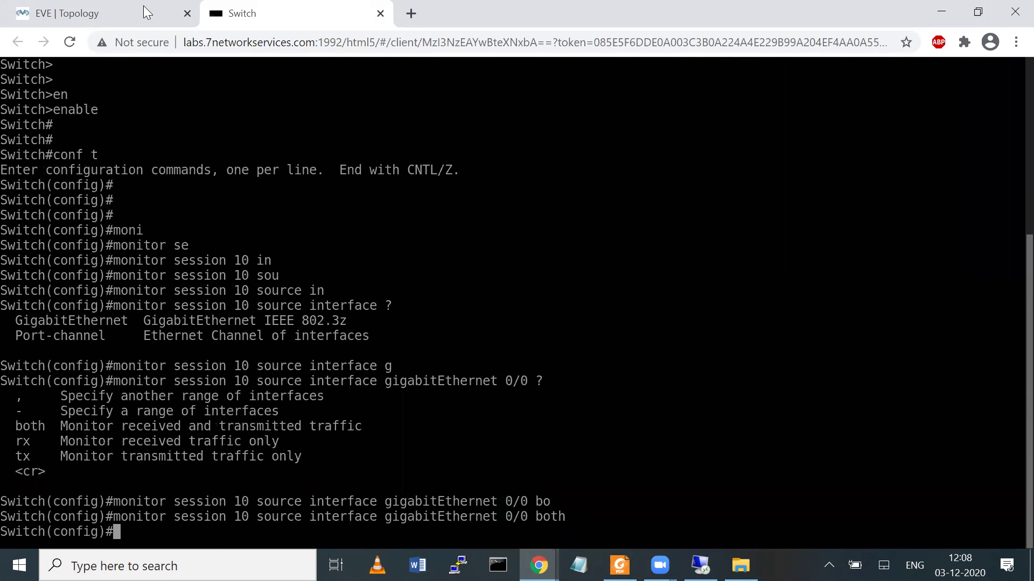
Add gigabitEthernet 0/2 both as a second source of monitor session 10 by reusing the previous command
key("Up")
key("Left")
key("Left")
key("Left")
key("Left")
key("Left")
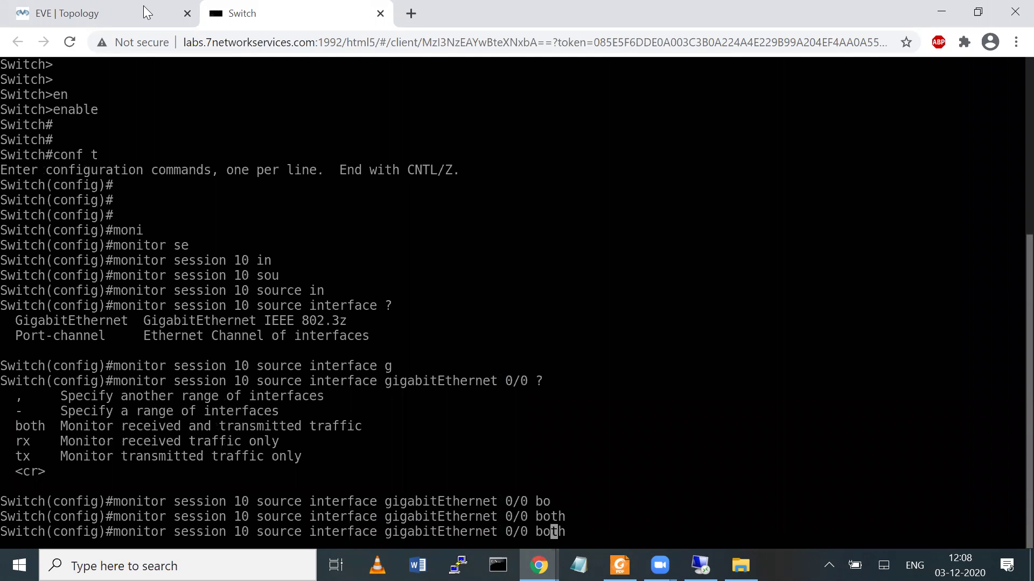
left_click(96, 23)
key("ctrl+Tab")
key("Return")
key("Return")
Set gigabitEthernet 0/1 as the destination interface of monitor session 10, checking the firewall-facing port in the topology
type("moni")
key("Tab")
type("se")
key("Tab")
type("10 des")
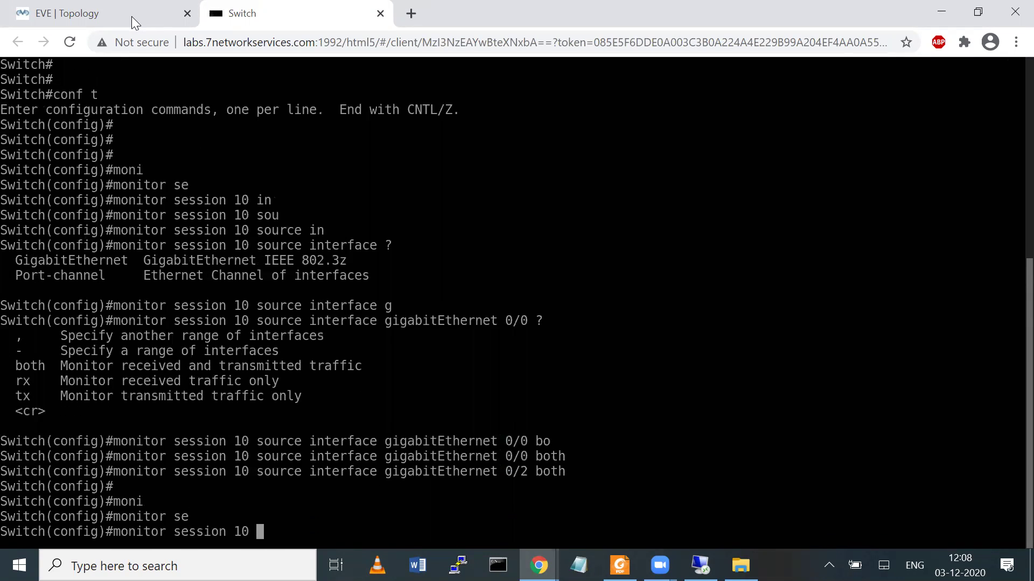
key("Tab")
type("in")
key("Tab")
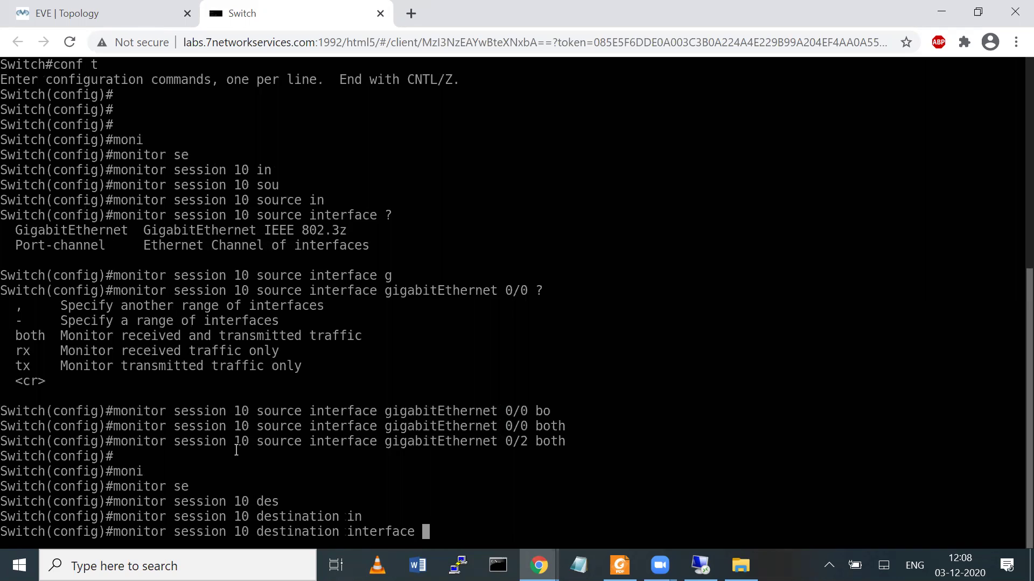
left_click_drag(151, 427, 260, 427)
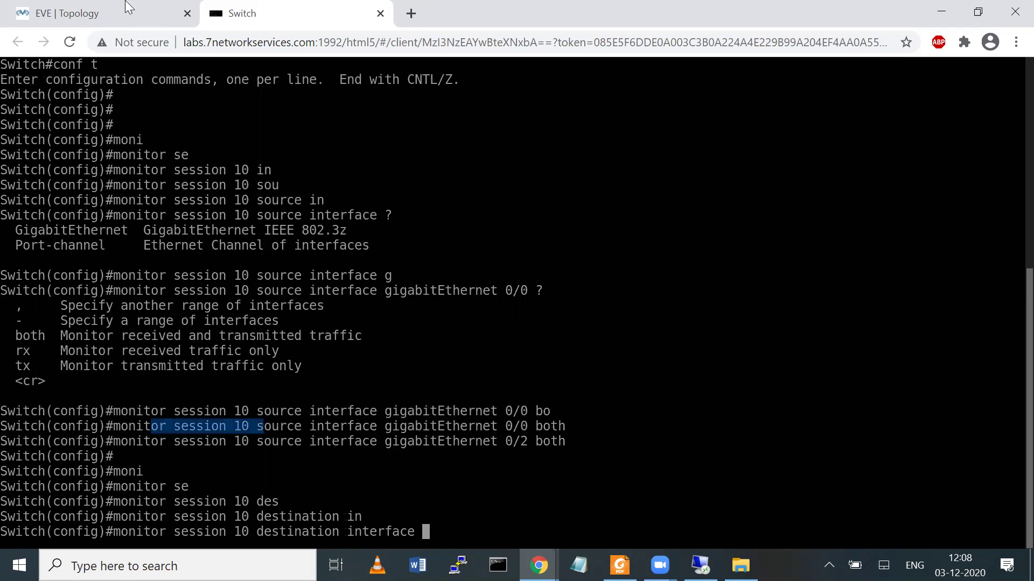
left_click(98, 7)
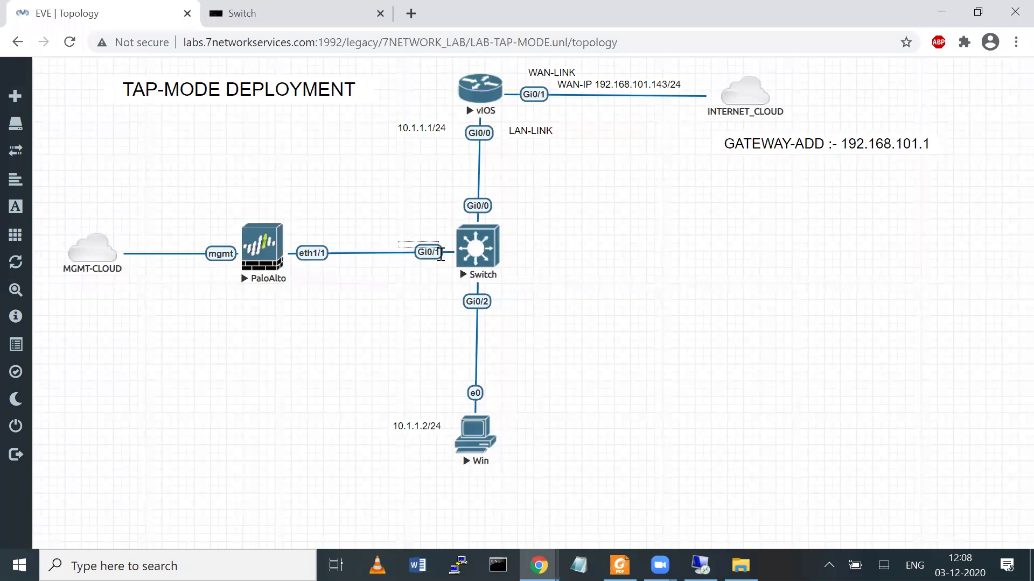
left_click(282, 21)
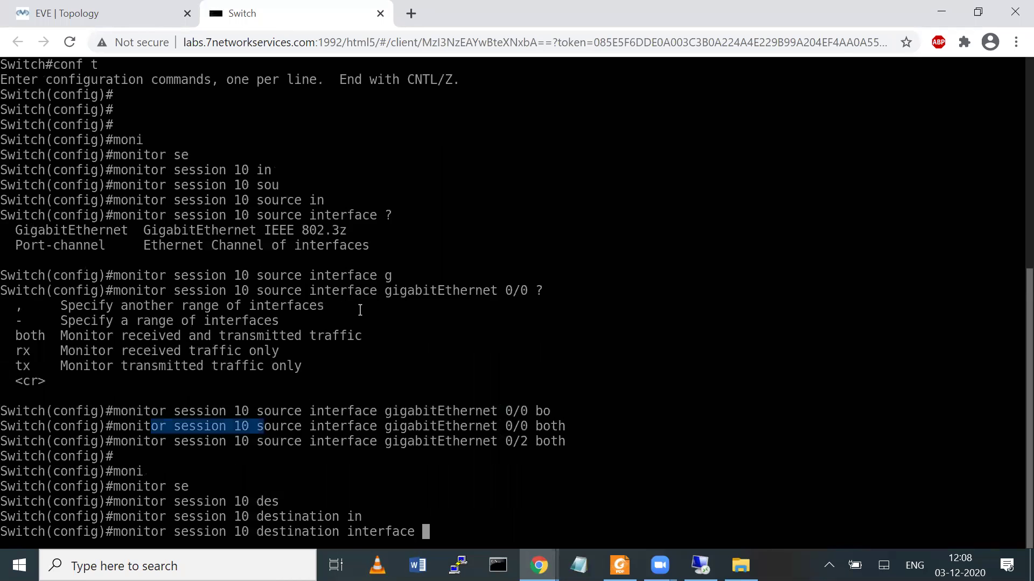
type("g")
key("Tab")
type("0/1")
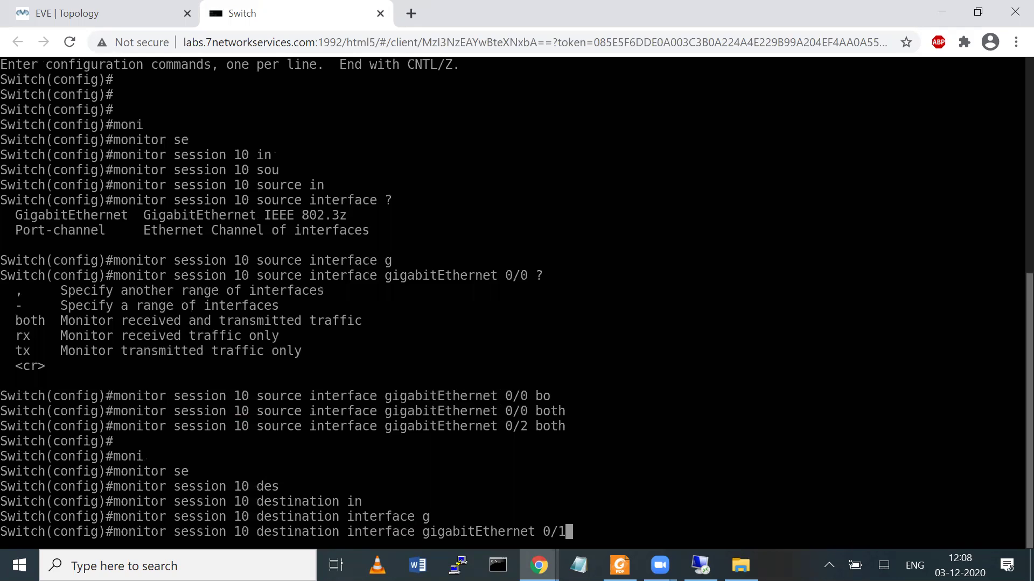
type(" ?")
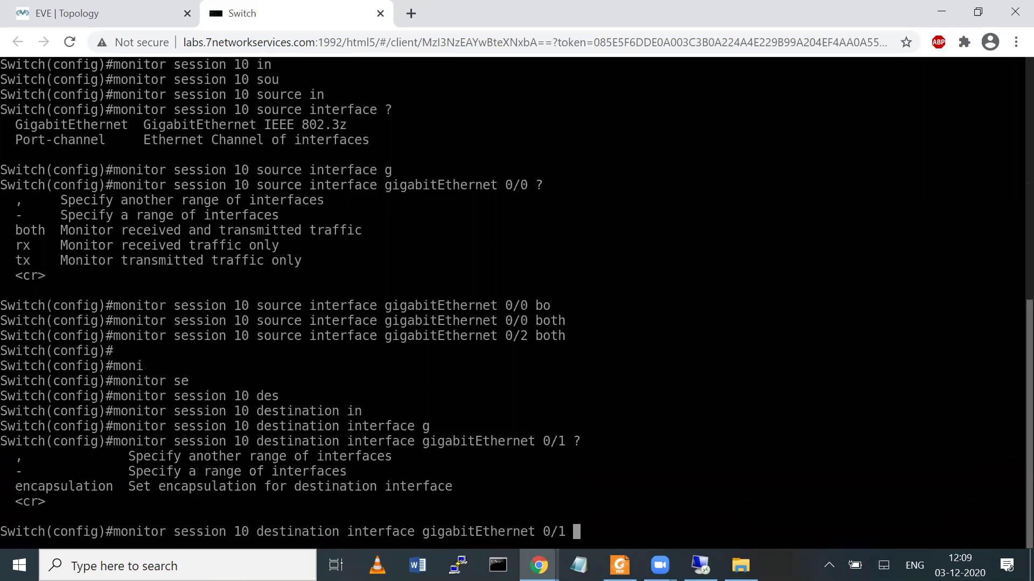
key("Return")
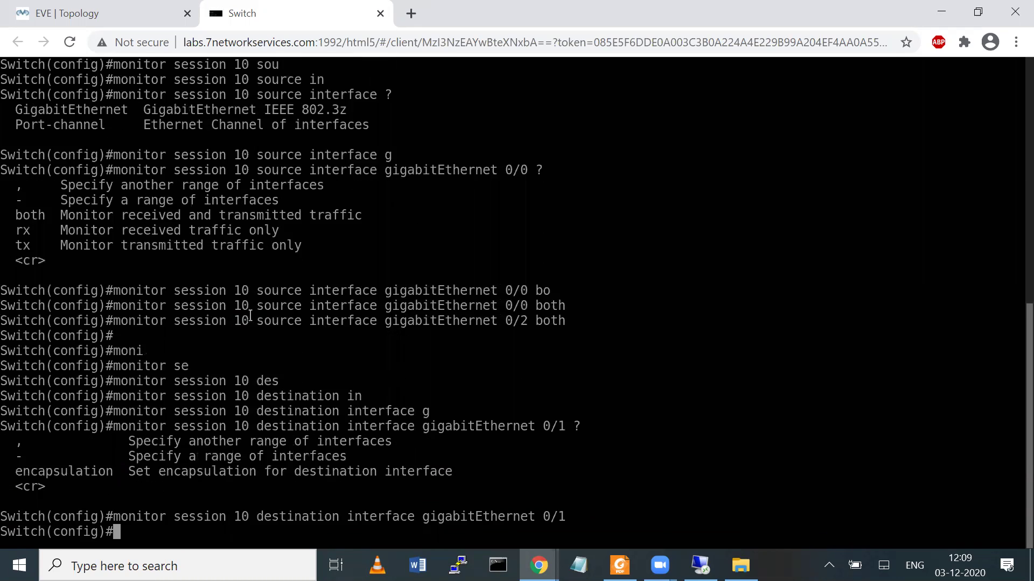
Examine the session number, source interfaces and destination interface in the entered monitor session commands
left_click_drag(155, 309, 215, 318)
left_click_drag(492, 307, 534, 324)
left_click_drag(541, 516, 587, 517)
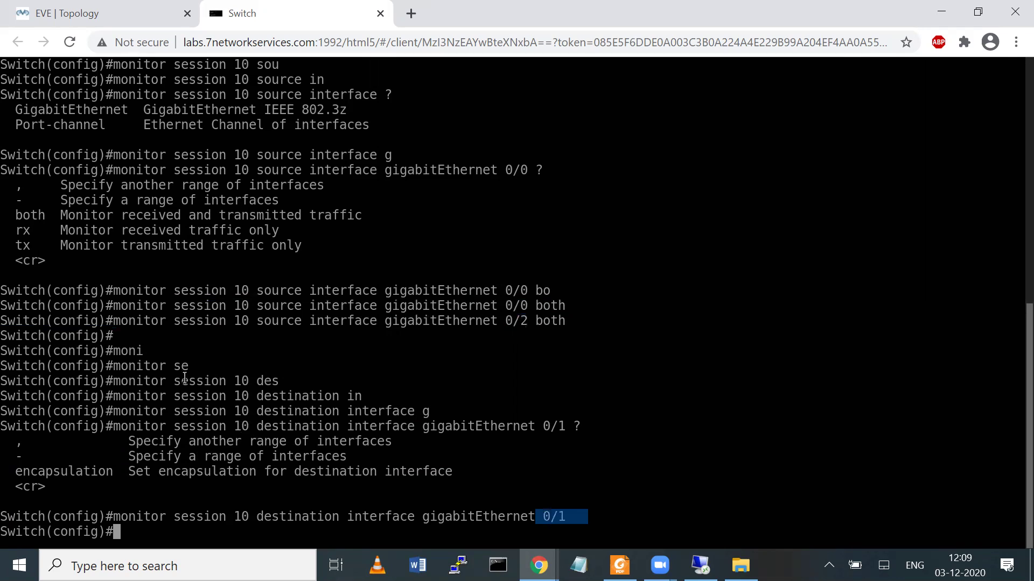
left_click_drag(114, 306, 183, 303)
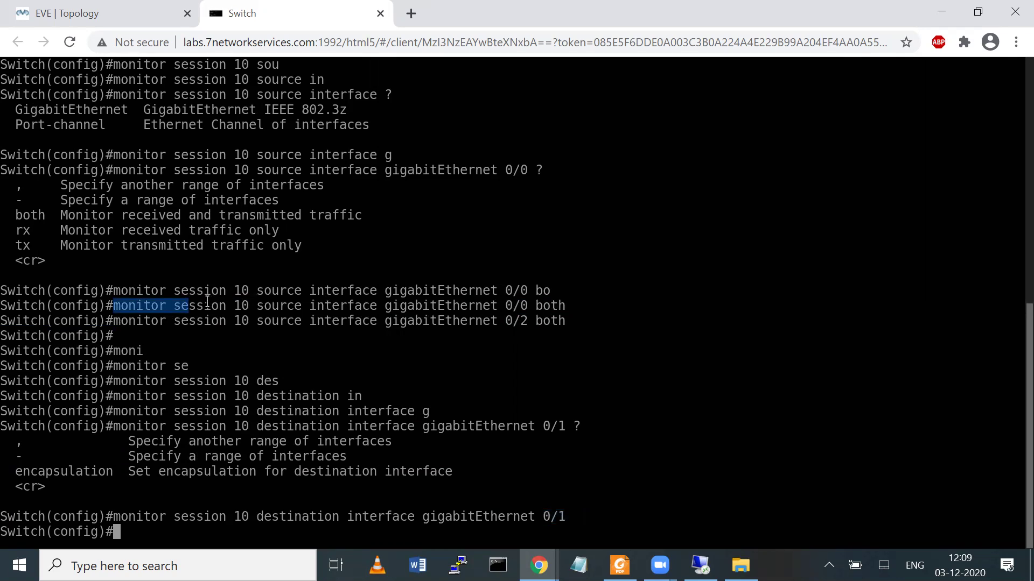
double_click(241, 306)
double_click(238, 321)
left_click_drag(273, 324, 336, 319)
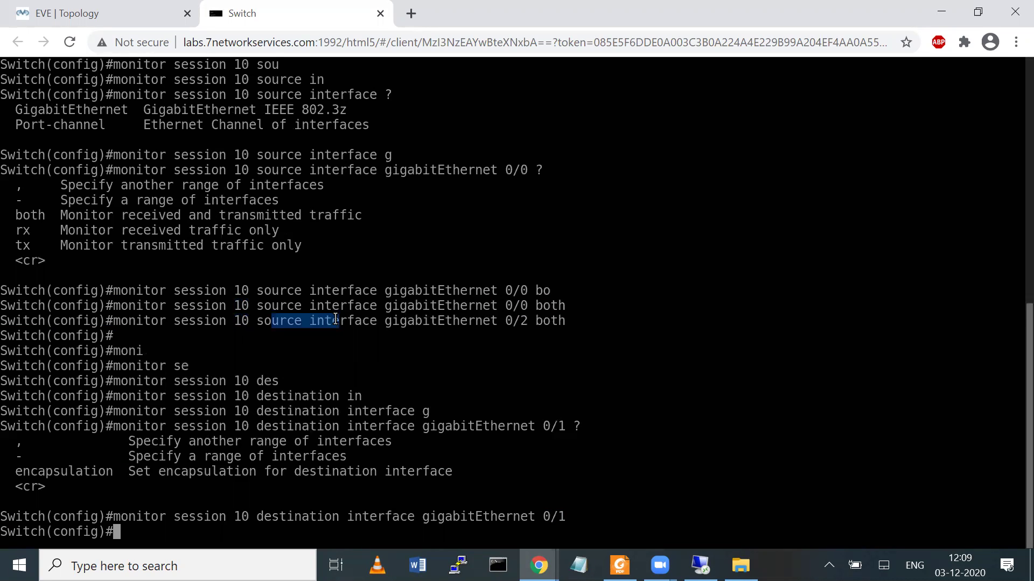
left_click_drag(265, 306, 303, 306)
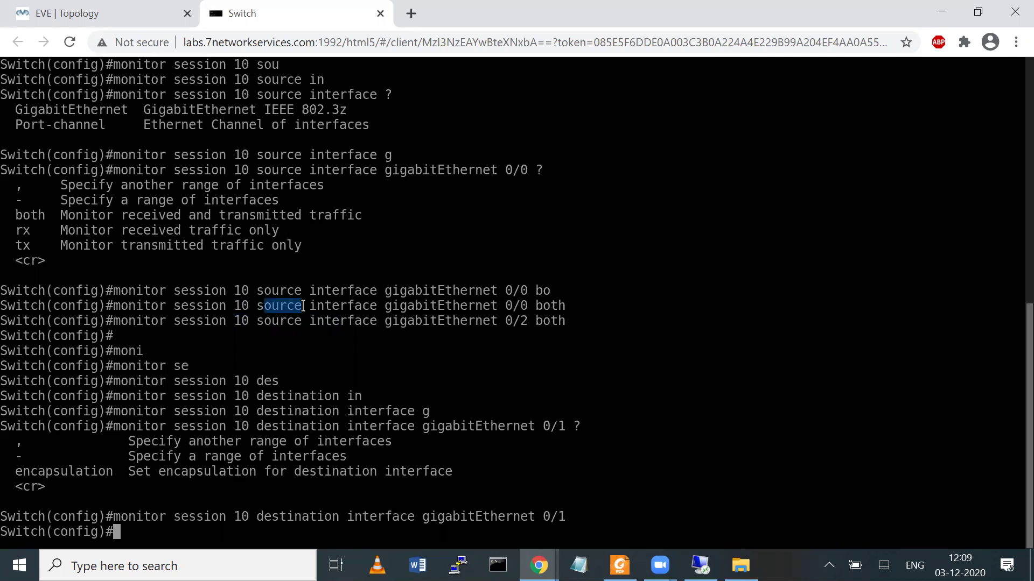
left_click(509, 306)
left_click_drag(533, 323, 501, 322)
left_click_drag(312, 514, 533, 523)
Exit global configuration mode on the Switch and begin a show command
type("exit")
key("Return")
key("Return")
key("Return")
type("show ")
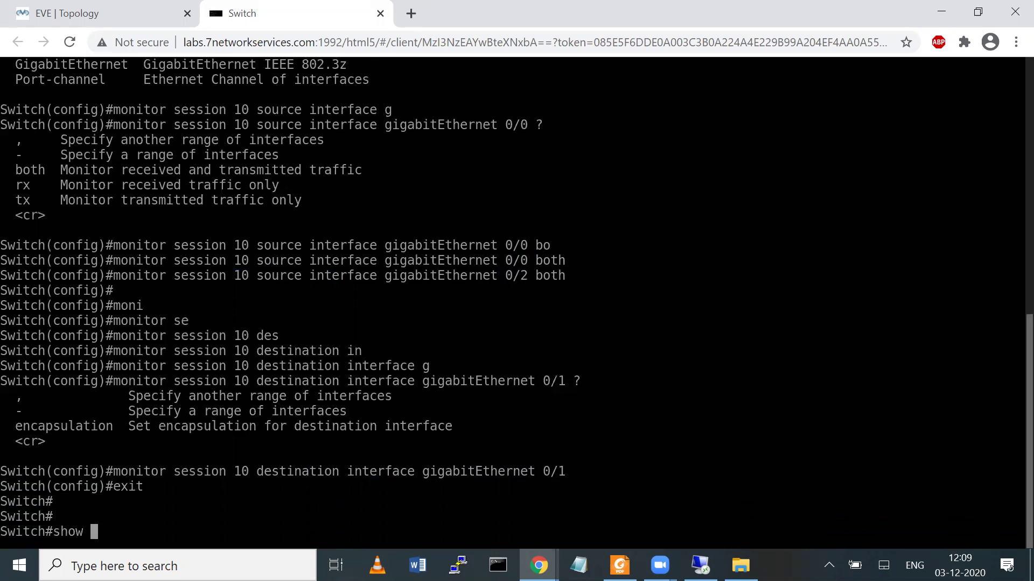
type("se")
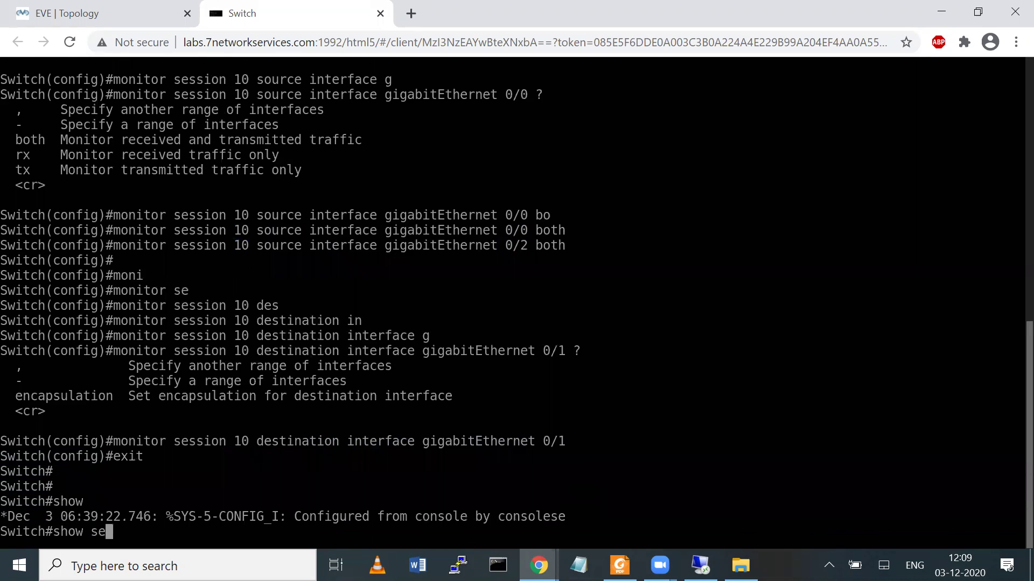
type("s")
key("Tab")
type("moni")
key("Tab")
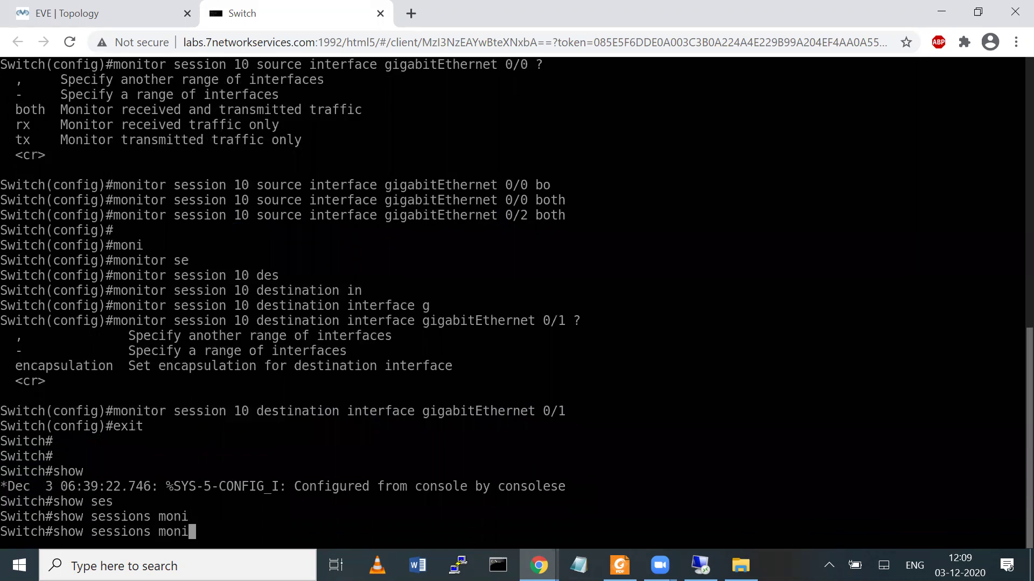
type("t")
key("Tab")
key("BackSpace")
key("BackSpace")
key("BackSpace")
key("BackSpace")
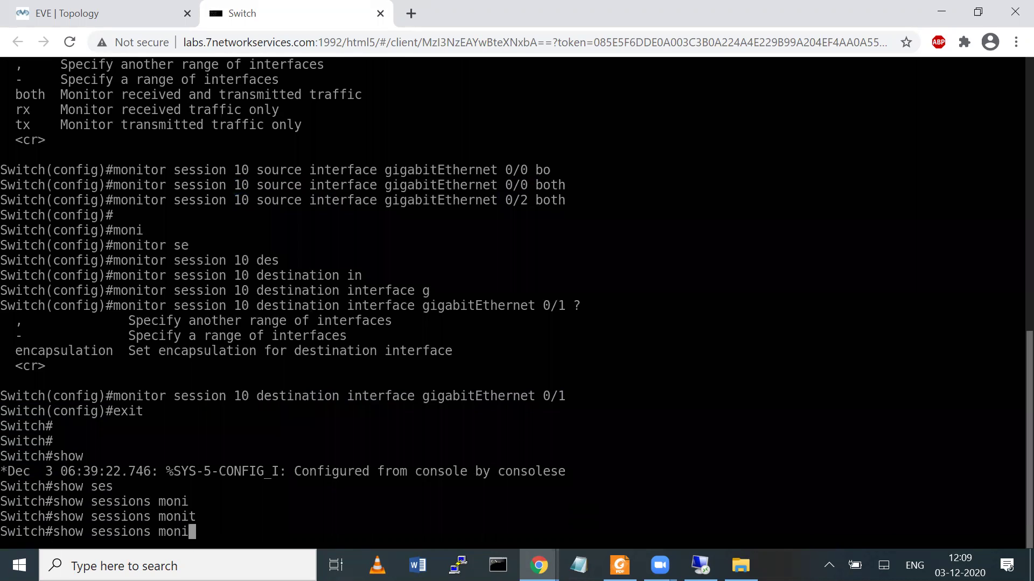
key("BackSpace")
key("BackSpace")
key("BackSpace")
key("BackSpace")
key("BackSpace")
key("BackSpace")
key("BackSpace")
key("BackSpace")
key("BackSpace")
key("BackSpace")
Display the details with show monitor session 10 and examine its source and destination ports
type("moni")
key("Tab")
type("se")
key("Tab")
type("10")
key("Return")
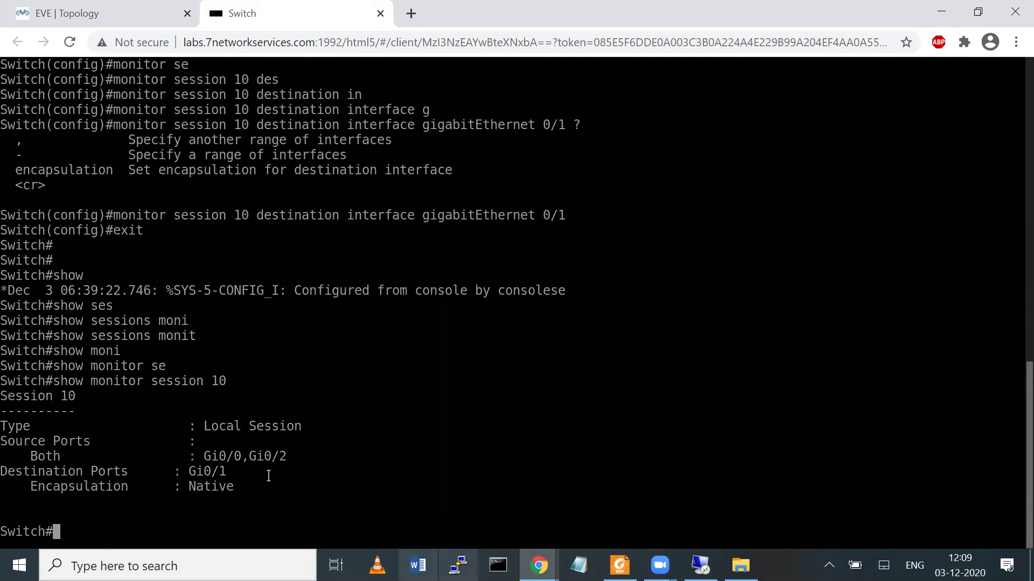
left_click_drag(178, 459, 282, 459)
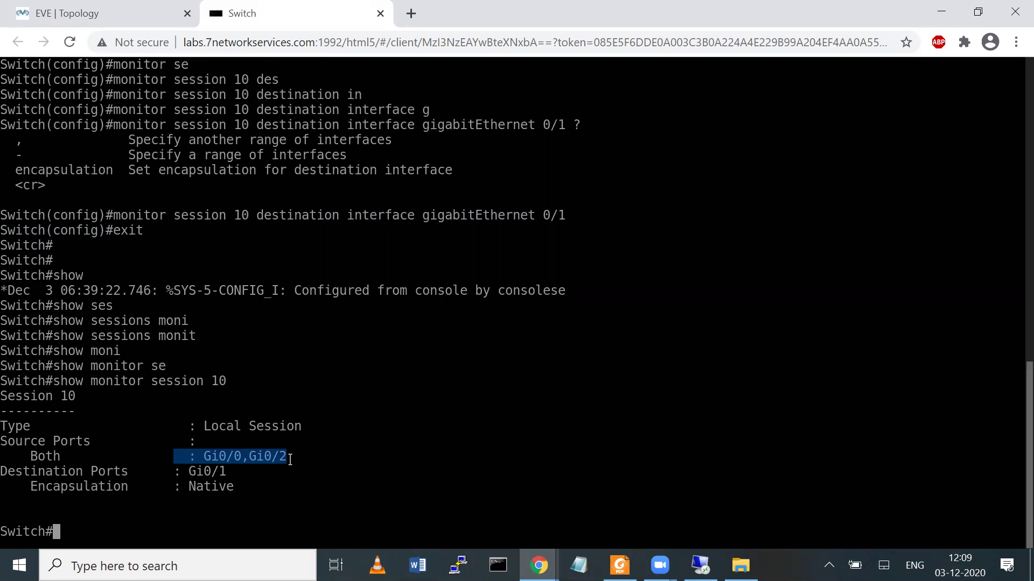
left_click_drag(121, 472, 206, 469)
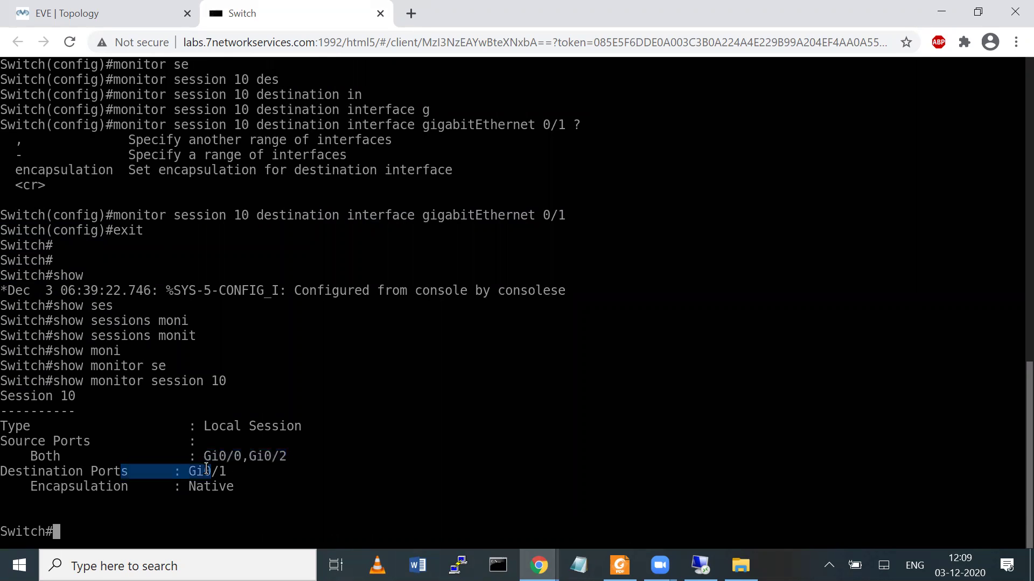
Save the Switch configuration with wr
key("Return")
type("wr")
key("Return")
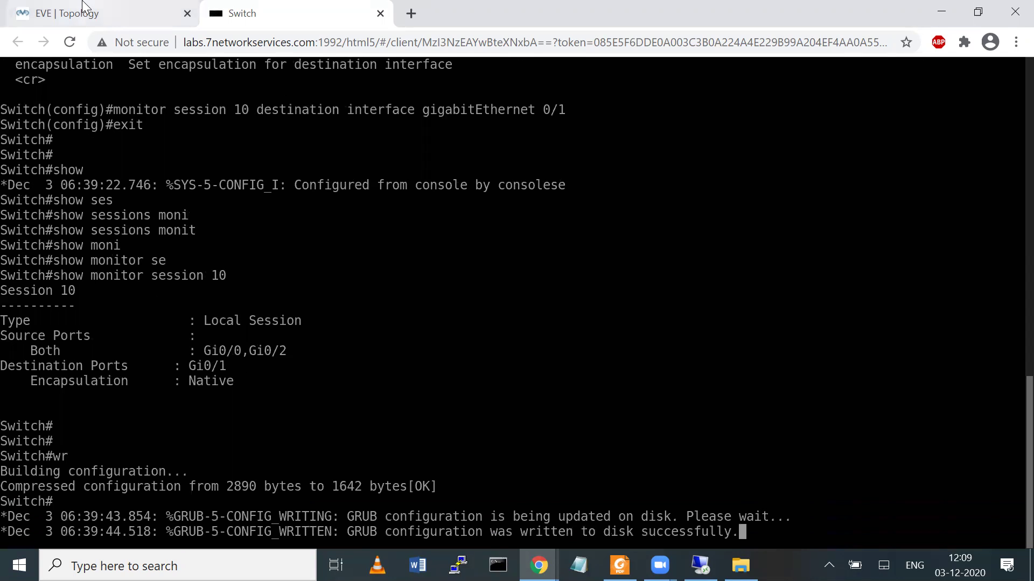
Return to the EVE topology and open the Win node's console at its sign-in screen
left_click(111, 13)
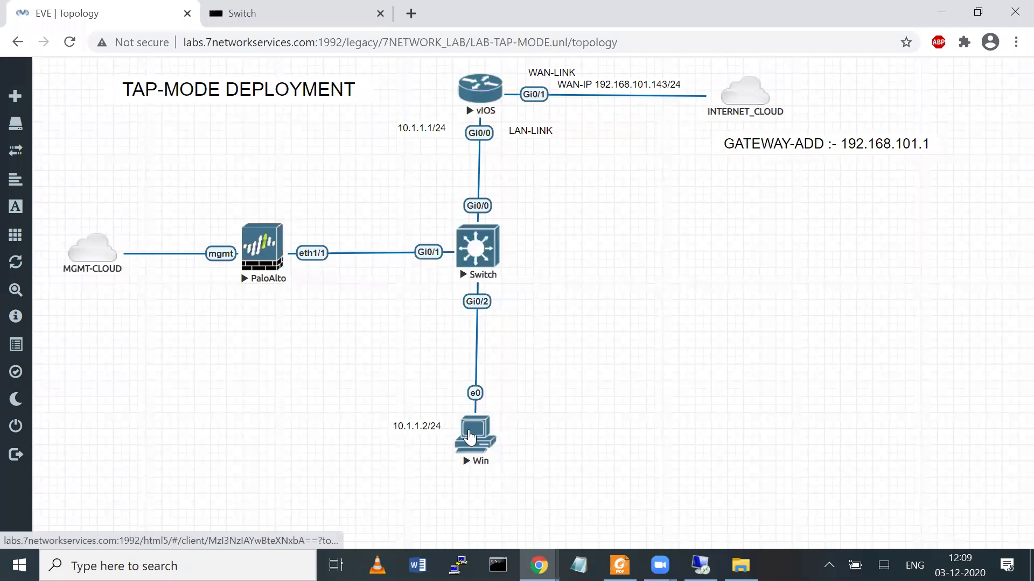
left_click_drag(345, 376, 587, 498)
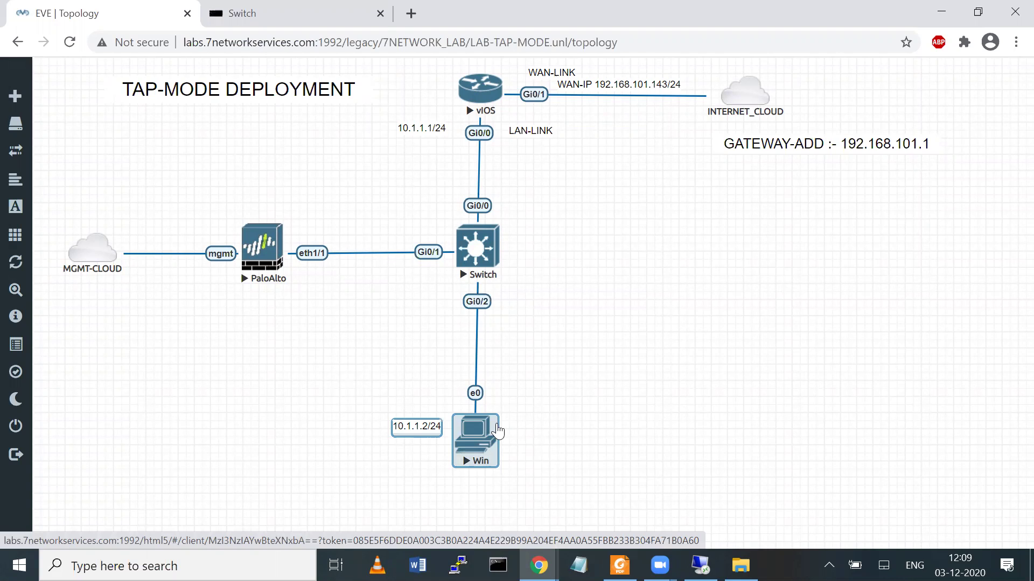
left_click(574, 399)
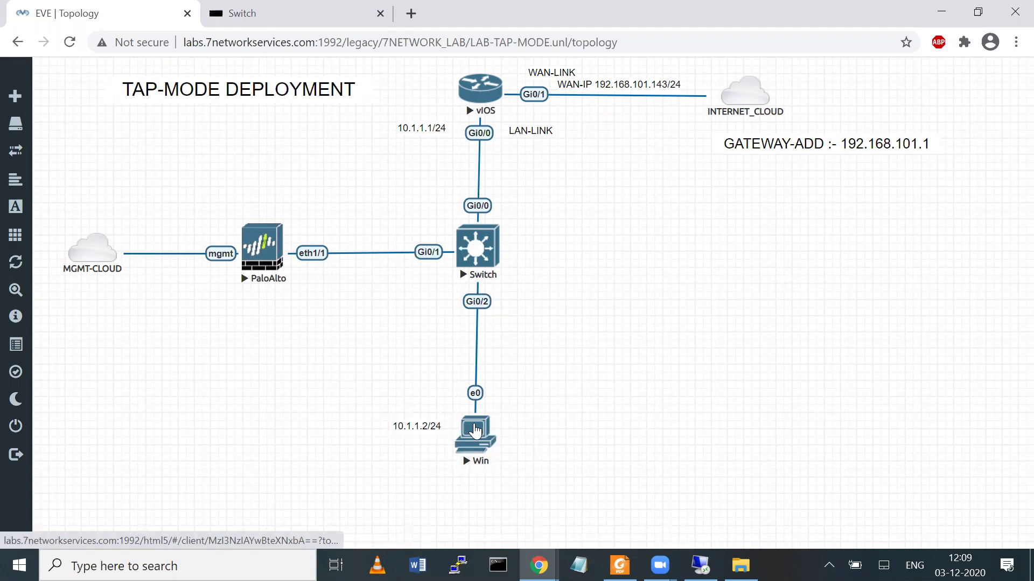
left_click(475, 431)
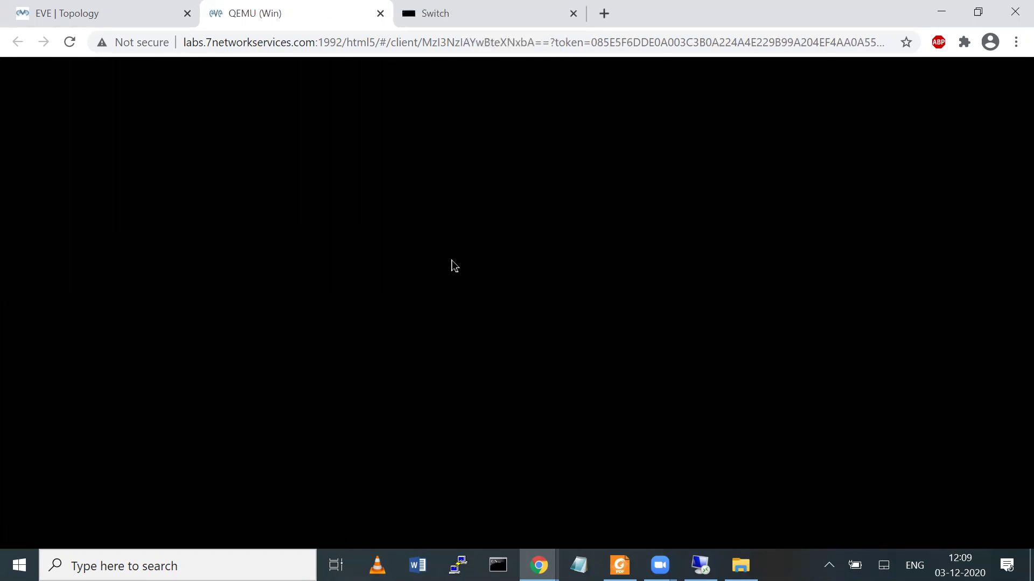
left_click(454, 265)
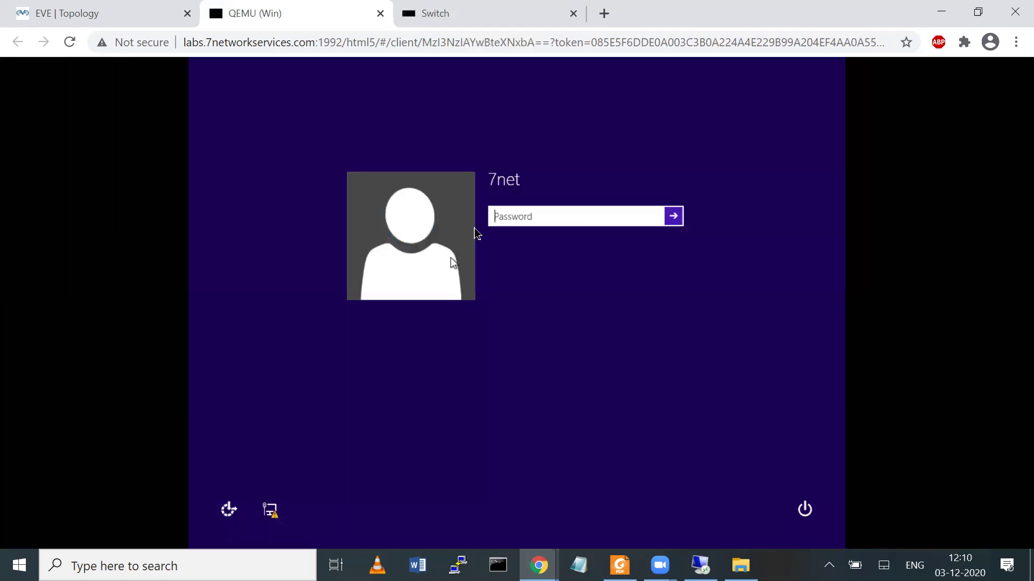
Sign in to the Win client with the account password
type("••")
key("Return")
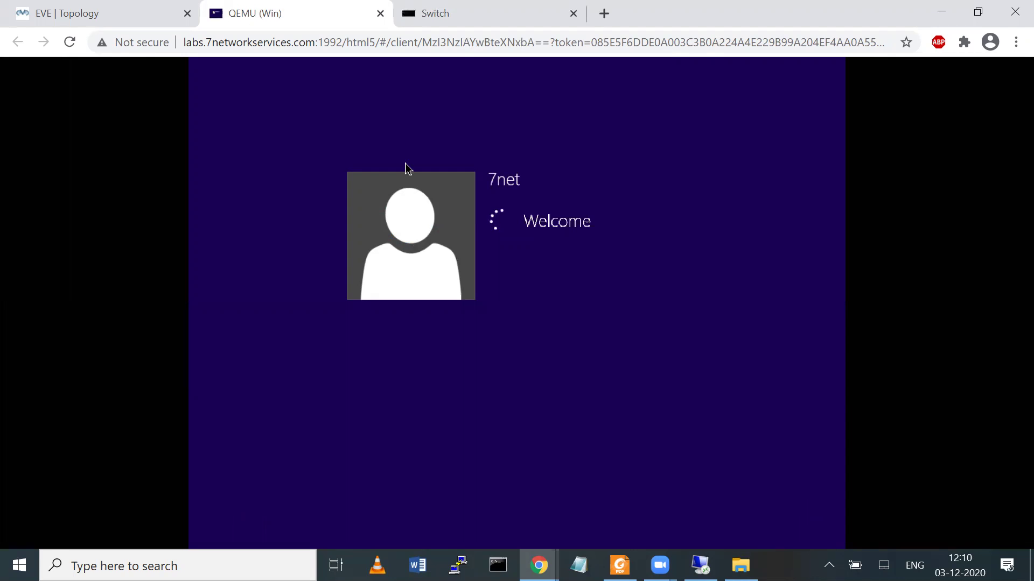
Check the PaloAlto node's console for its DHCP management address, close that console and return to the Win desktop
left_click(100, 17)
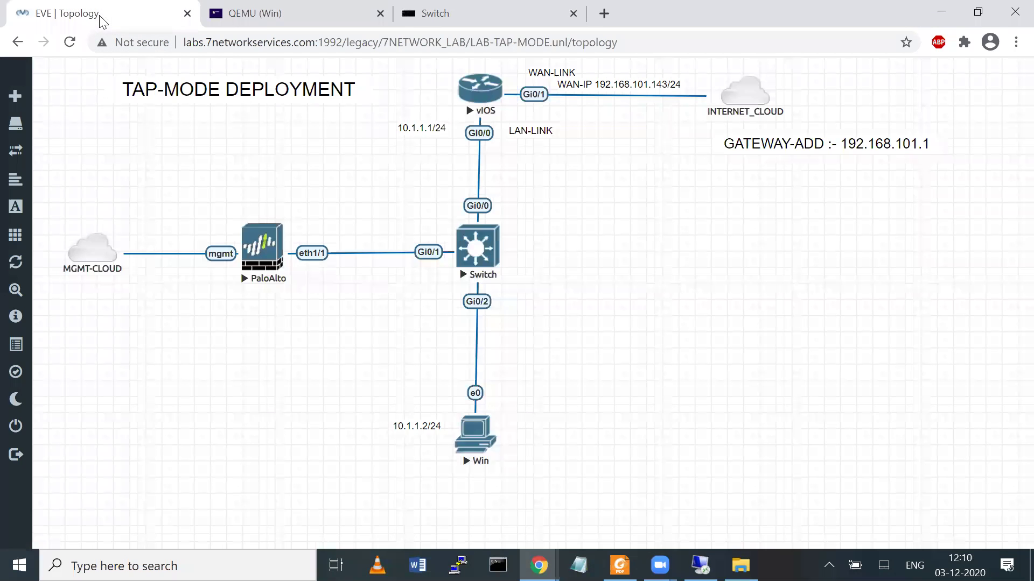
left_click(262, 246)
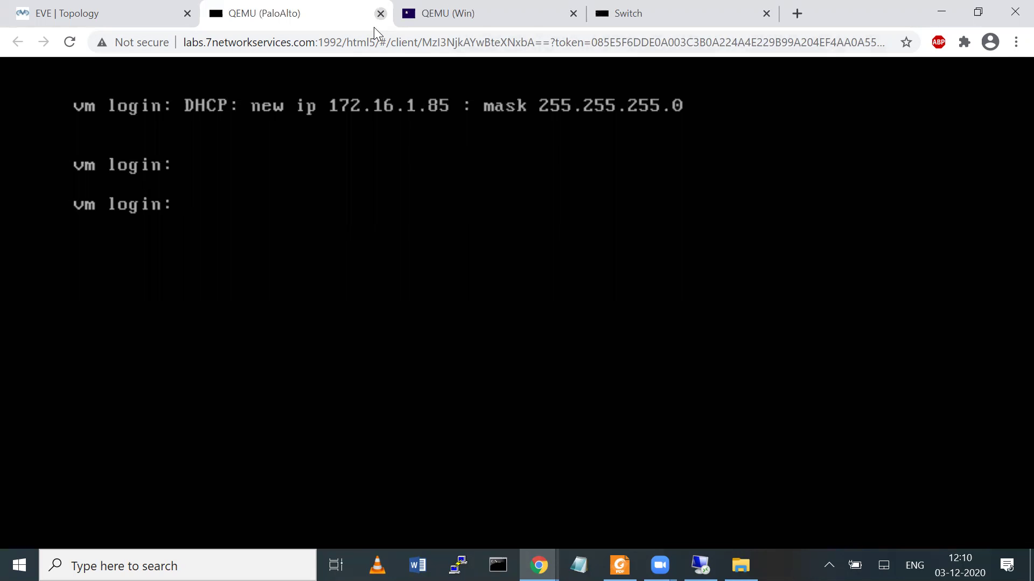
left_click(380, 13)
left_click(242, 13)
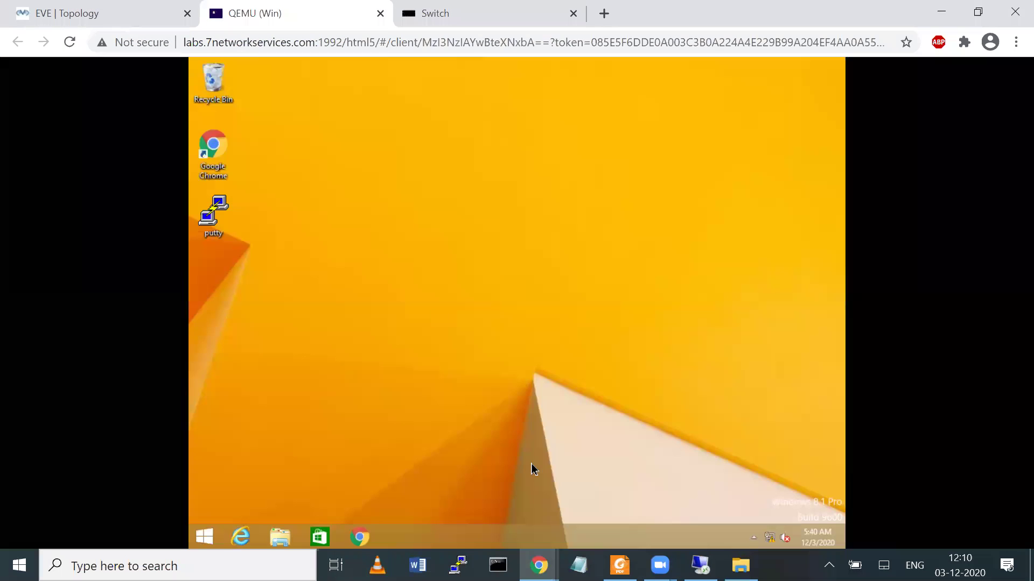
Open Network Connections on the Win client by running ncpa.cpl
right_click(218, 537)
left_click(268, 488)
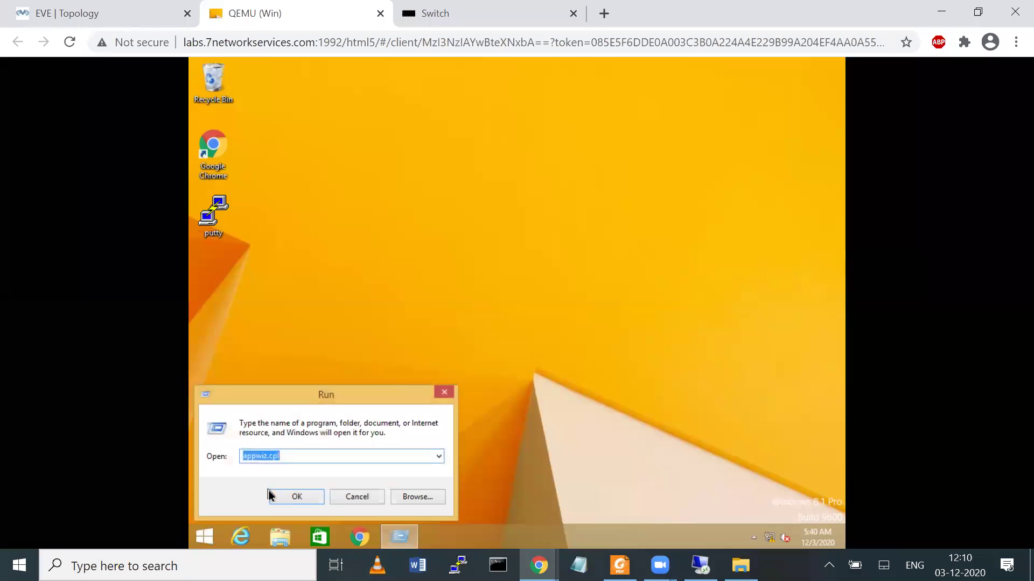
key("BackSpace")
type("ncpa.cpl")
key("Return")
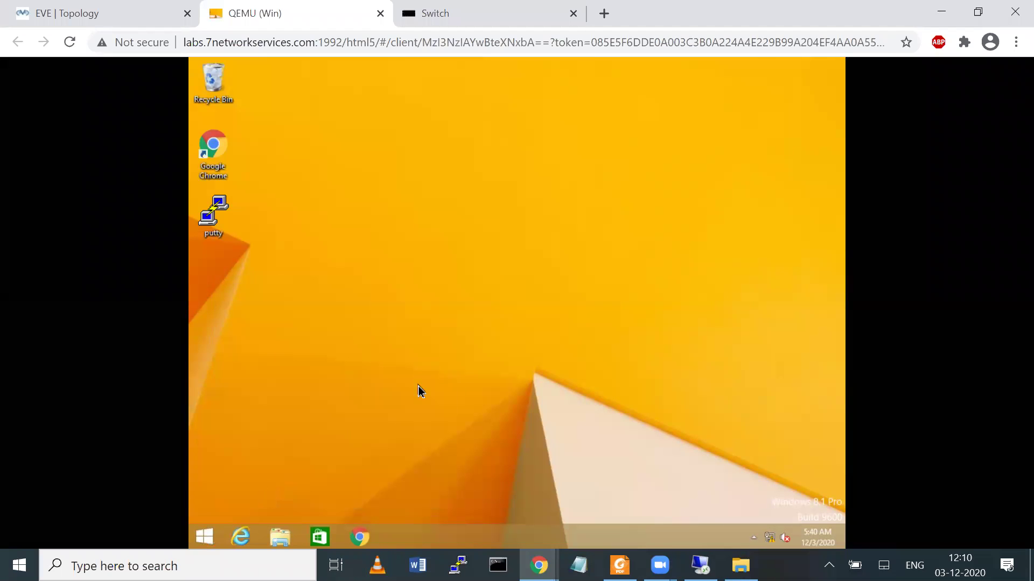
Open the Internet Protocol Version 4 (TCP/IPv4) properties of the Win client's Ethernet adapter
left_click(344, 195)
right_click(344, 196)
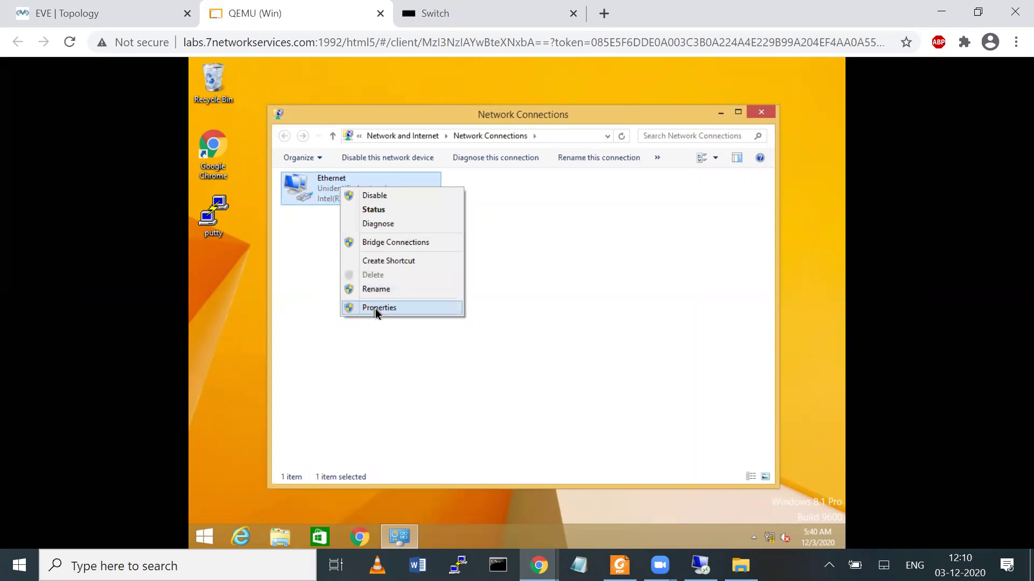
left_click(377, 306)
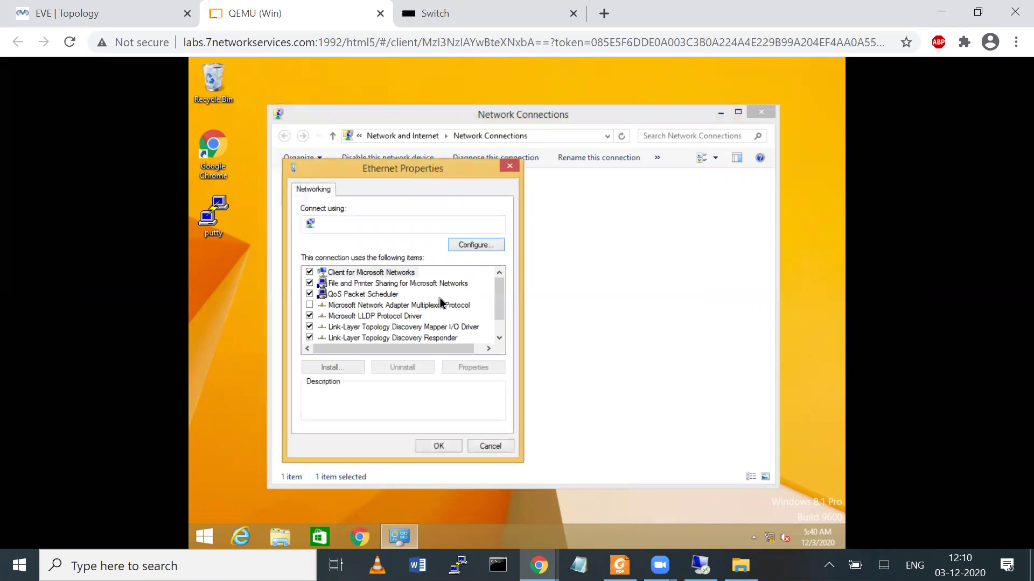
scroll(498, 317, "down", 1)
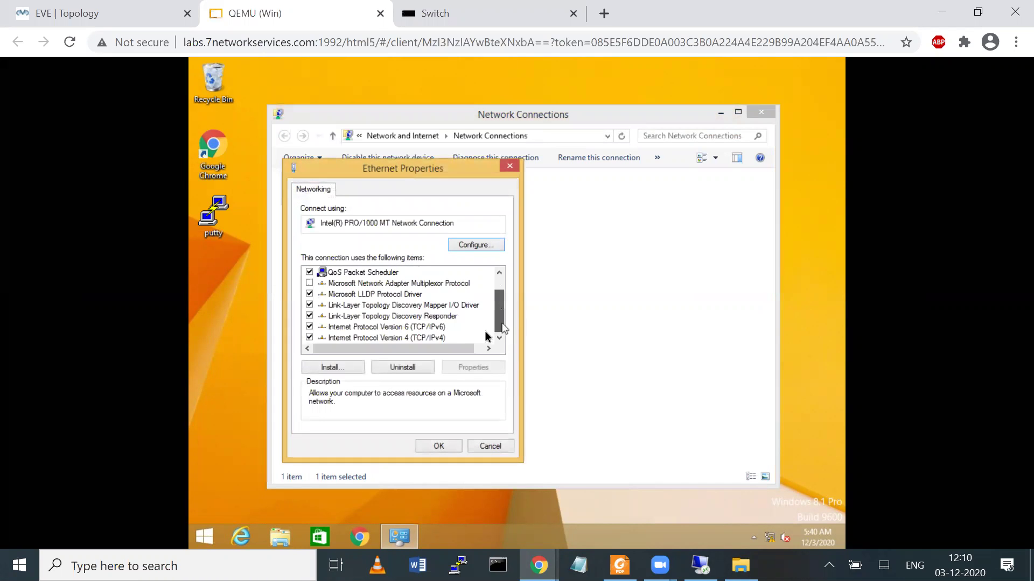
left_click(441, 339)
left_click(469, 368)
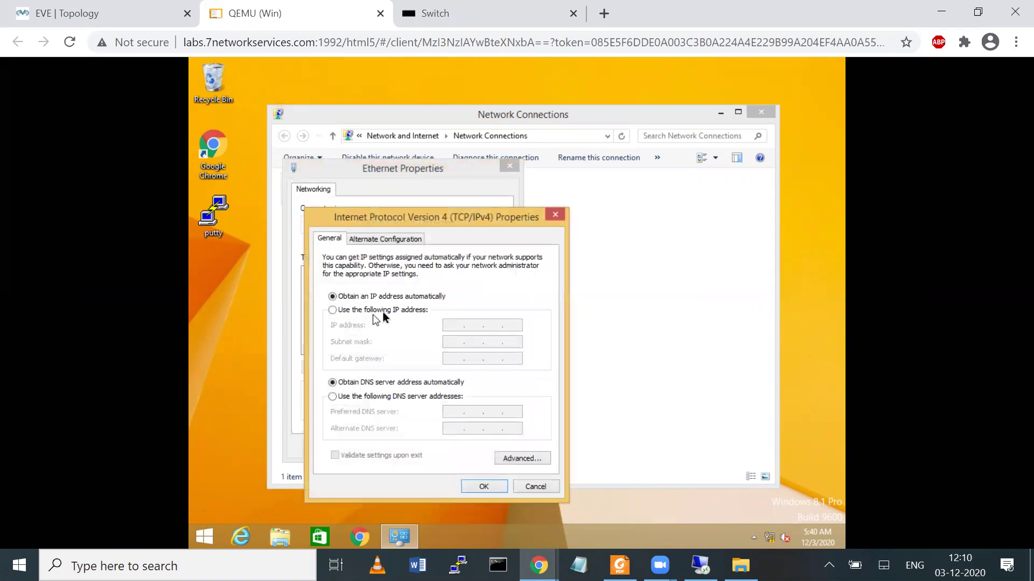
Assign the adapter static IP 10.1.1.178, mask 255.255.255.0 and a default gateway, apply the settings and close Network Connections
left_click(380, 311)
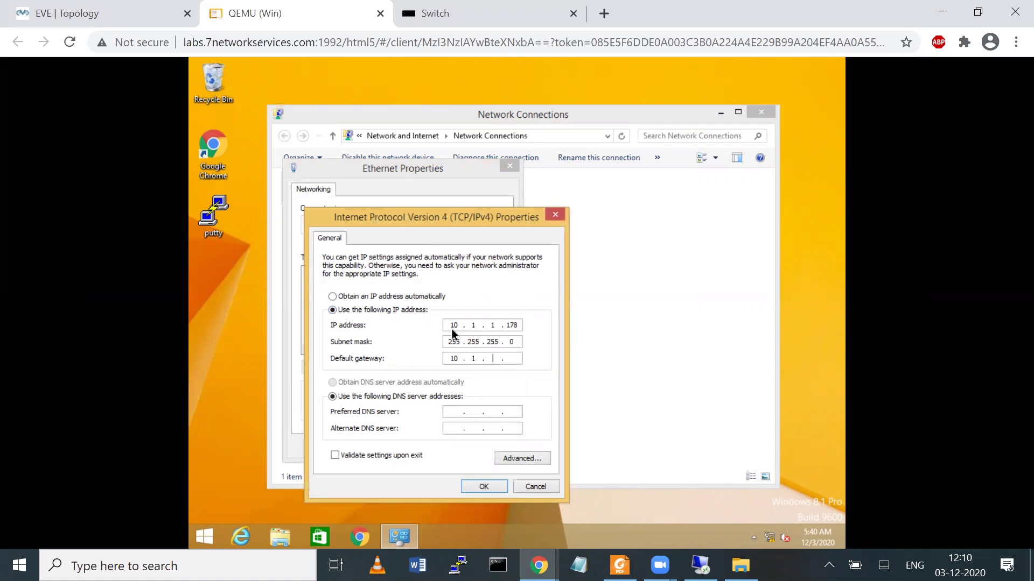
key("Tab")
key("Tab")
left_click(483, 488)
left_click(432, 447)
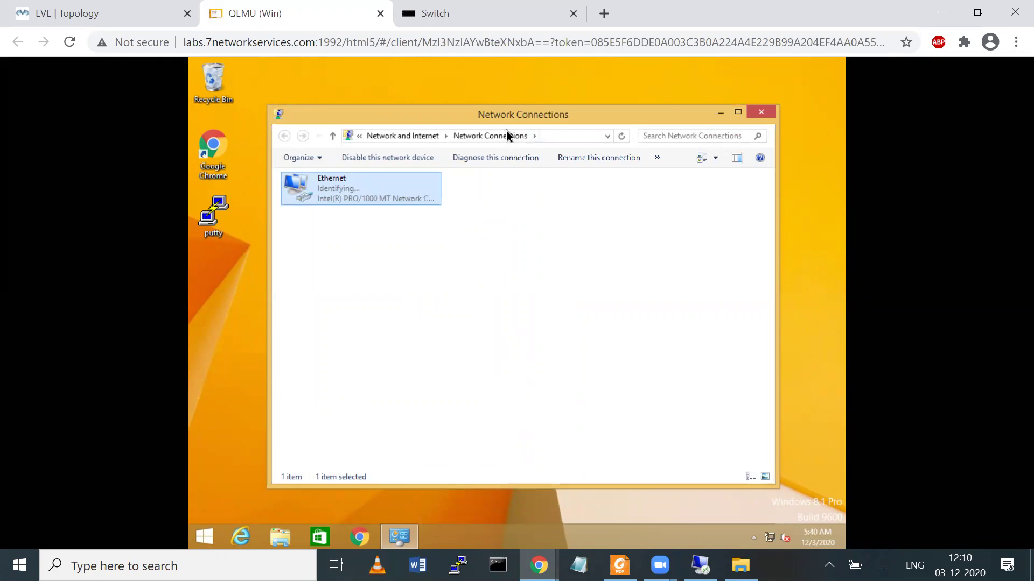
left_click(487, 112)
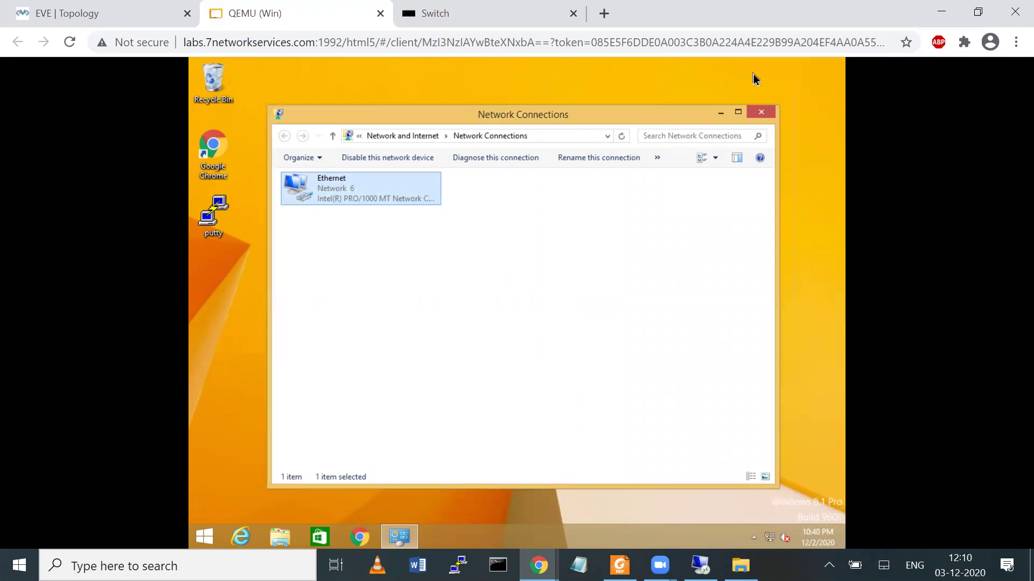
left_click(760, 113)
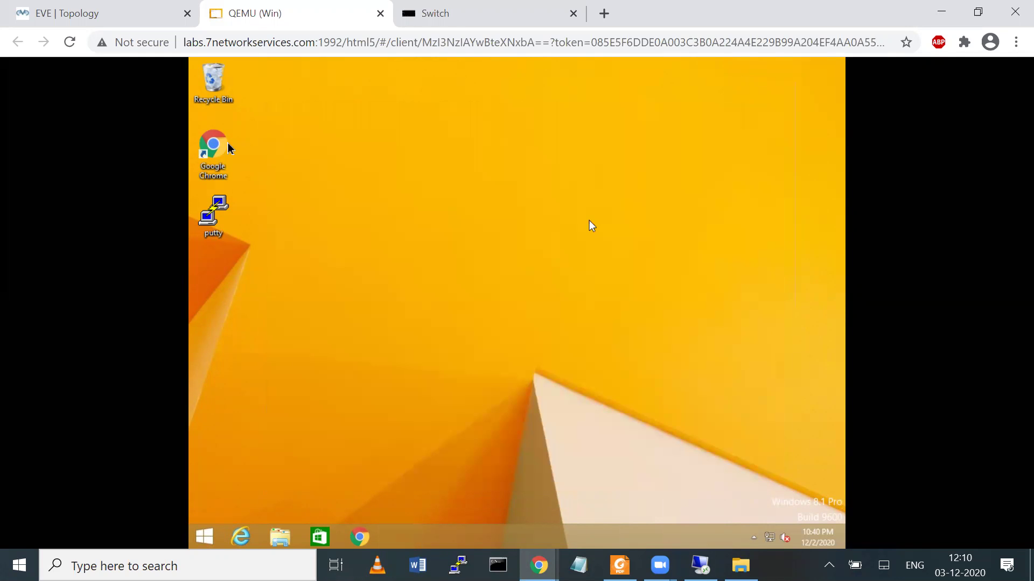
Launch Chrome on the Win client, search for google, dismiss the default-browser notice and open google.com from the results
left_click(215, 153)
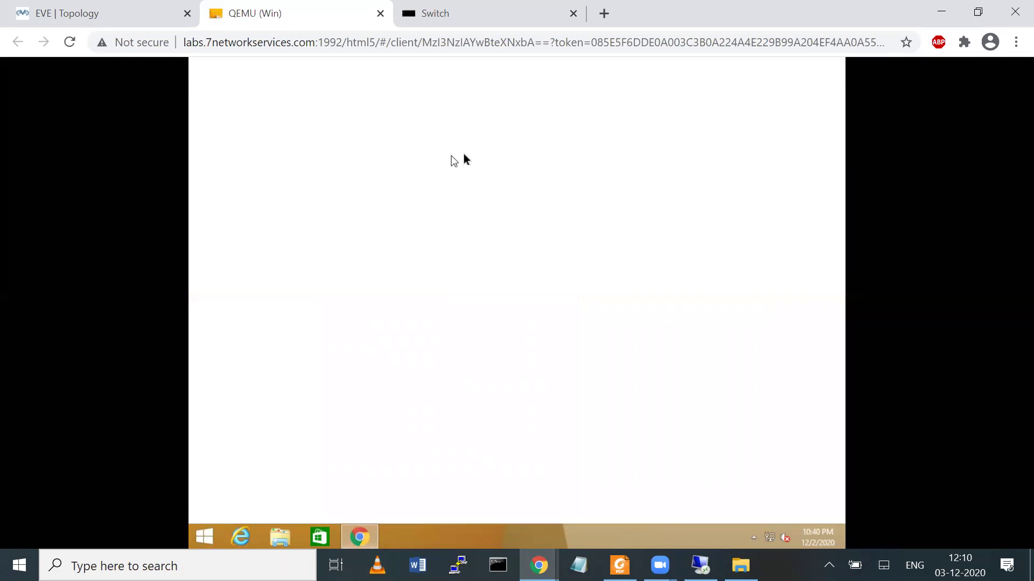
type("g")
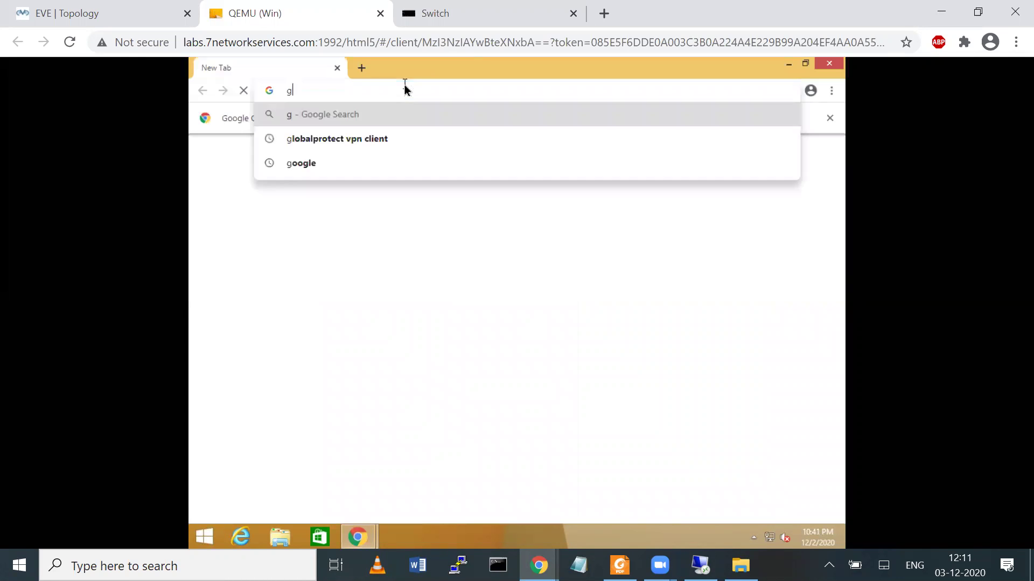
key("Down")
key("Return")
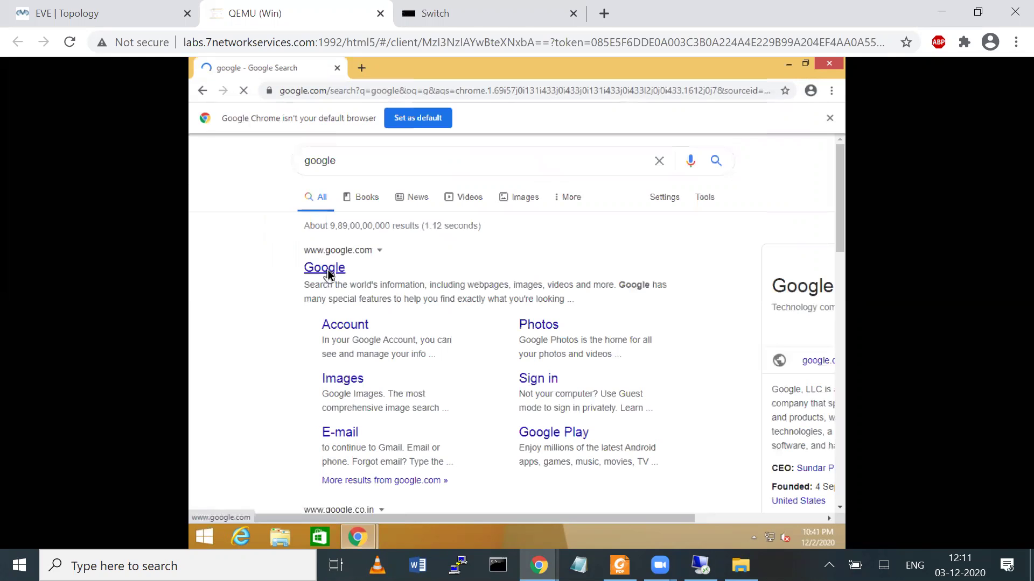
left_click(830, 119)
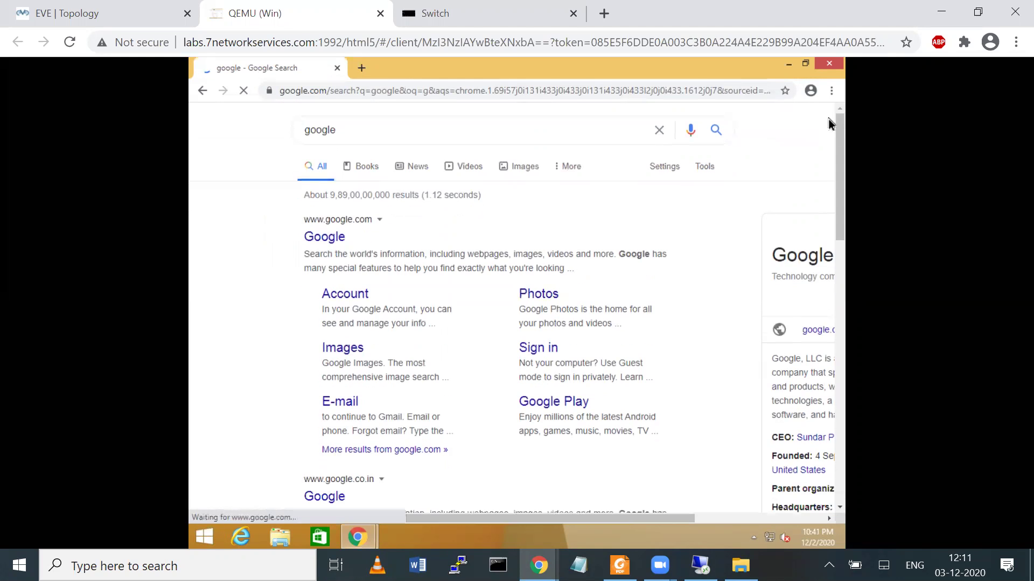
left_click(340, 238)
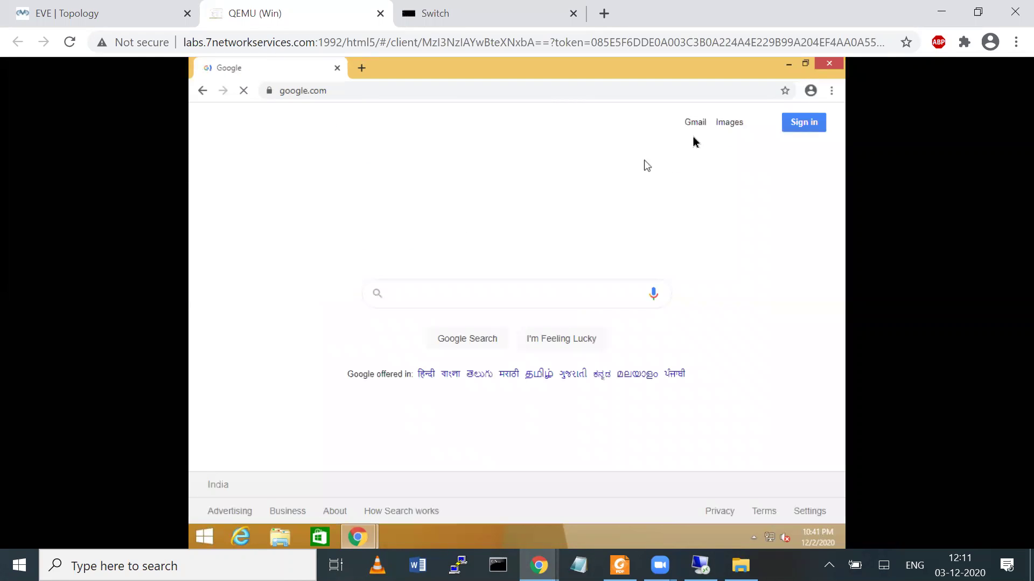
Load facebook.com in a new browser tab on the Win client, alongside the Gmail page in the first tab
left_click(361, 68)
type("face")
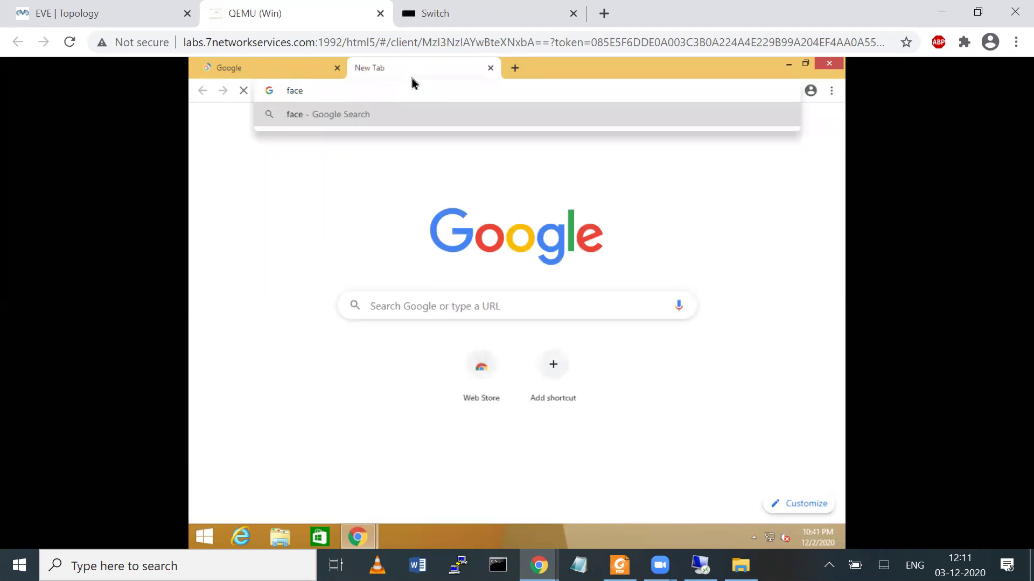
type("book.com")
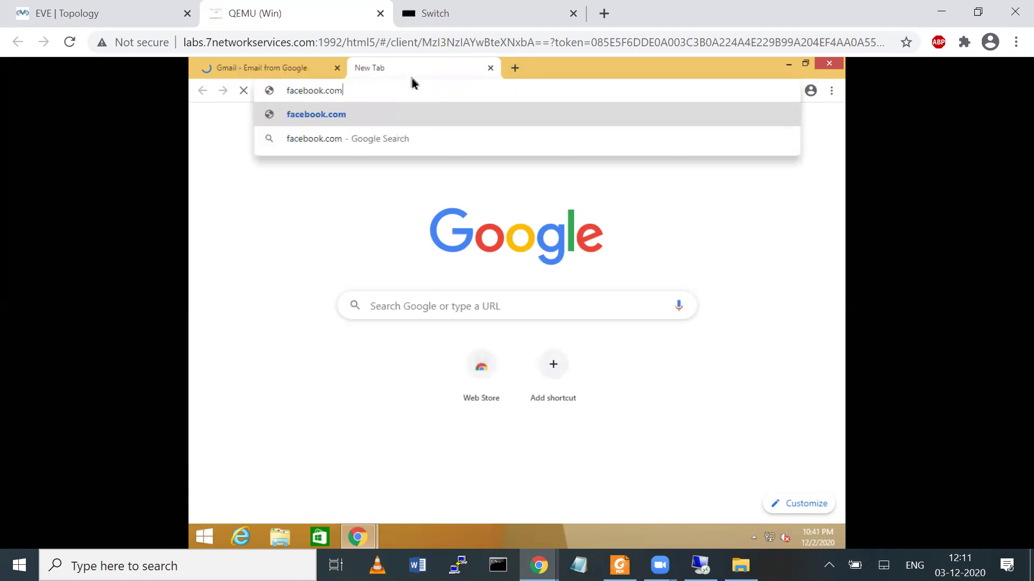
key("Return")
left_click(277, 69)
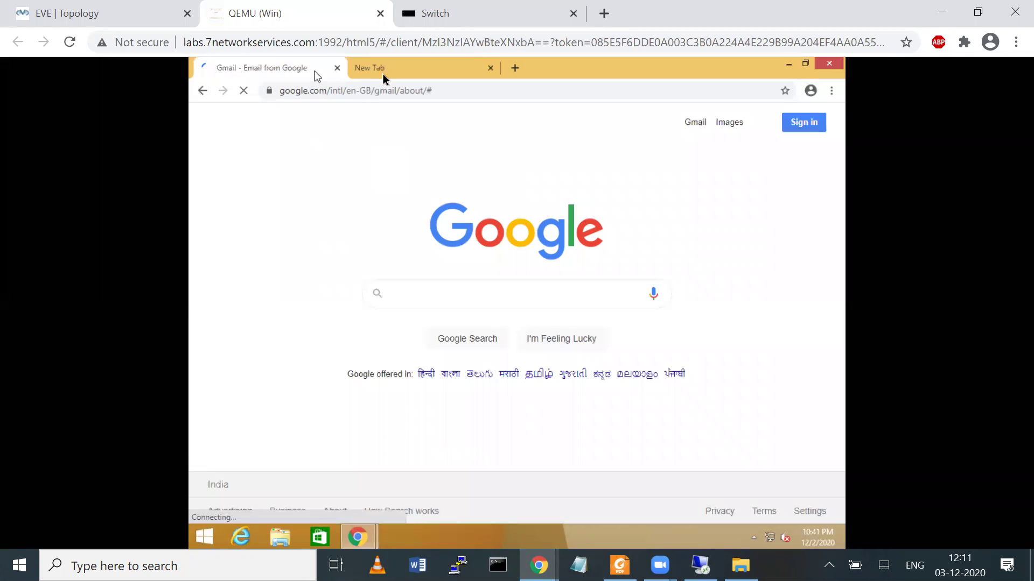
left_click(382, 74)
Switch to the management server's Chrome, browse to the firewall at 172.16.1.85 and proceed past the certificate warning
left_click(61, 13)
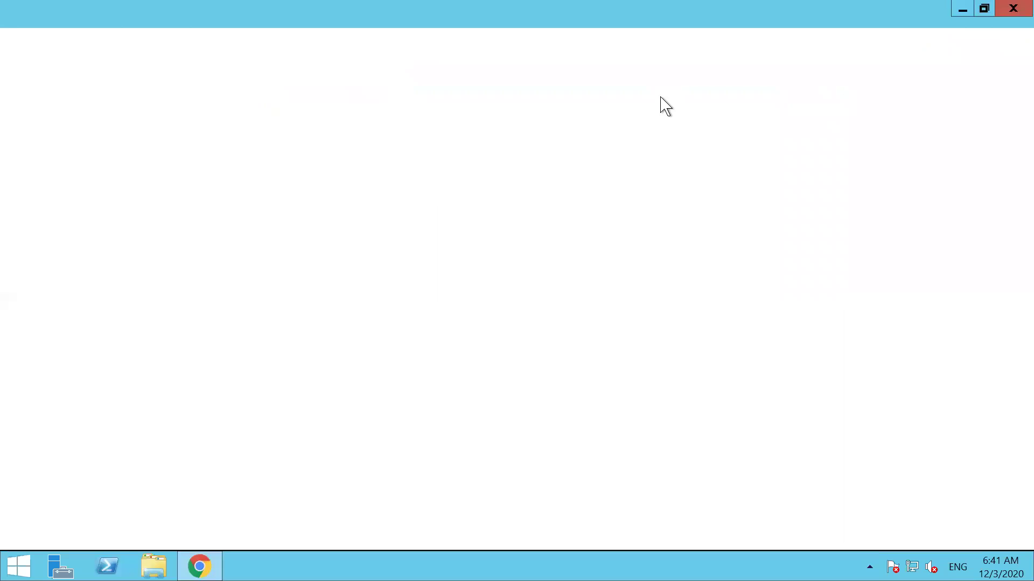
type("htt")
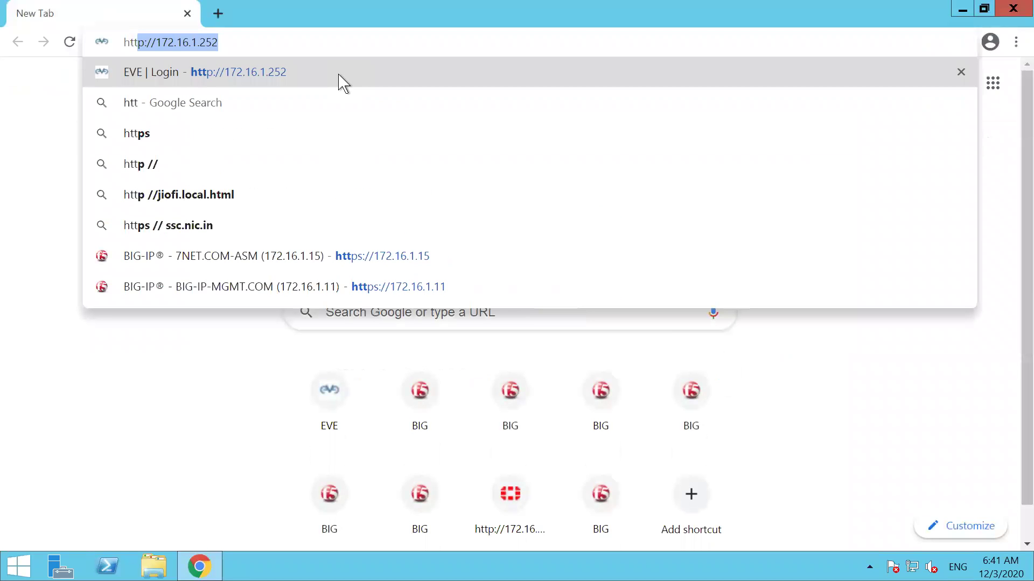
type("p://172.16.1.85")
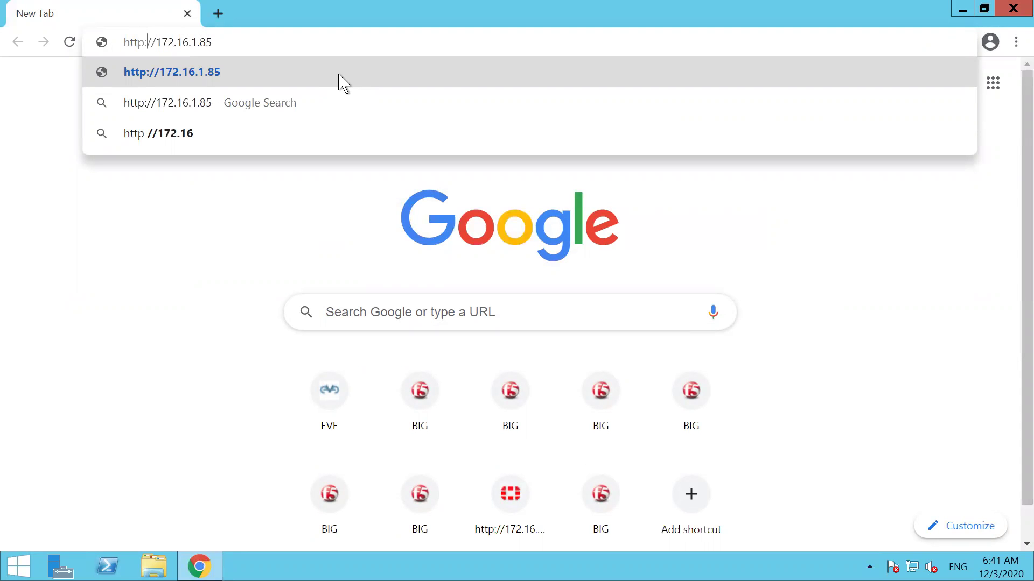
key("Return")
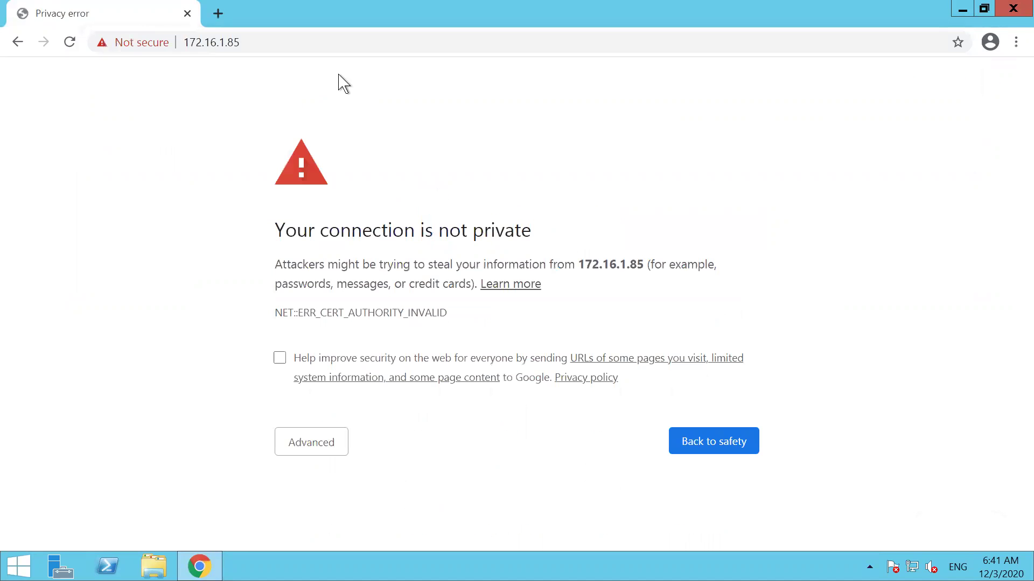
left_click(311, 443)
left_click_drag(1026, 272, 1026, 397)
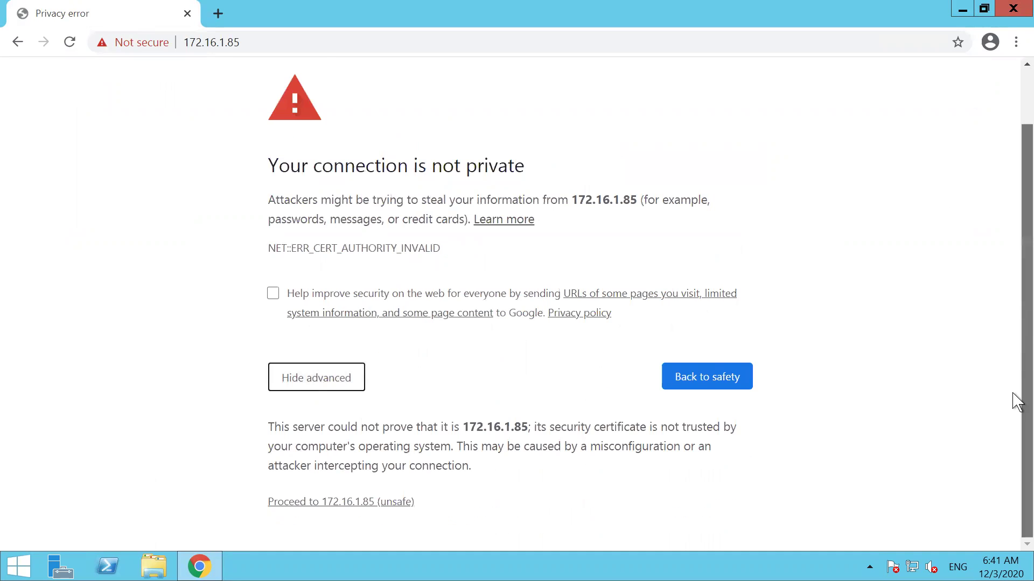
left_click(358, 503)
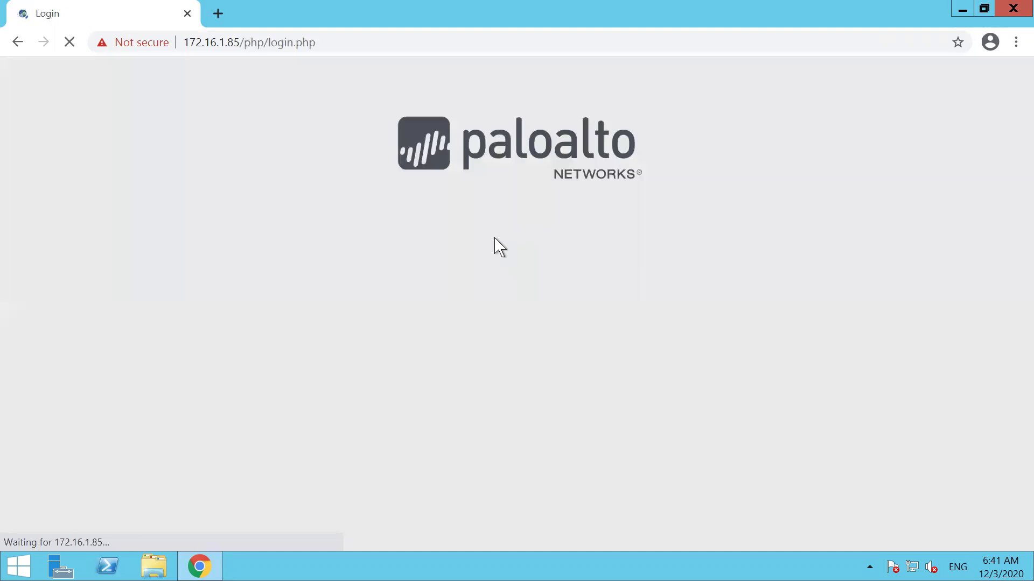
Log in to the Palo Alto web interface as admin with the account password and accept the default-credentials warning
type("n")
key("Tab")
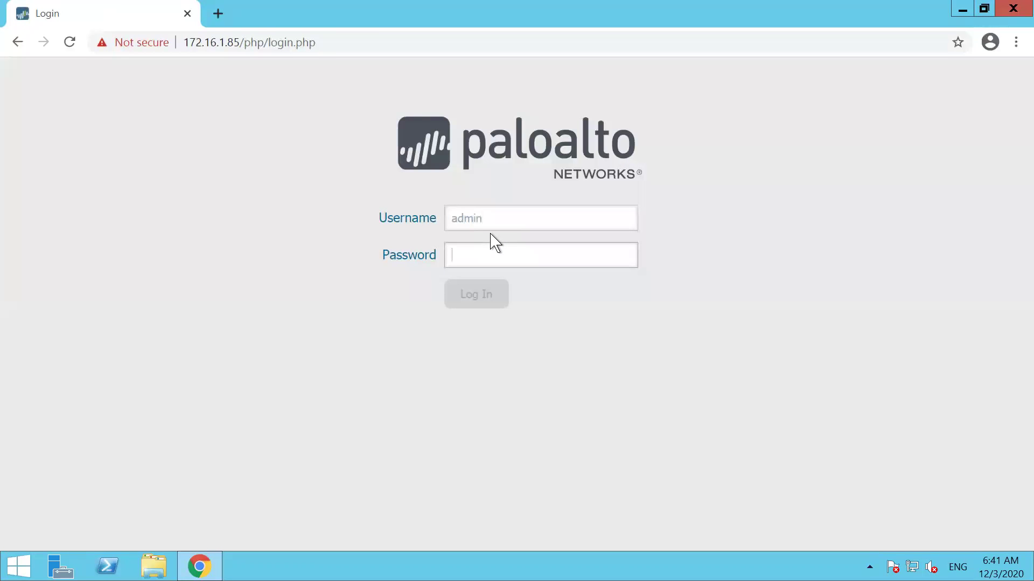
type("adm")
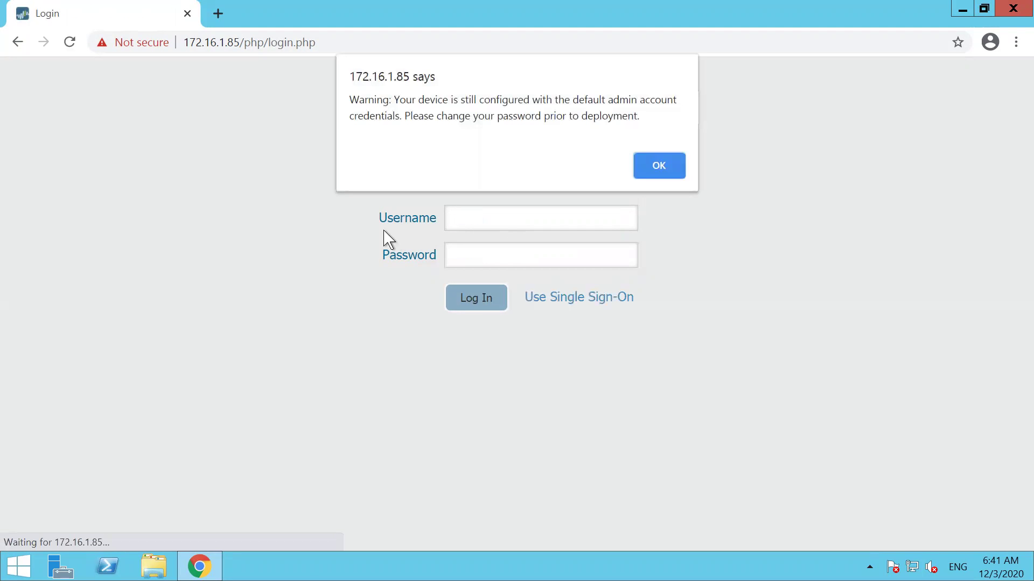
left_click(659, 165)
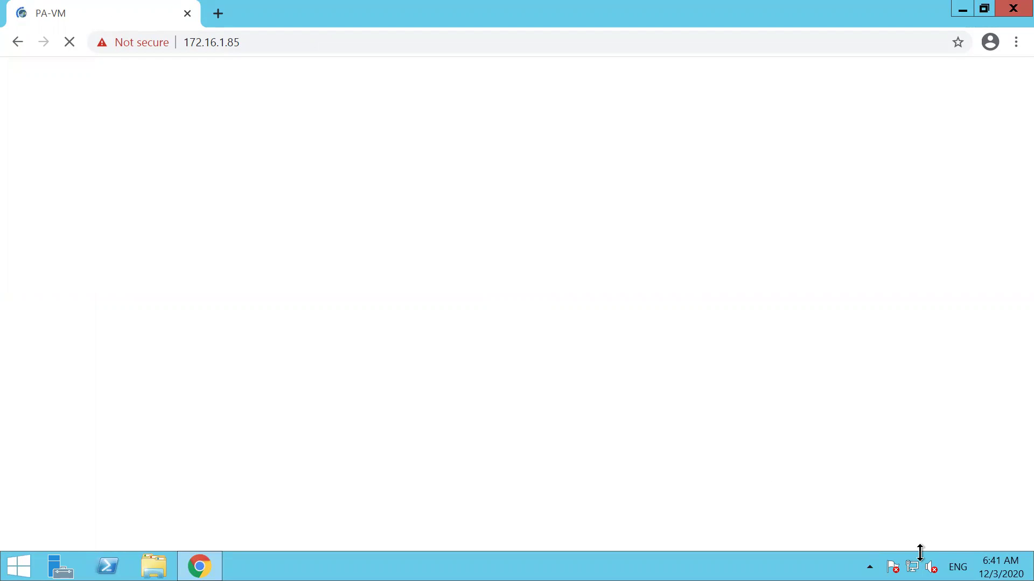
Let the firewall's web interface load and close the PAN-OS 8.1 Welcome dialog to reach the Dashboard
right_click(1000, 567)
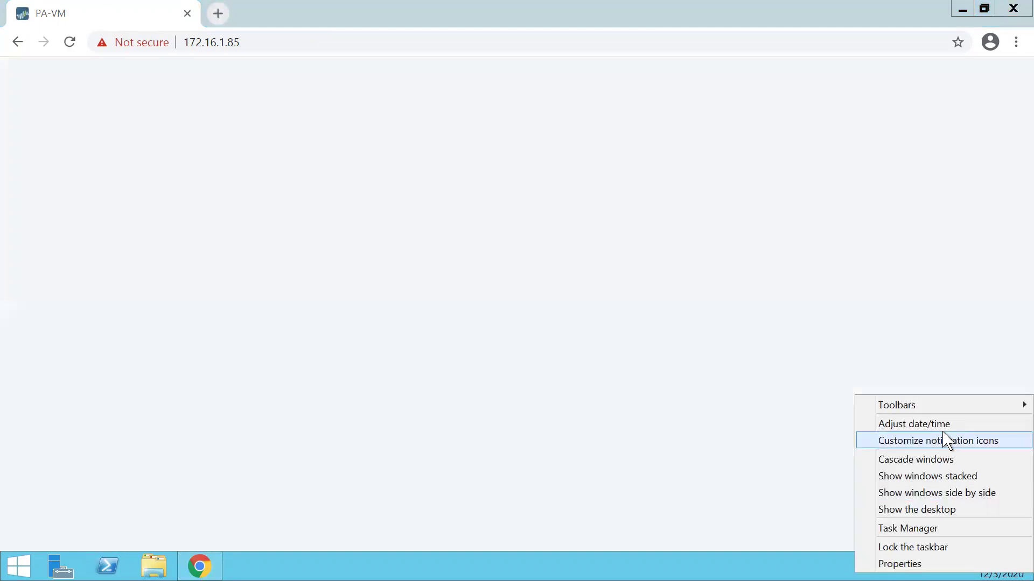
left_click(619, 440)
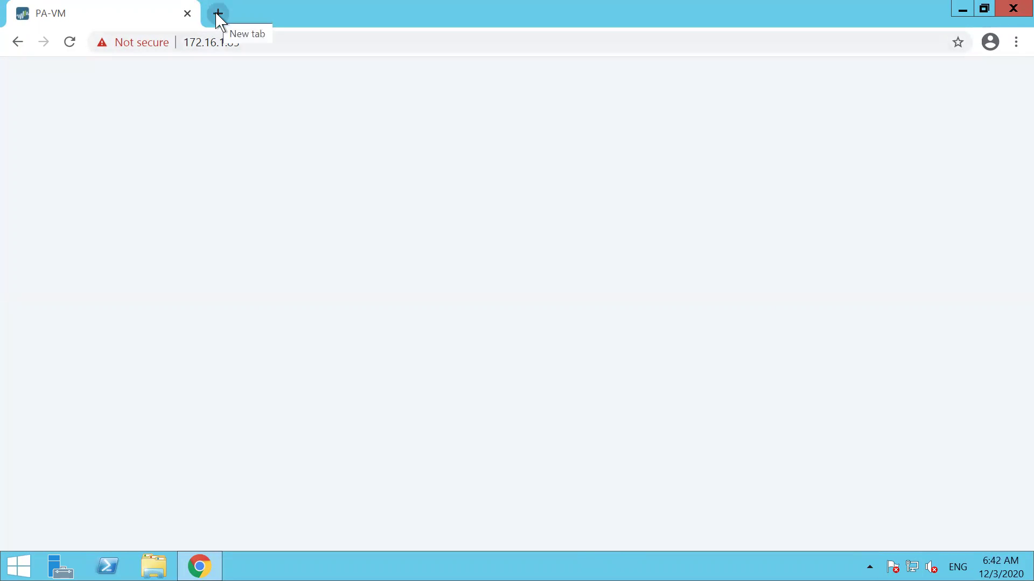
mouse_move(926, 16)
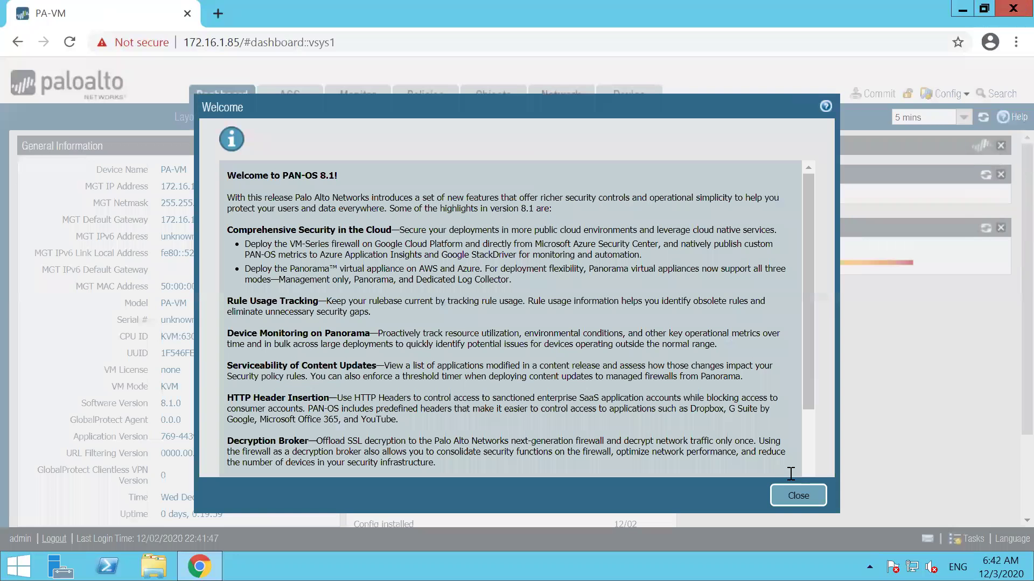
left_click(798, 496)
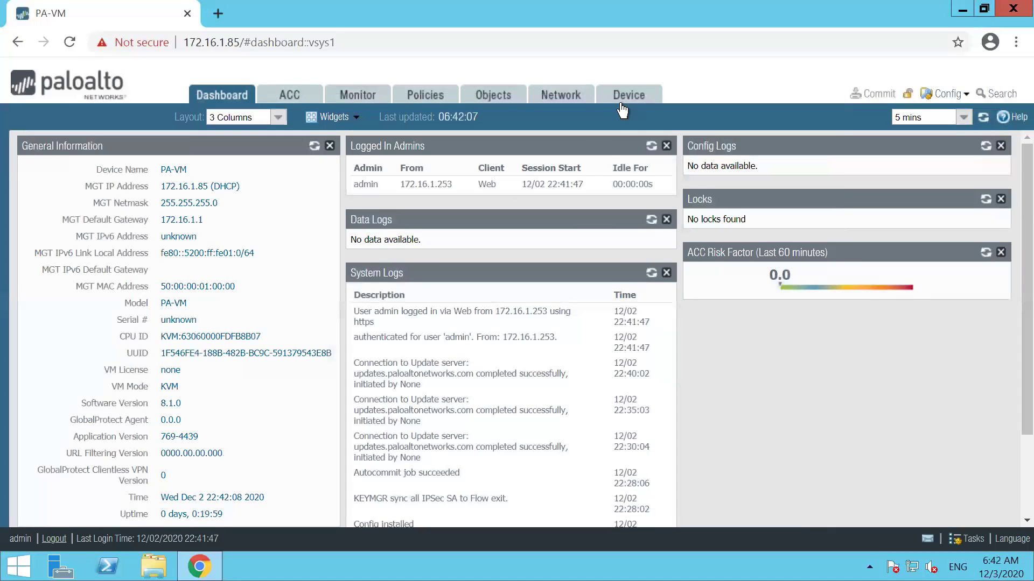
In the firewall's device General Settings, set the hostname to TAP-DEVICE and the login banner to "!!! THIS IS OUT OF THE PATH DEPLOYMENT!!!!"
left_click(622, 108)
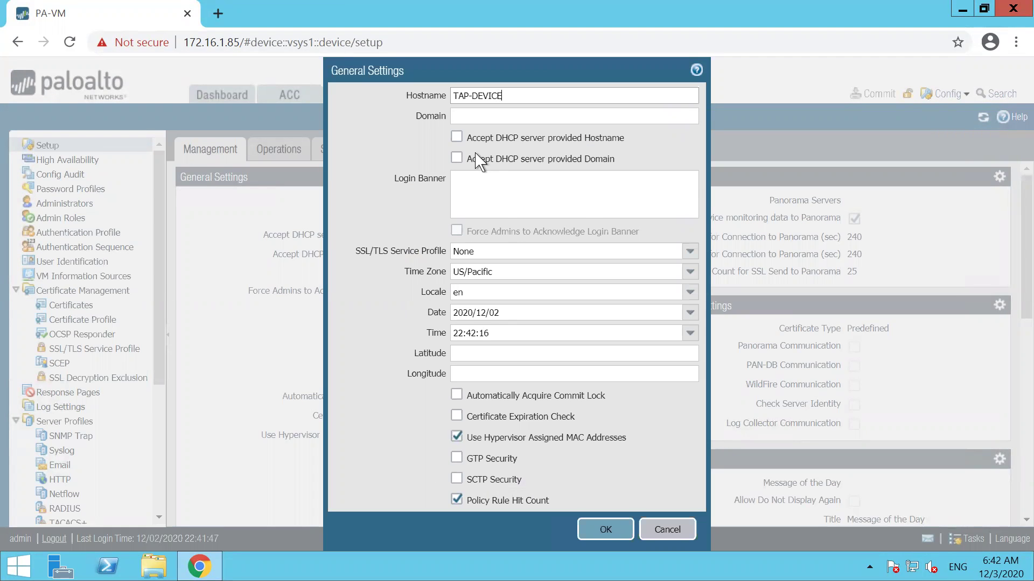
left_click(483, 192)
type("THIS IS O")
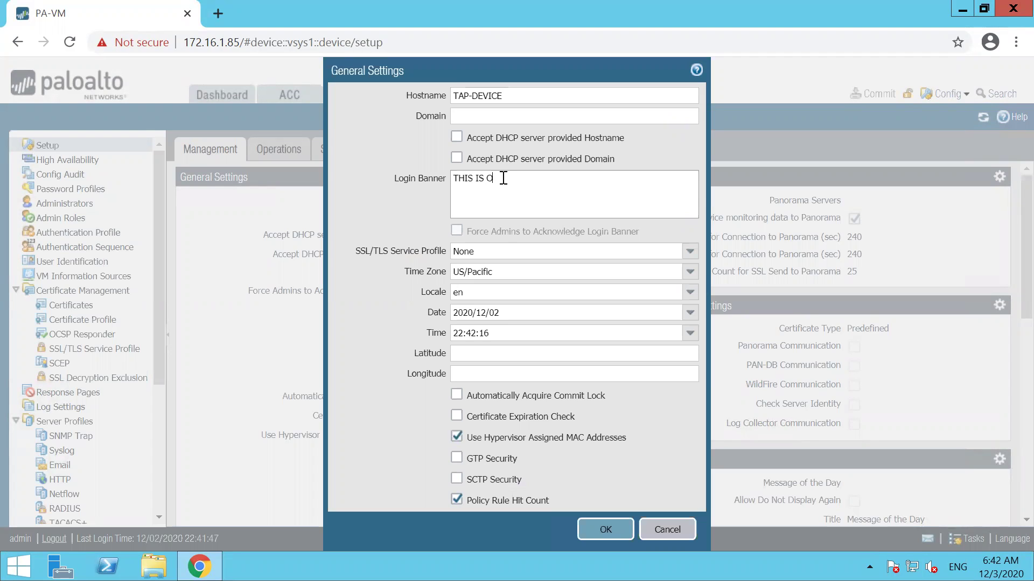
type("UT OF THE PATH DEPLOYMENT!!!!")
key("Home")
scroll(503, 178, "down", 1)
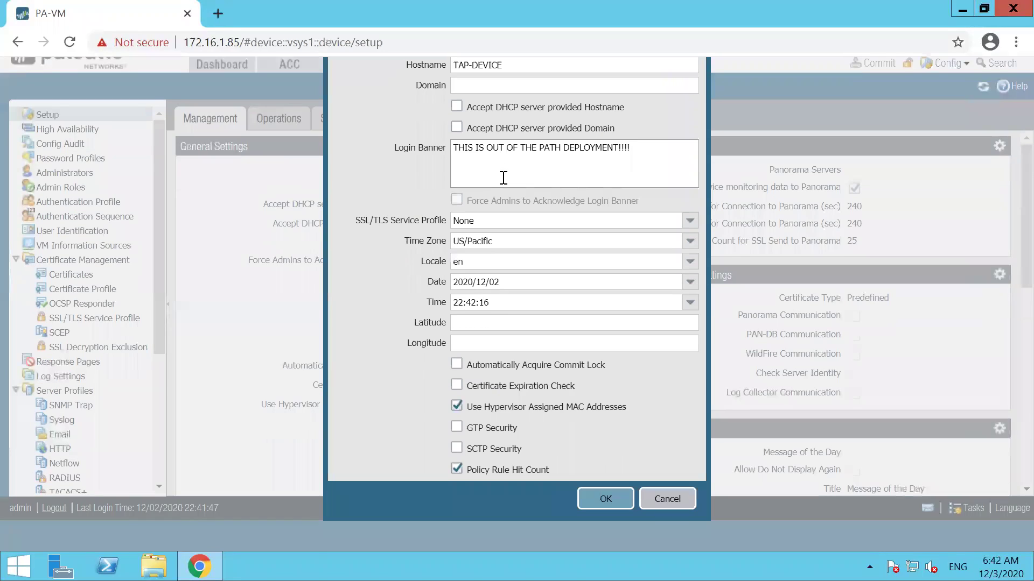
type("!!!")
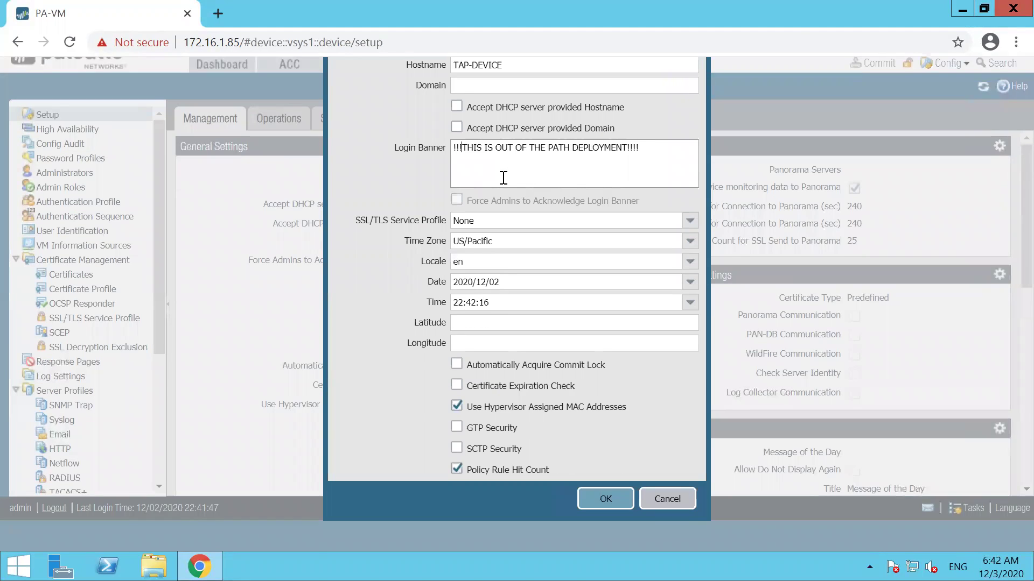
left_click(604, 492)
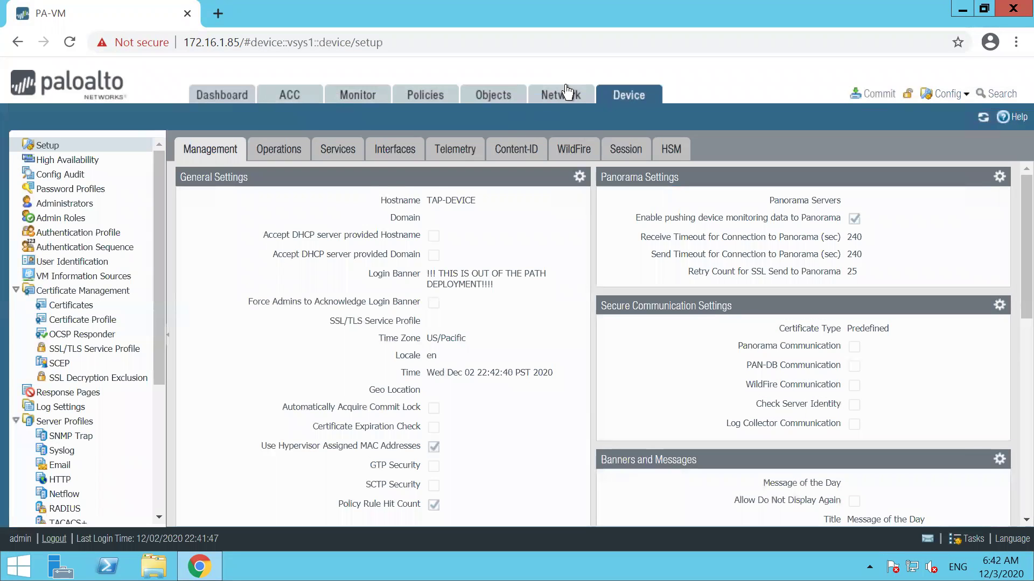
Open the firewall's list of Ethernet network interfaces
left_click(561, 95)
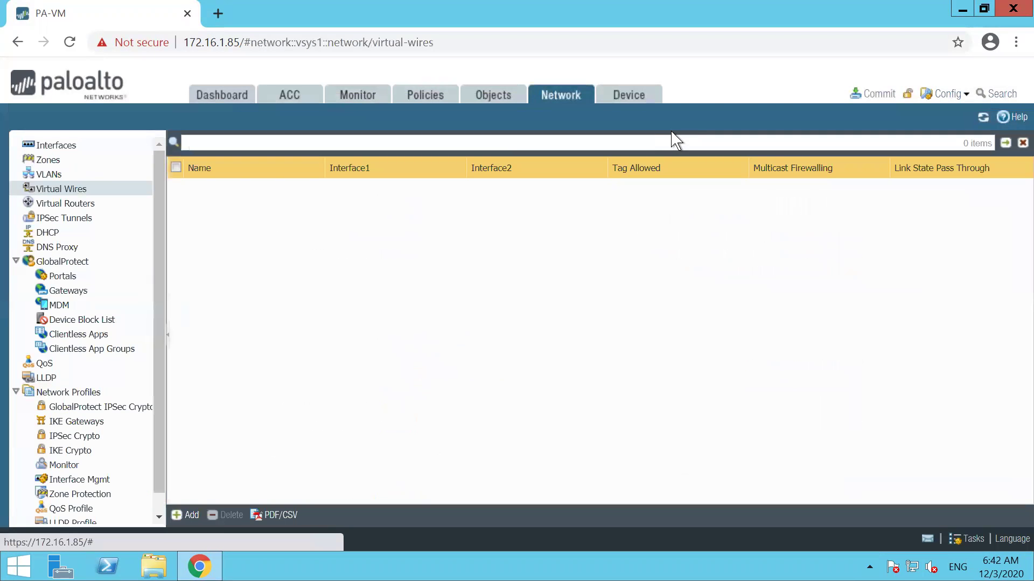
left_click(74, 151)
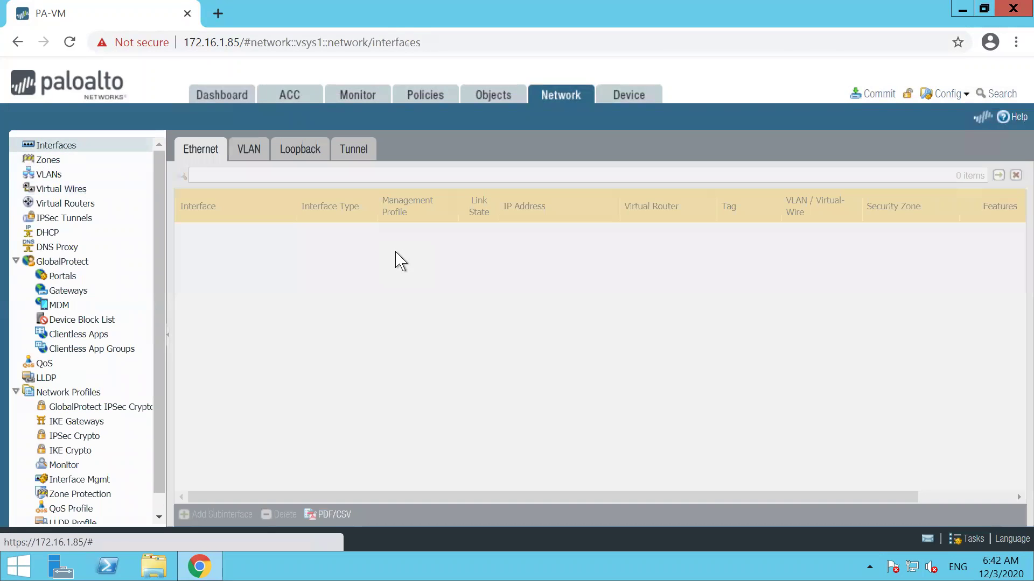
Switch to the EVE topology and add an enlarged text label TAP just below PaloAlto's eth1/1 port
left_click(961, 9)
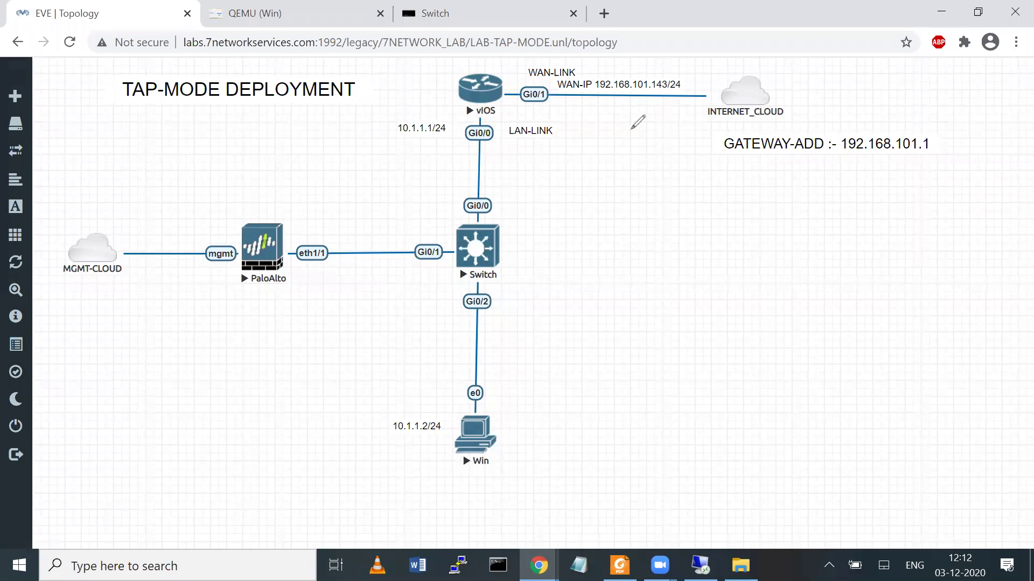
left_click_drag(290, 239, 281, 252)
key("ctrl+z")
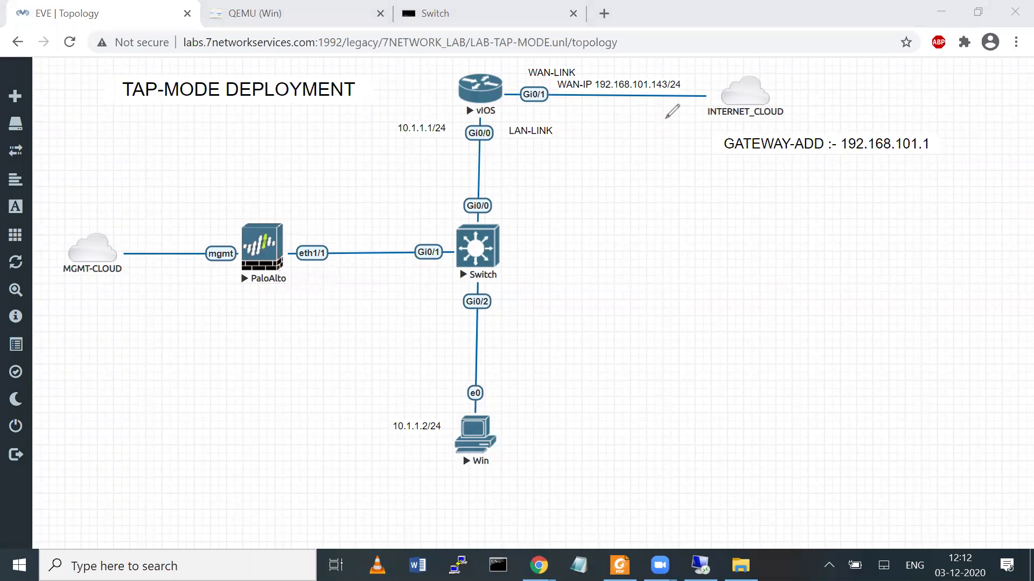
right_click(281, 354)
left_click(324, 490)
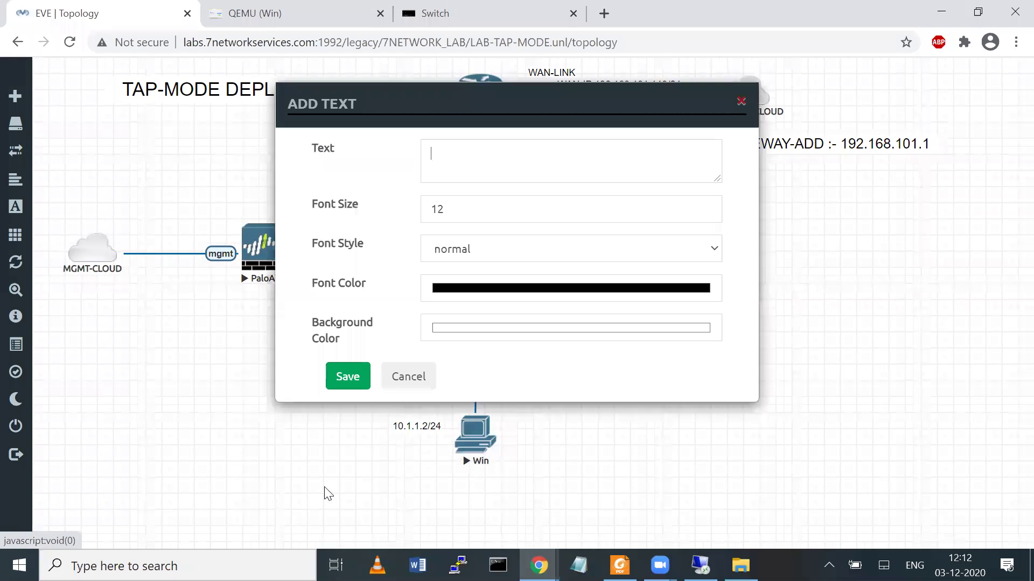
type("TAP")
left_click(360, 377)
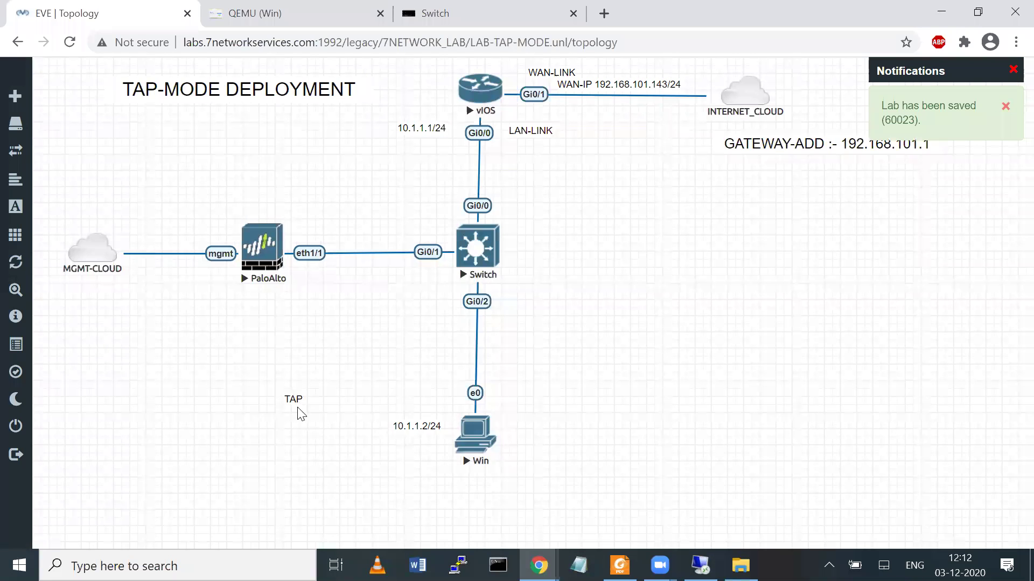
left_click_drag(299, 401, 308, 280)
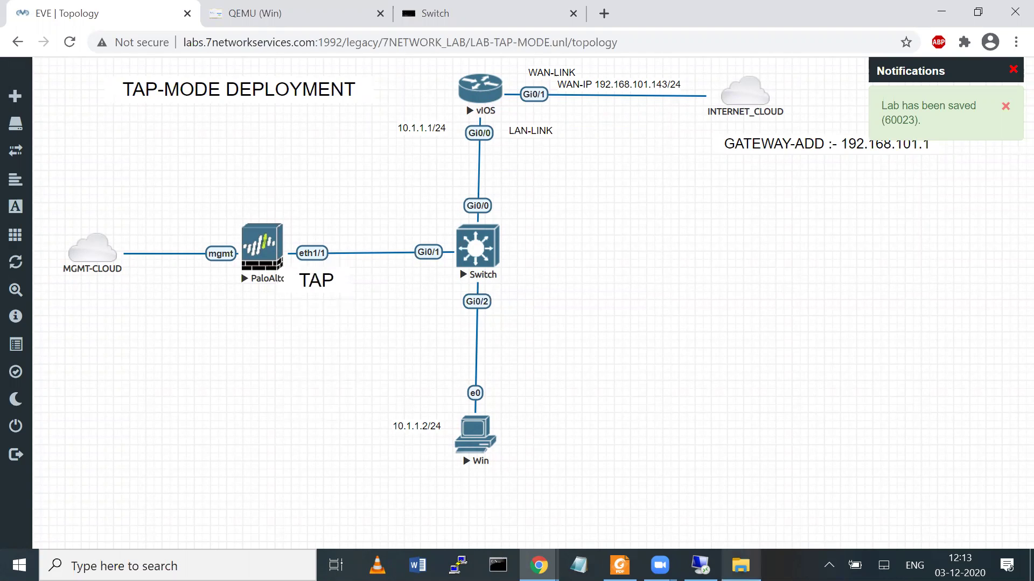
Return to the firewall's web interface and configure ethernet1/1 as a Tap interface in a new security zone named TA-ZONE-MIRROR
mouse_move(538, 565)
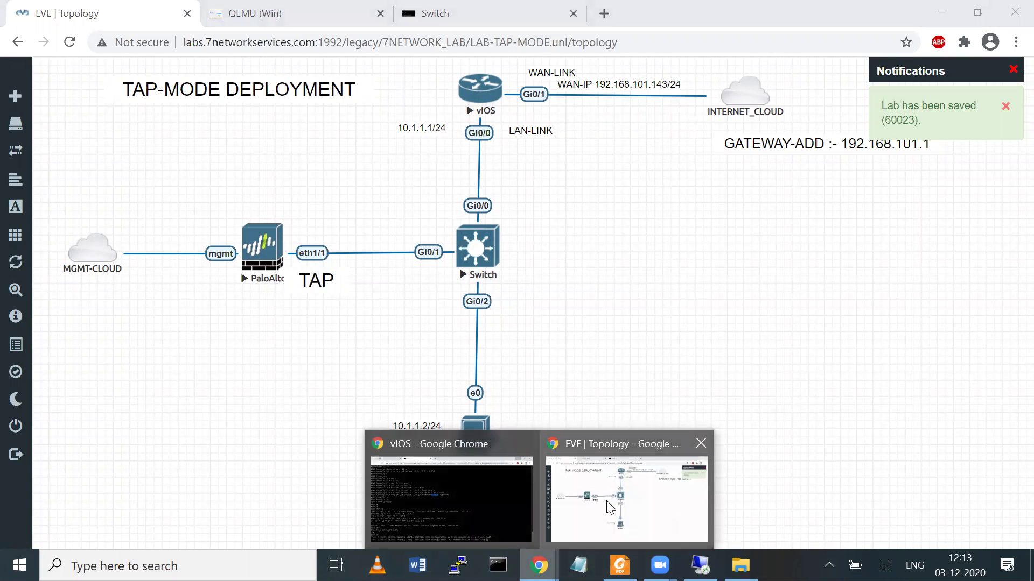
left_click(700, 565)
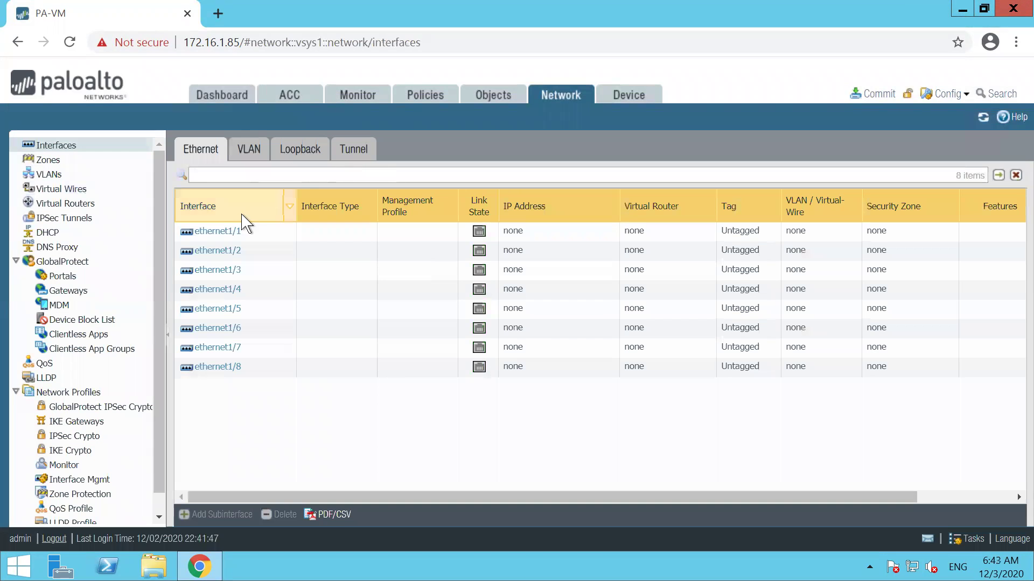
left_click(218, 231)
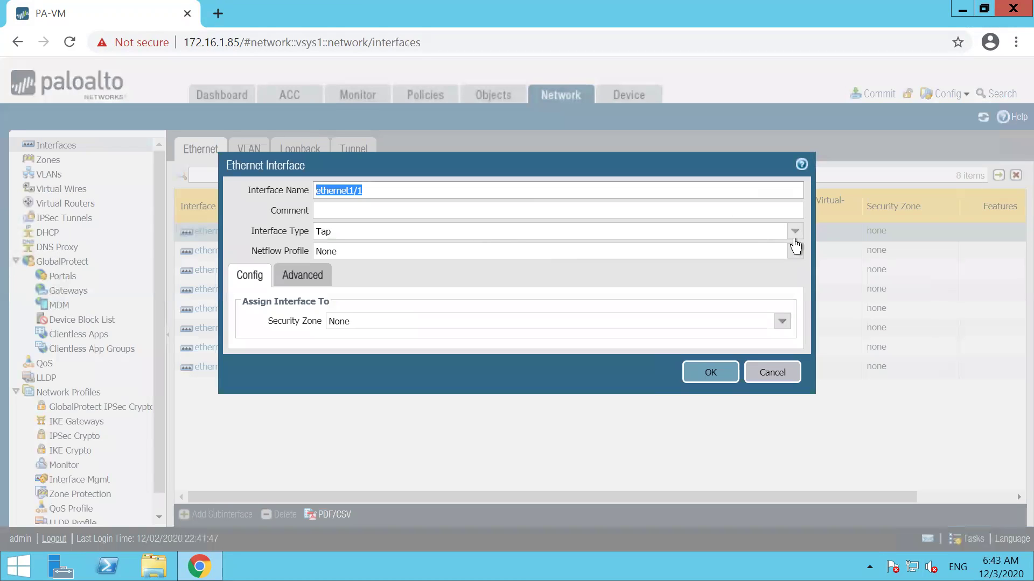
left_click(783, 322)
left_click(371, 359)
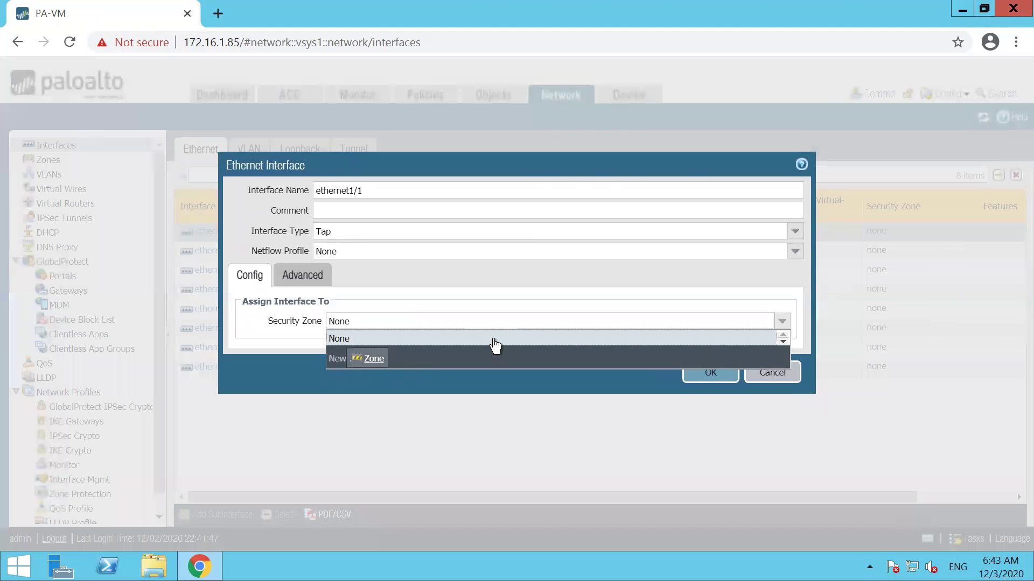
type("TA-ZONE-MIRROR")
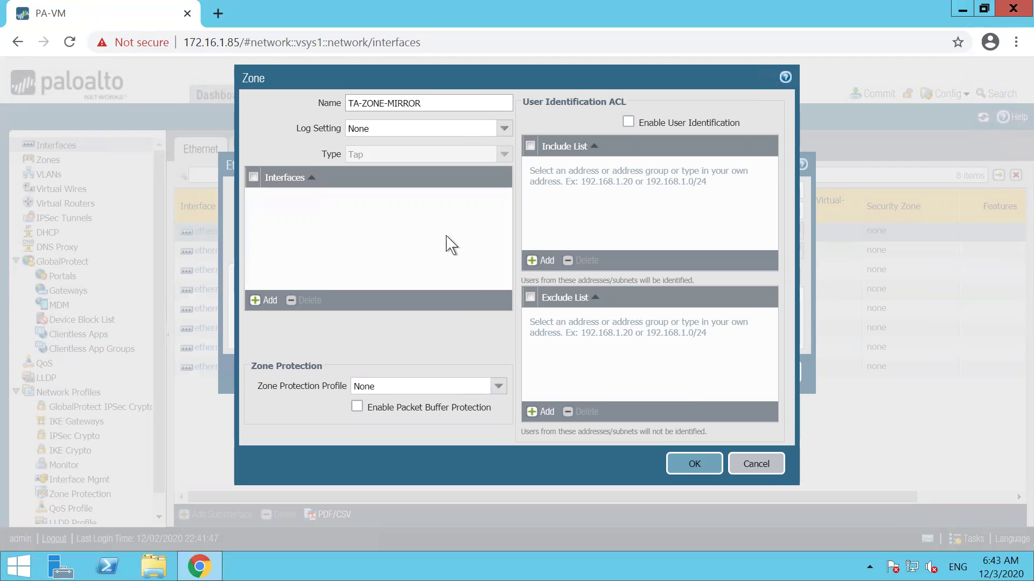
left_click(689, 462)
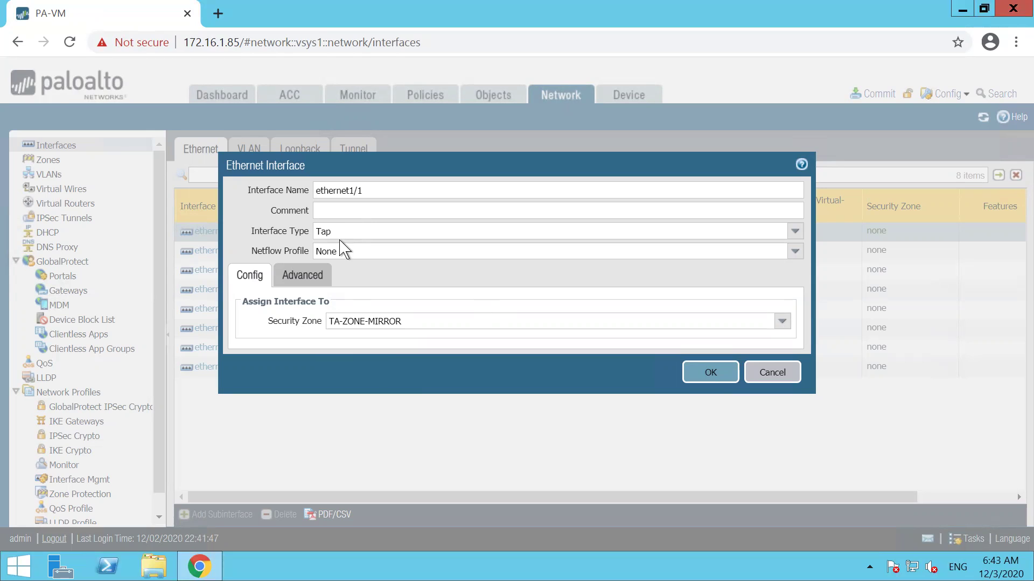
left_click(328, 229)
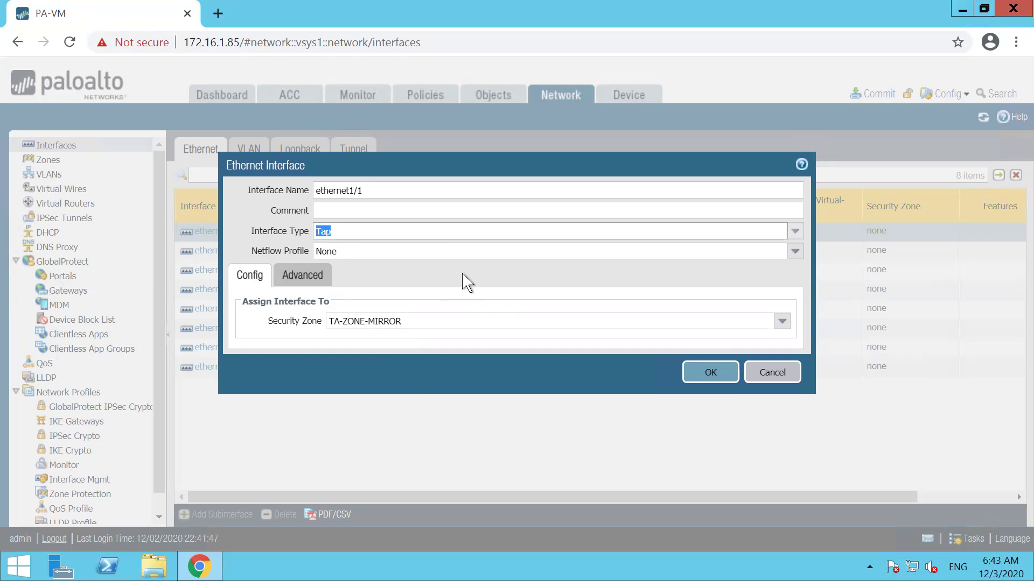
left_click(710, 373)
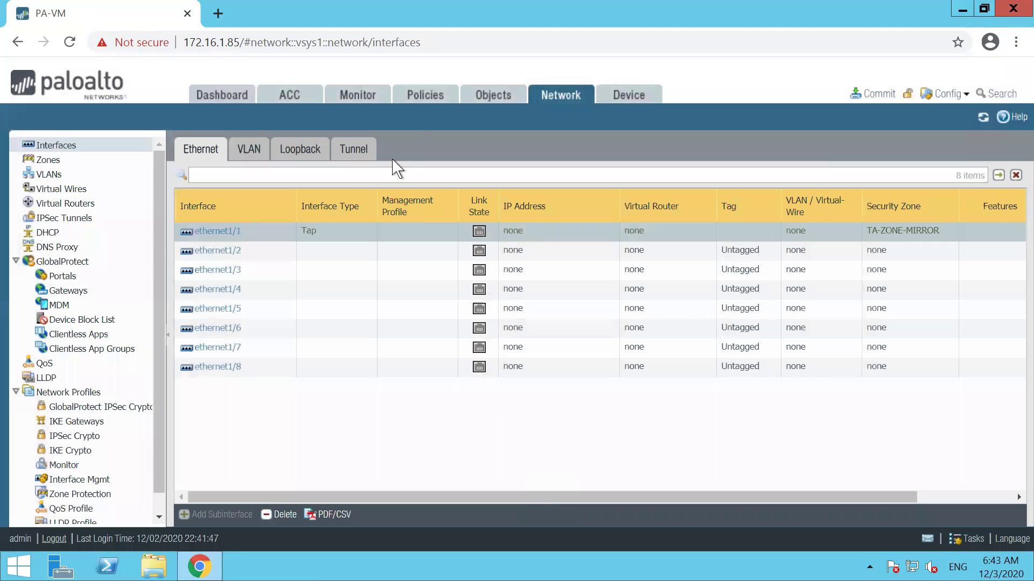
Add a security policy rule named INTRA-ZONE-POLICY-TAP-MODE with the rule type intrazone
left_click(424, 98)
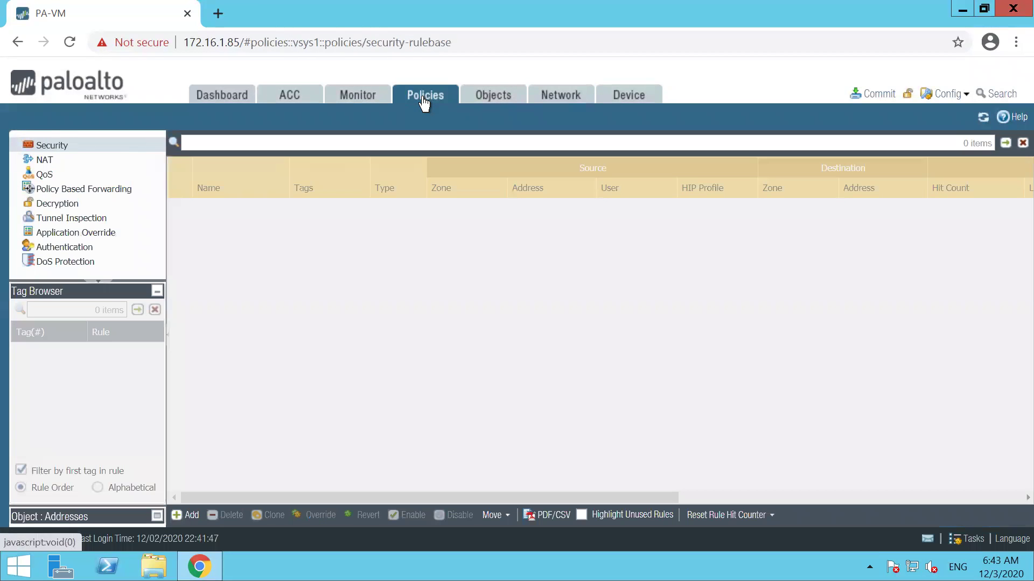
left_click(189, 515)
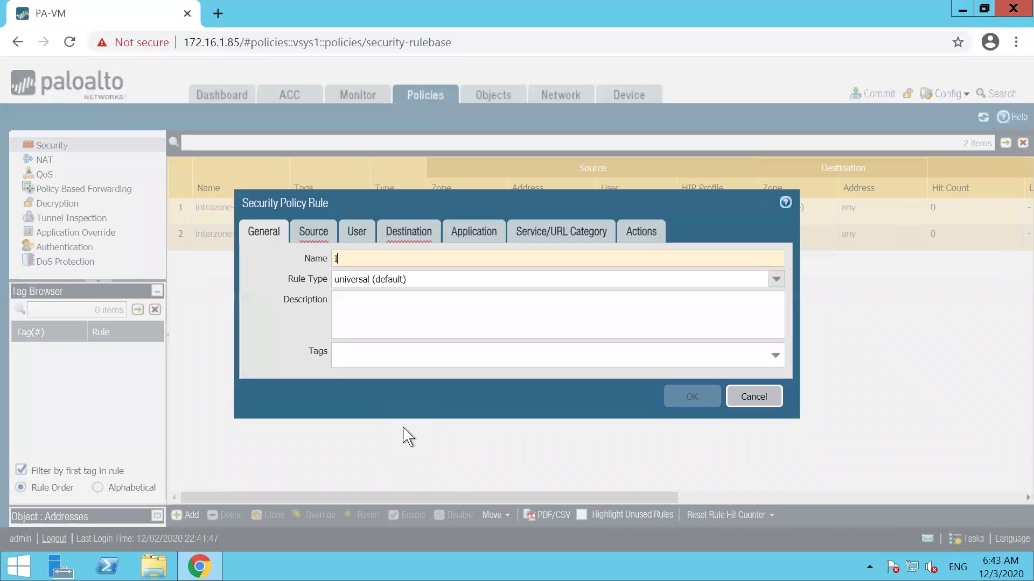
left_click(407, 436)
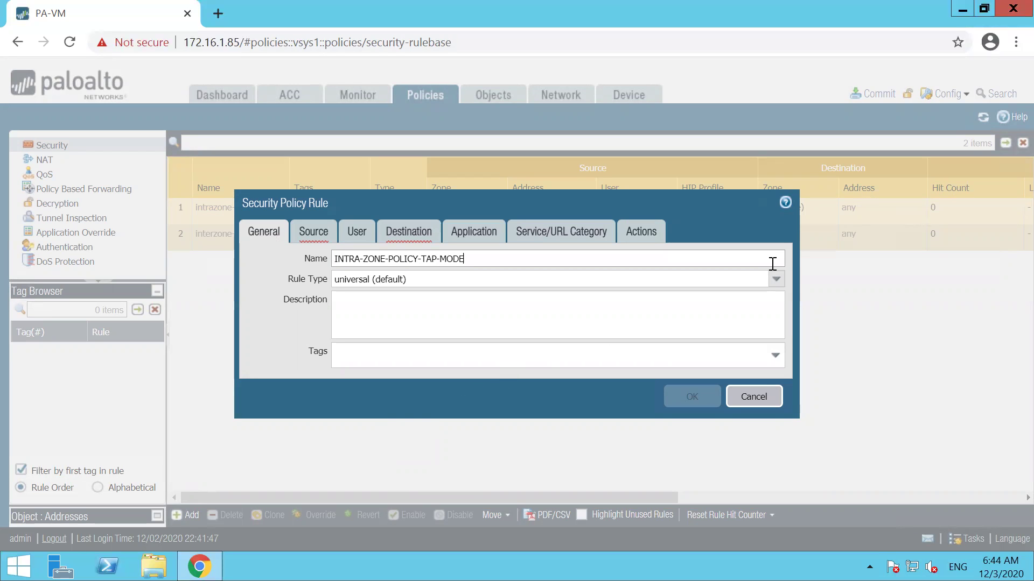
left_click(776, 279)
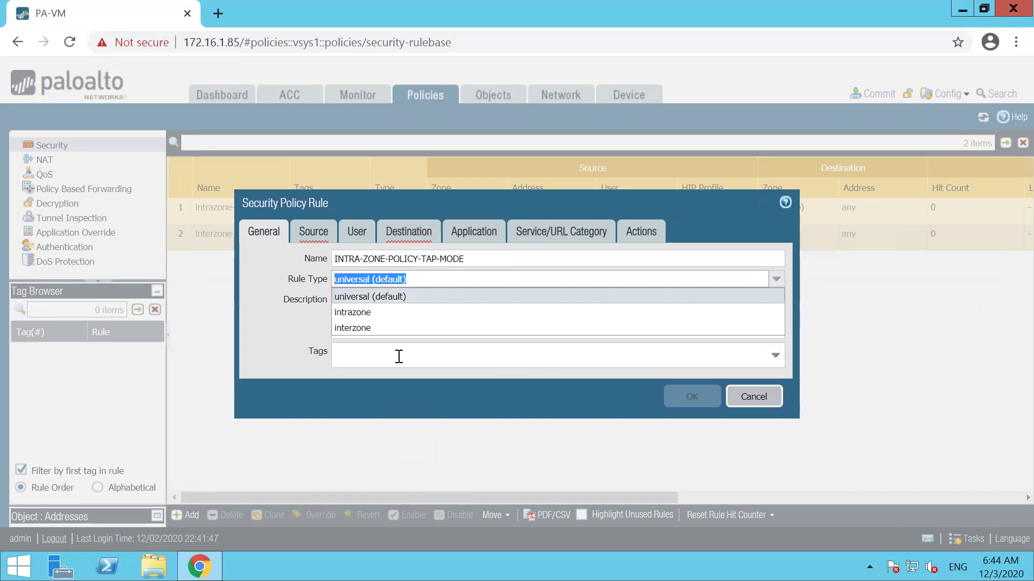
left_click(354, 312)
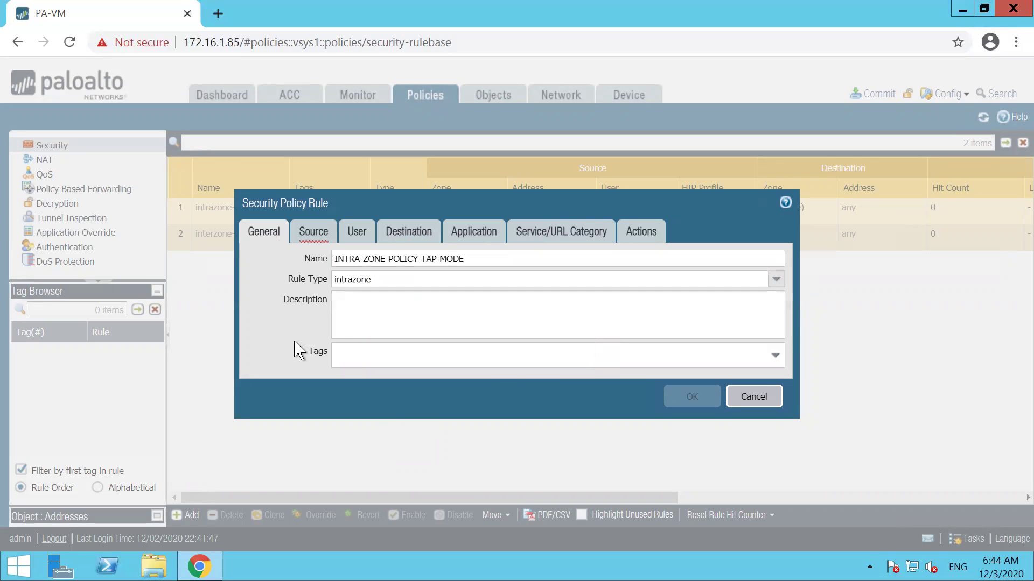
Examine the mirrored-traffic path from the Switch to PaloAlto's eth1/1 in the EVE topology and return to the firewall's web interface
mouse_move(985, 6)
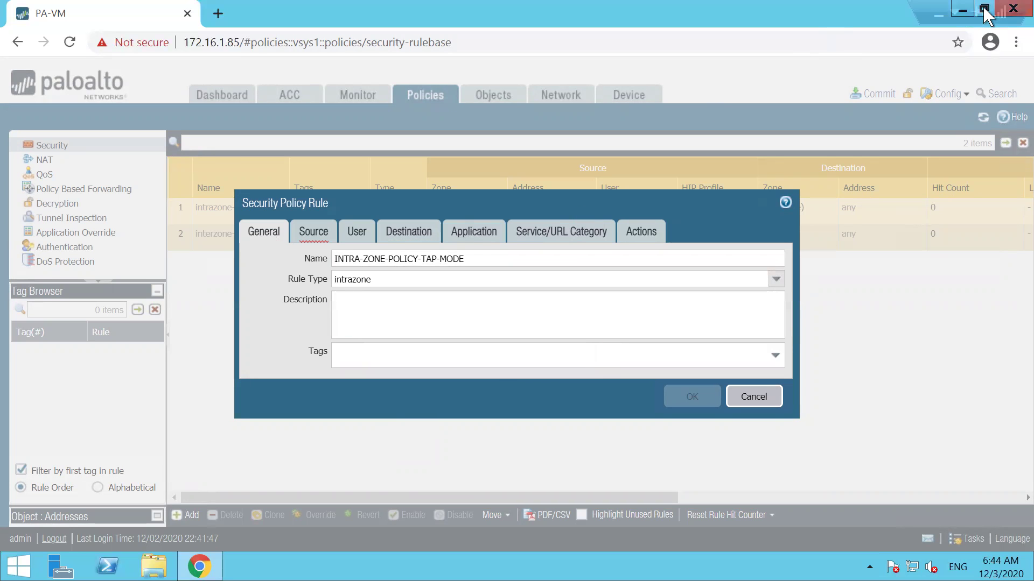
left_click(942, 12)
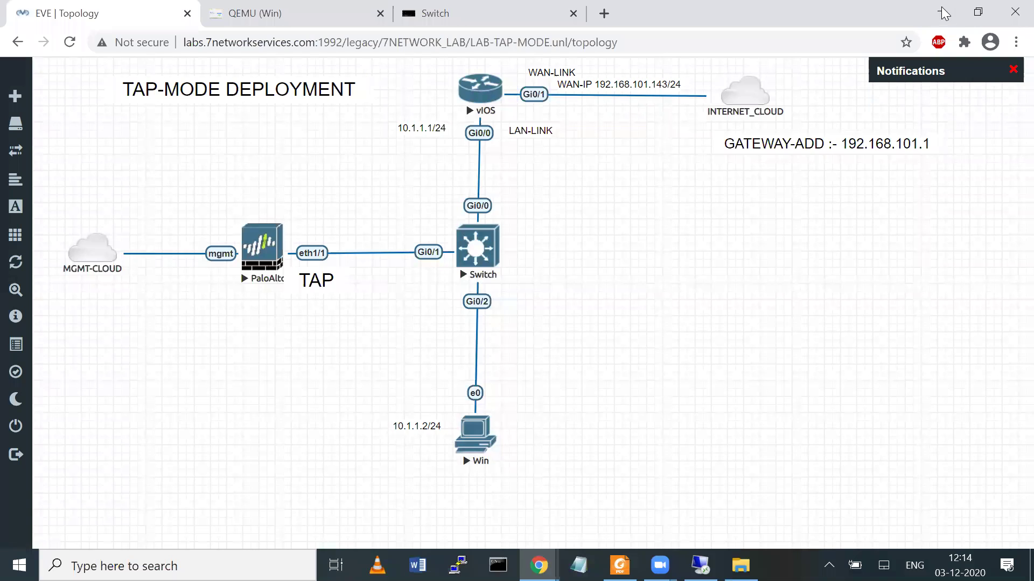
mouse_move(299, 228)
left_mouse_down()
mouse_move(292, 240)
mouse_move(304, 237)
left_mouse_up()
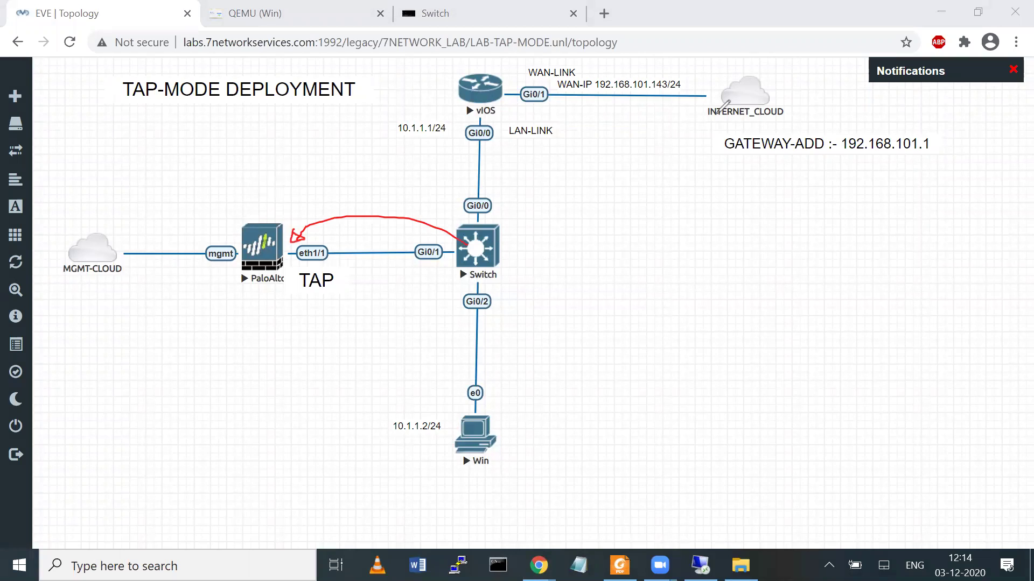
key("Escape")
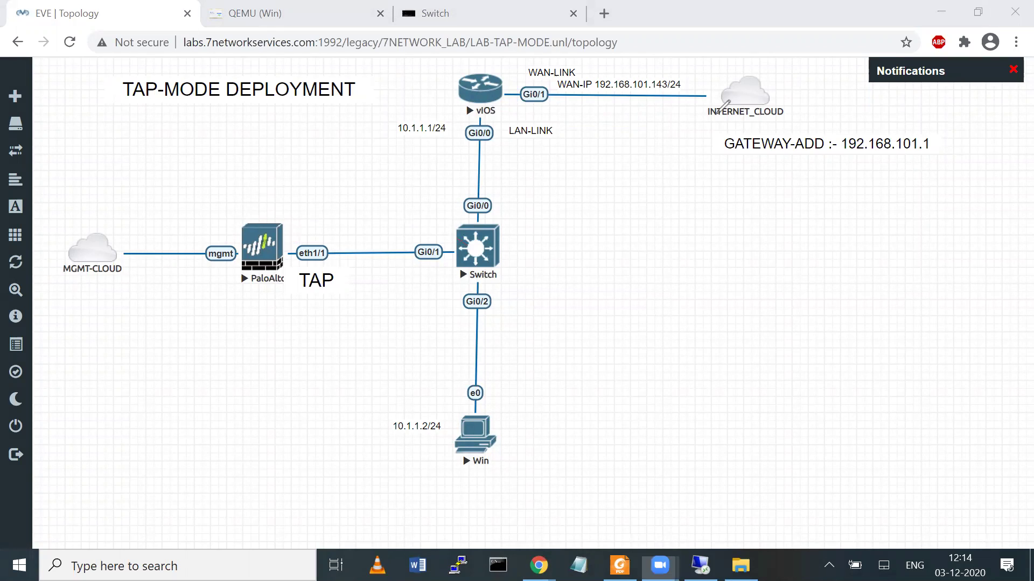
left_click(700, 565)
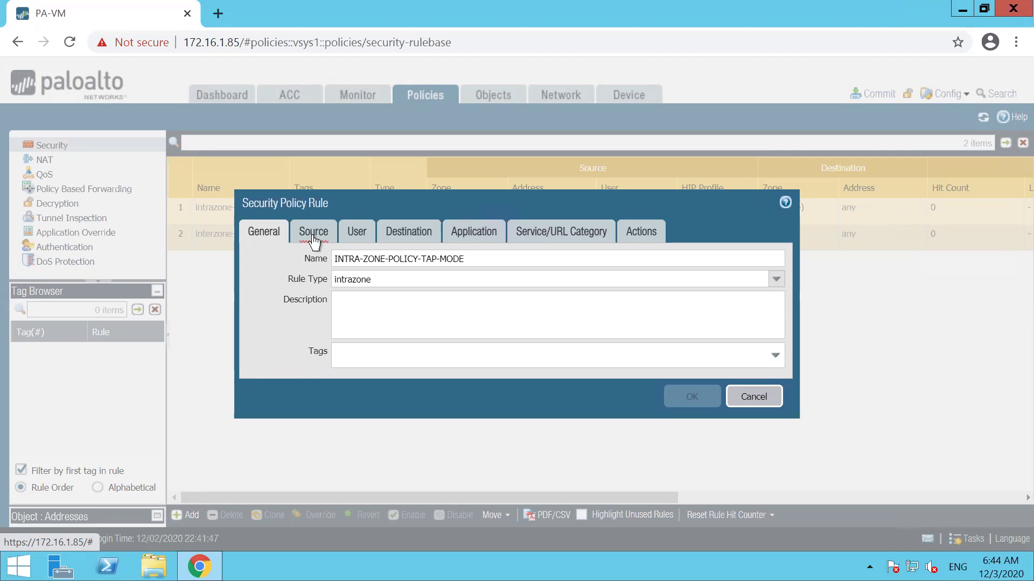
Add TA-ZONE-MIRROR as the source zone of the security policy rule
left_click(314, 242)
left_click(259, 434)
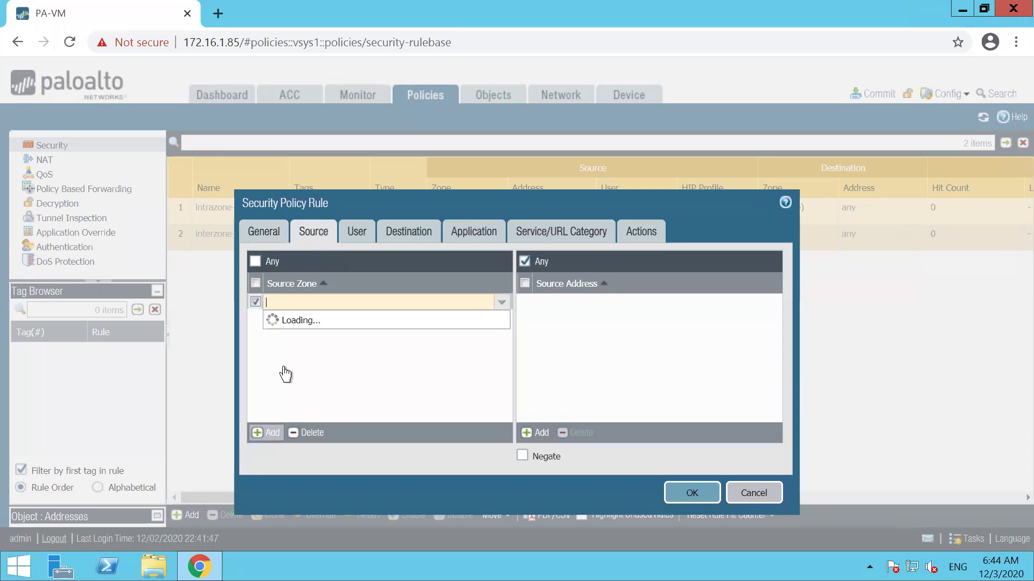
left_click(295, 320)
left_click(280, 343)
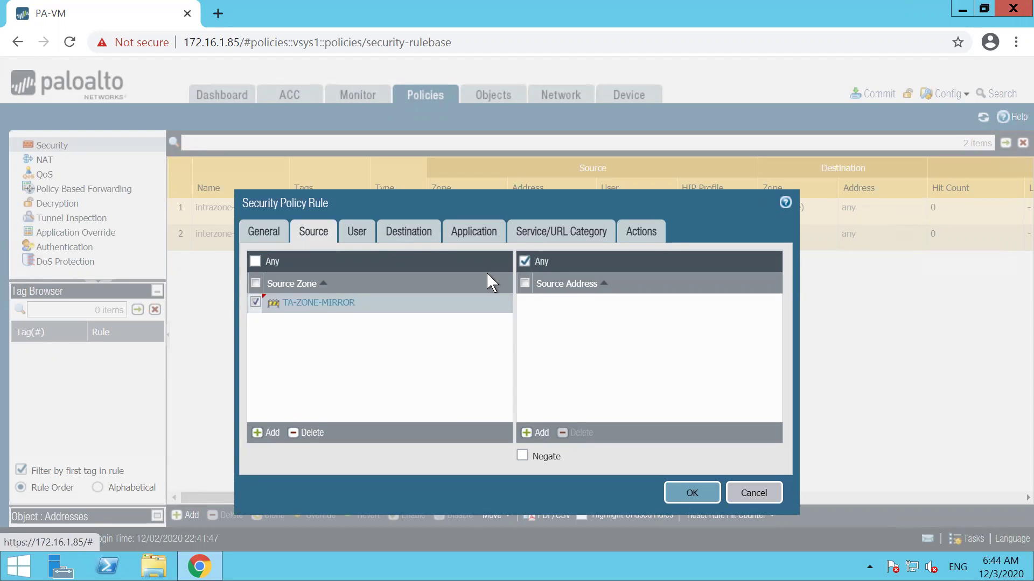
Review the rule's destination, application and service settings, enable Log at Session Start, and save the rule
left_click(406, 233)
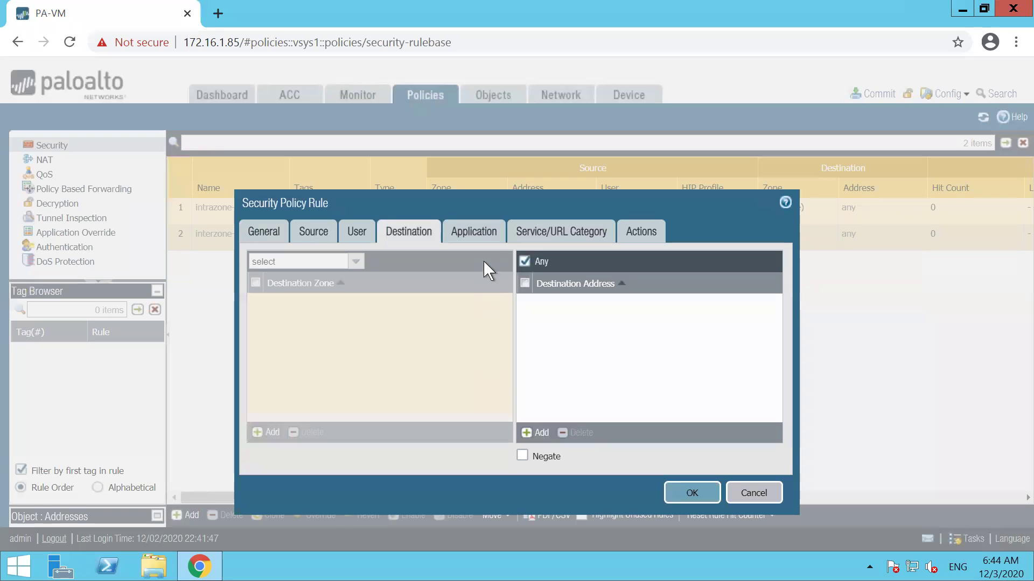
left_click(479, 237)
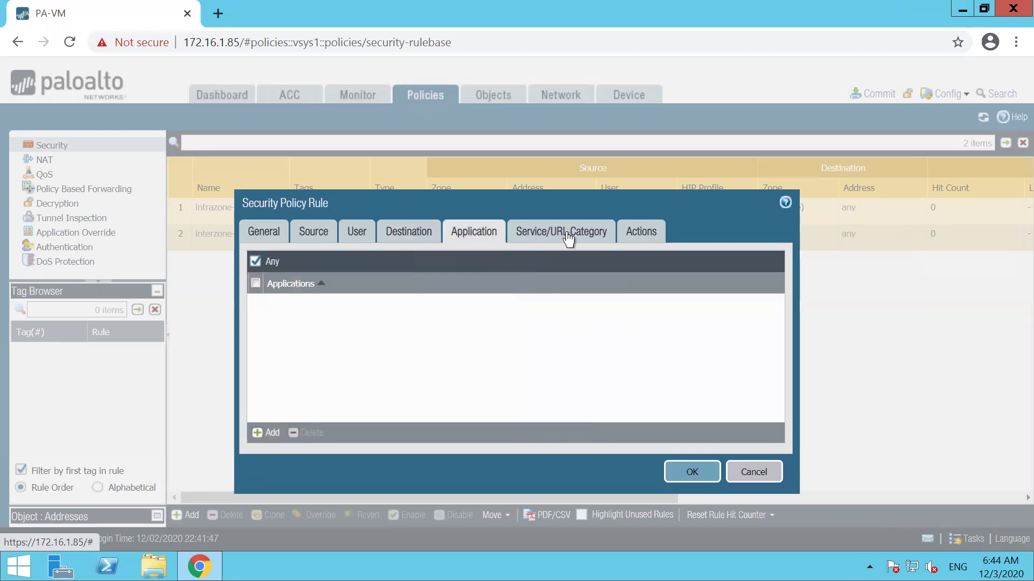
left_click(566, 235)
left_click(653, 241)
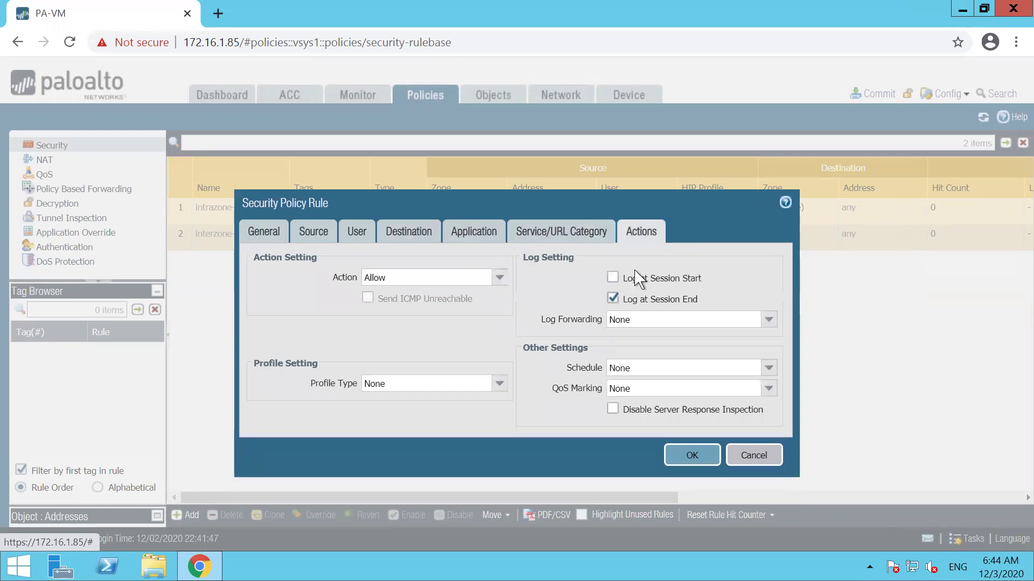
left_click(613, 277)
left_click(670, 455)
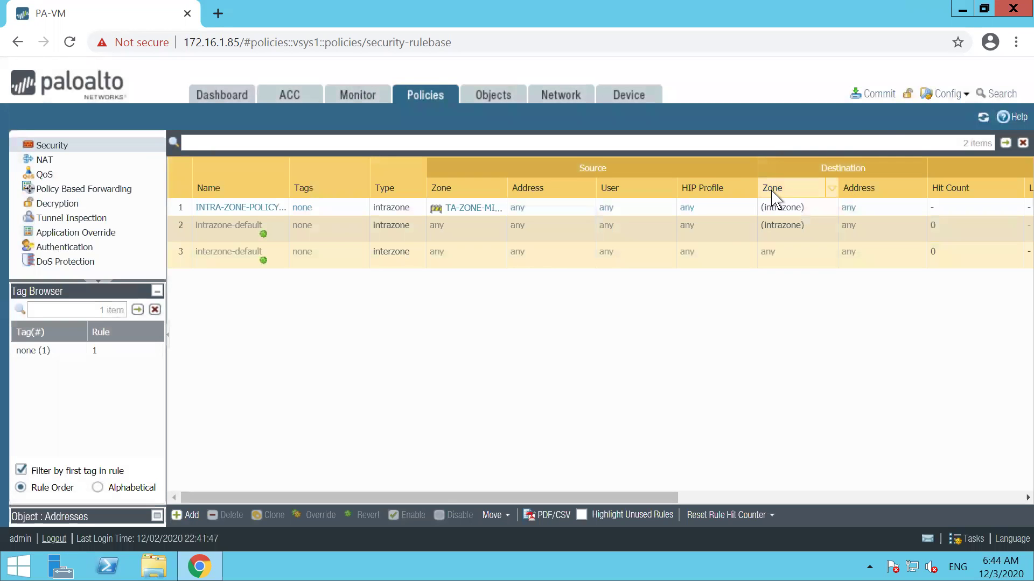
Reopen the INTRA-ZONE-POLICY-TAP-MODE rule and set its security profile type to Profiles
left_click(227, 210)
left_click_drag(520, 202, 534, 168)
left_click(649, 200)
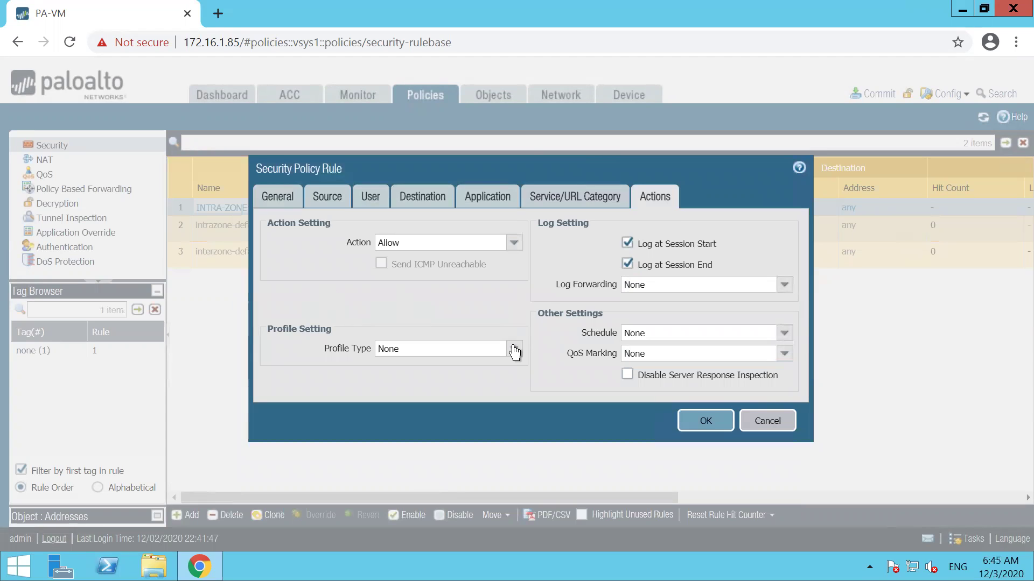
left_click(514, 242)
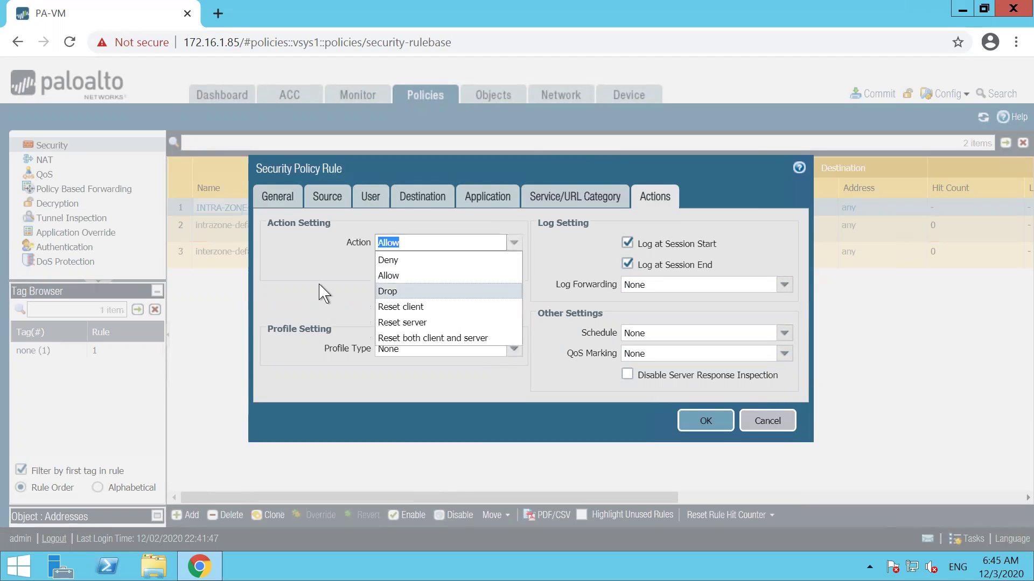
left_click(321, 294)
left_click(514, 349)
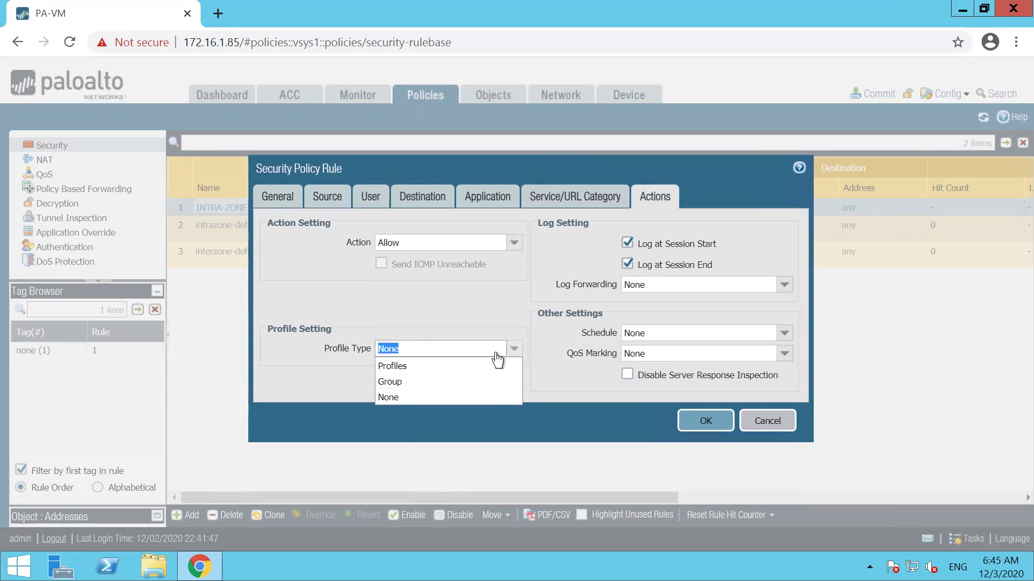
left_click(415, 371)
Set the rule's Antivirus and Vulnerability Protection profiles to default and its Anti-Spyware profile to strict
left_click(513, 329)
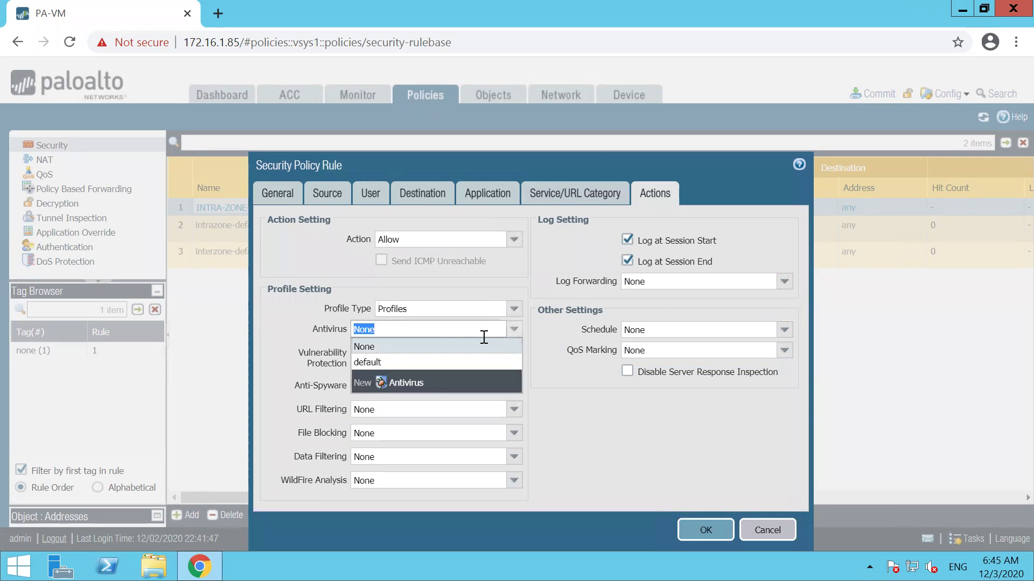
left_click(375, 362)
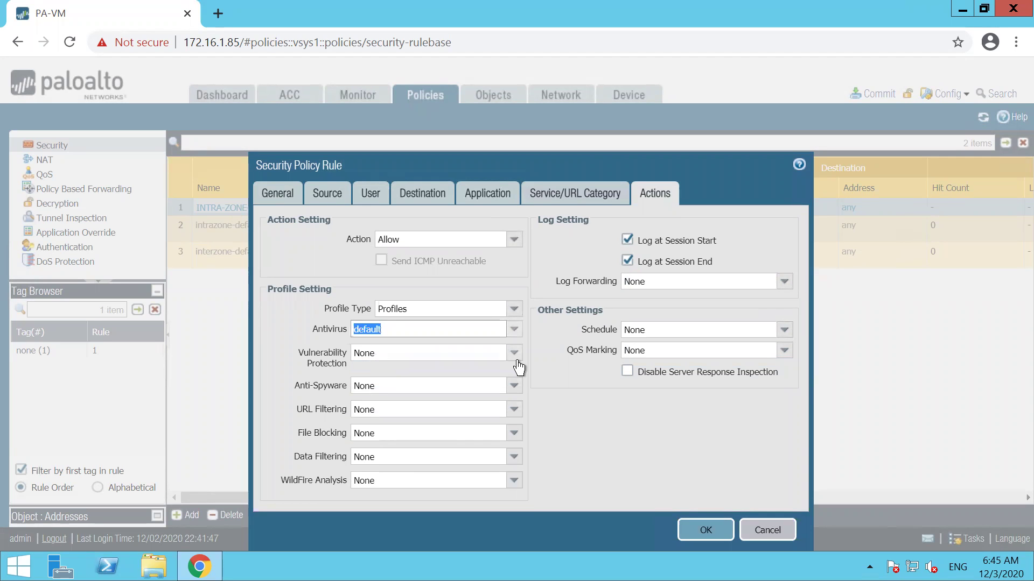
left_click(513, 354)
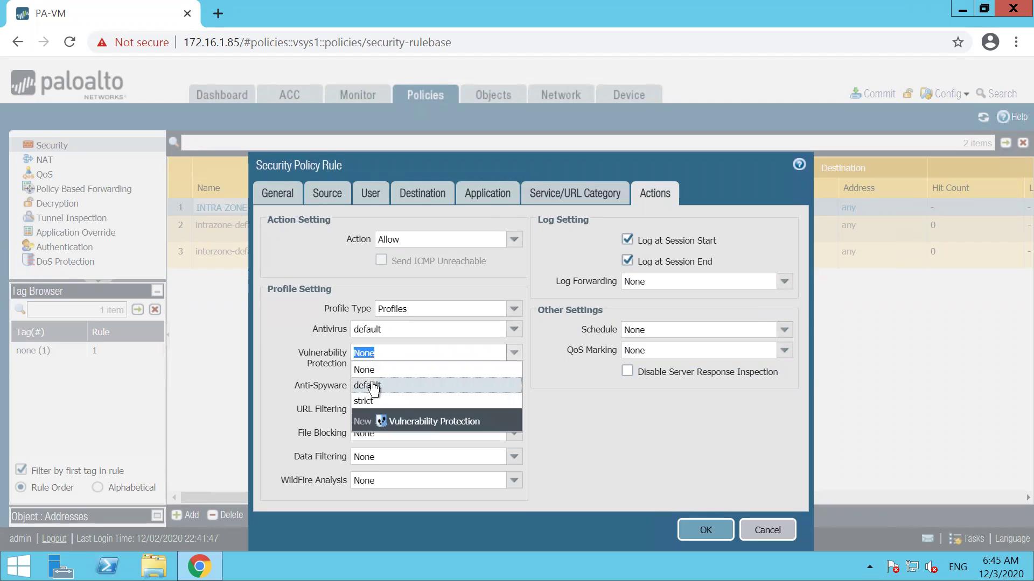
left_click(374, 387)
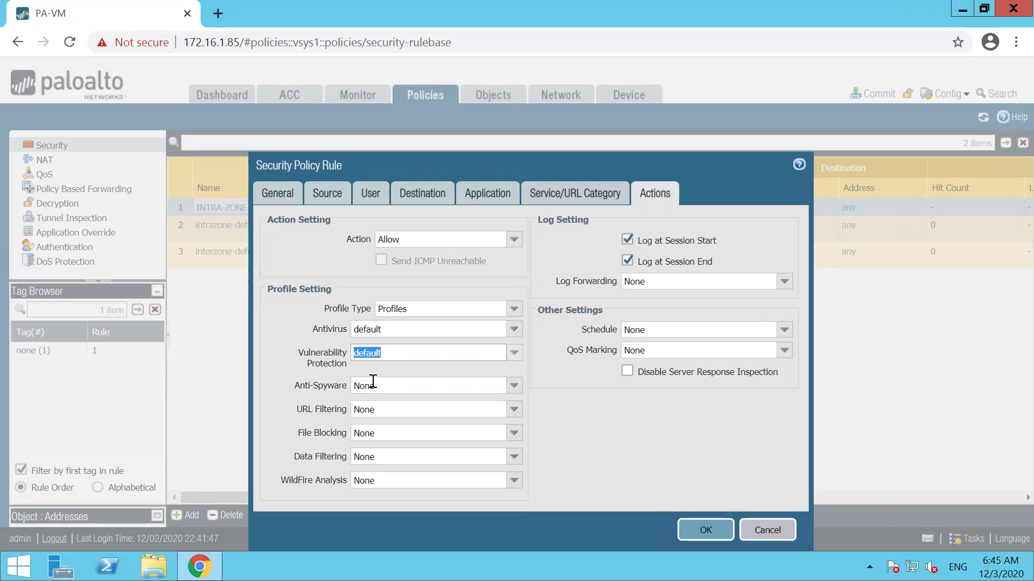
left_click(512, 389)
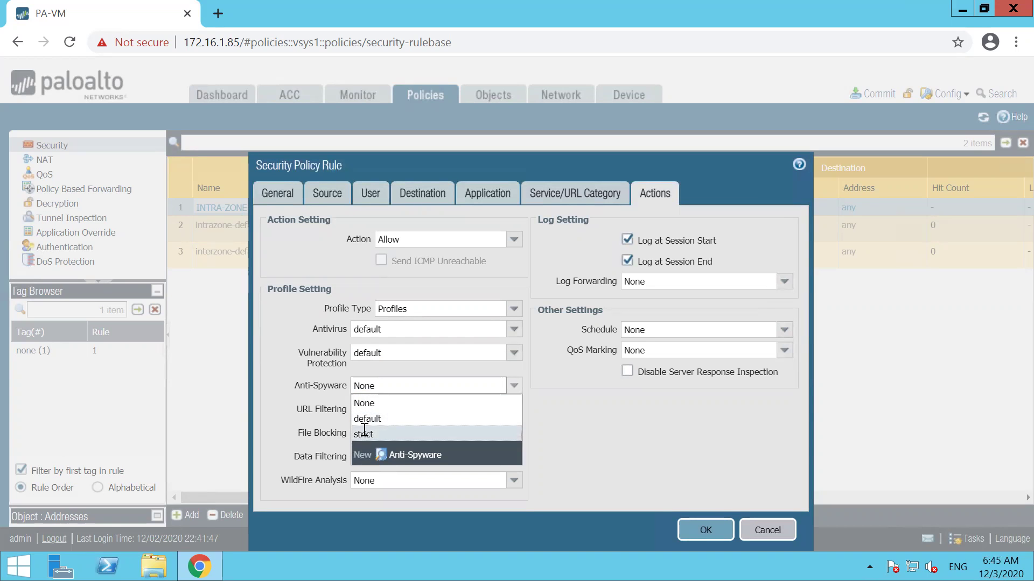
left_click(363, 434)
Set the rule's URL Filtering profile to default and its File Blocking profile to strict file blocking
left_click(514, 412)
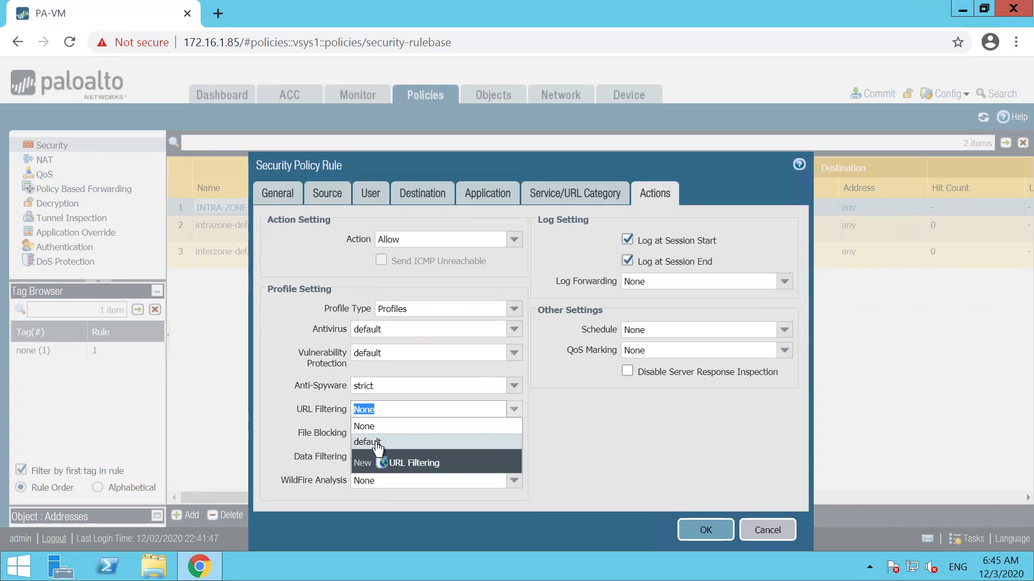
left_click(377, 443)
left_click(514, 433)
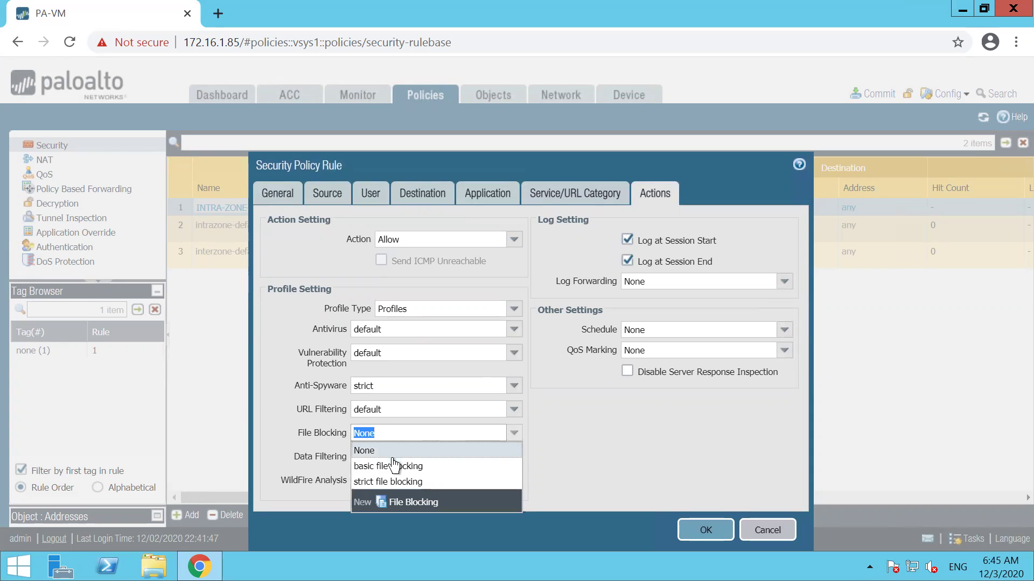
left_click(387, 482)
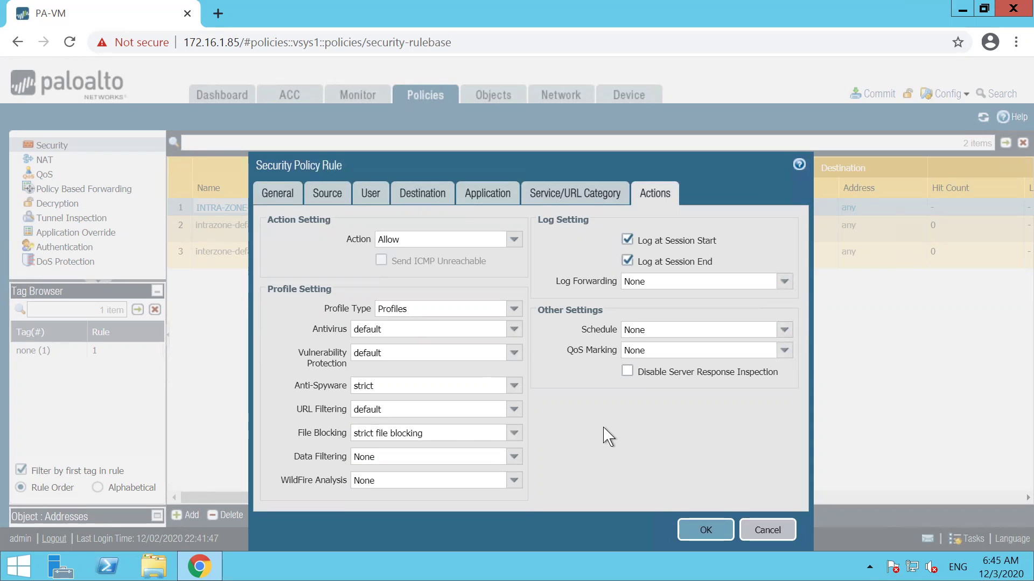
Set the rule's WildFire Analysis profile to default and save the security policy rule
left_click(514, 457)
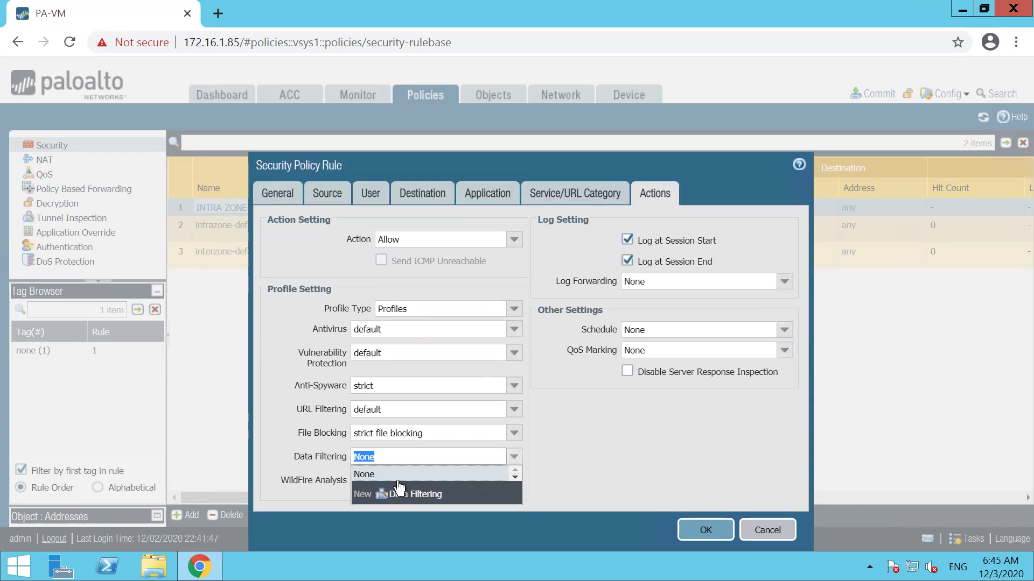
left_click(624, 459)
left_click(514, 480)
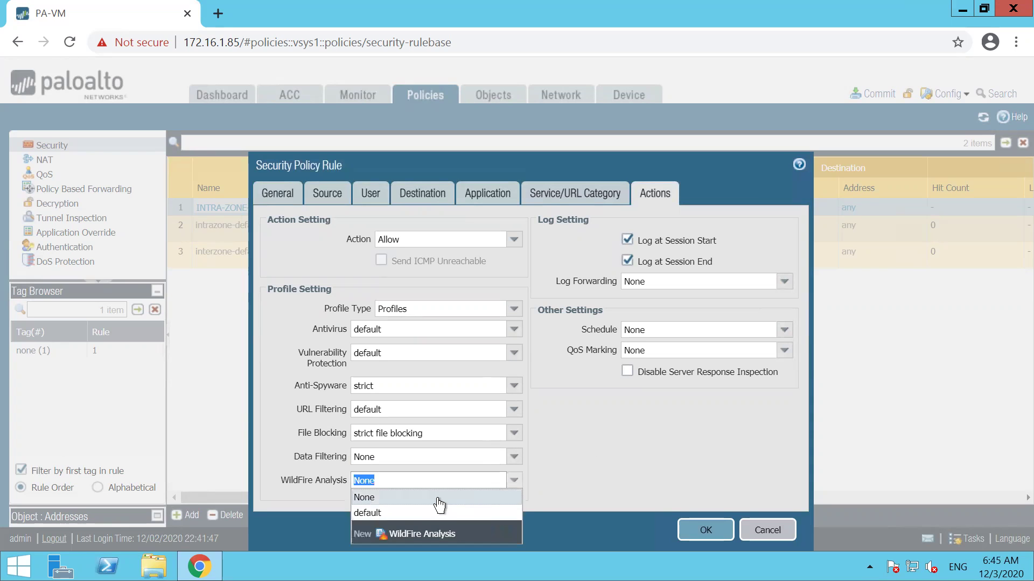
left_click(394, 516)
left_click(717, 532)
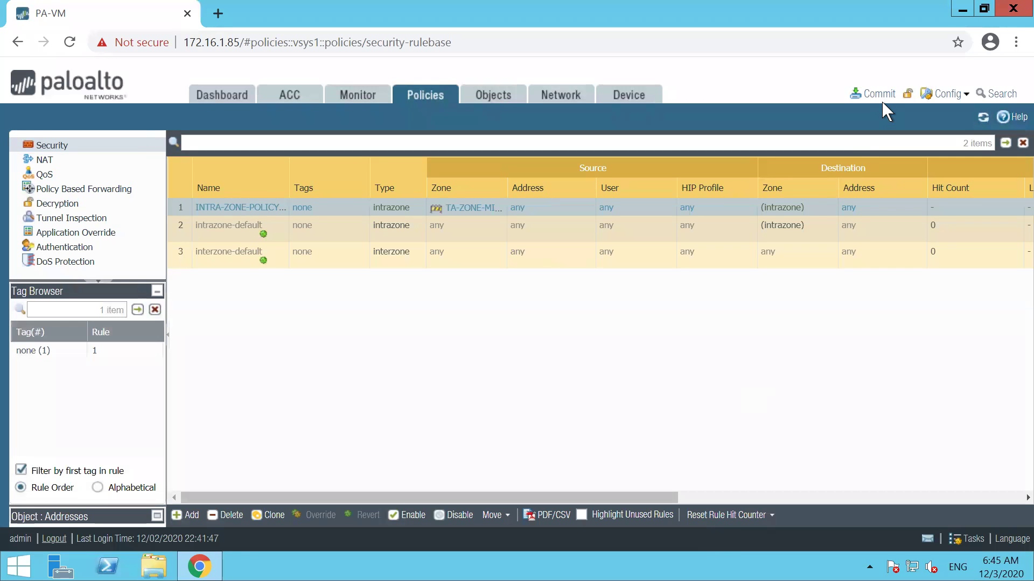
Commit all configuration changes on the firewall and close the commit status dialog
left_click(883, 101)
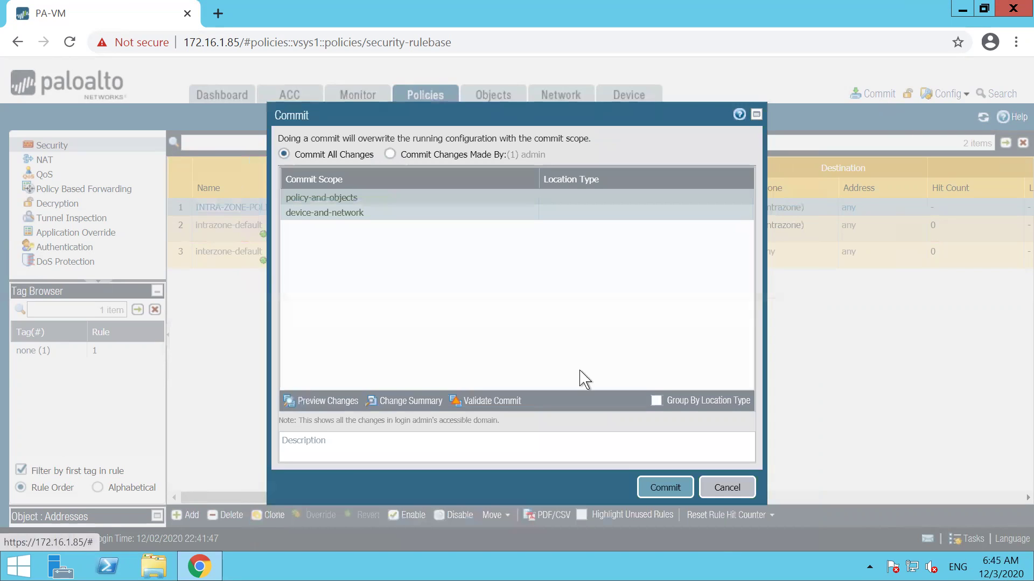
left_click(662, 488)
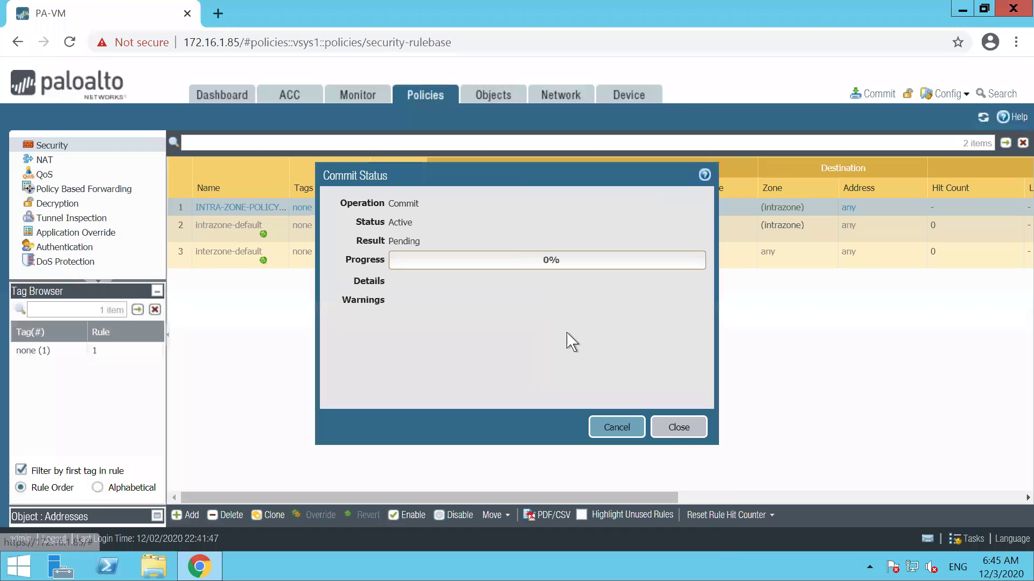
left_click(684, 429)
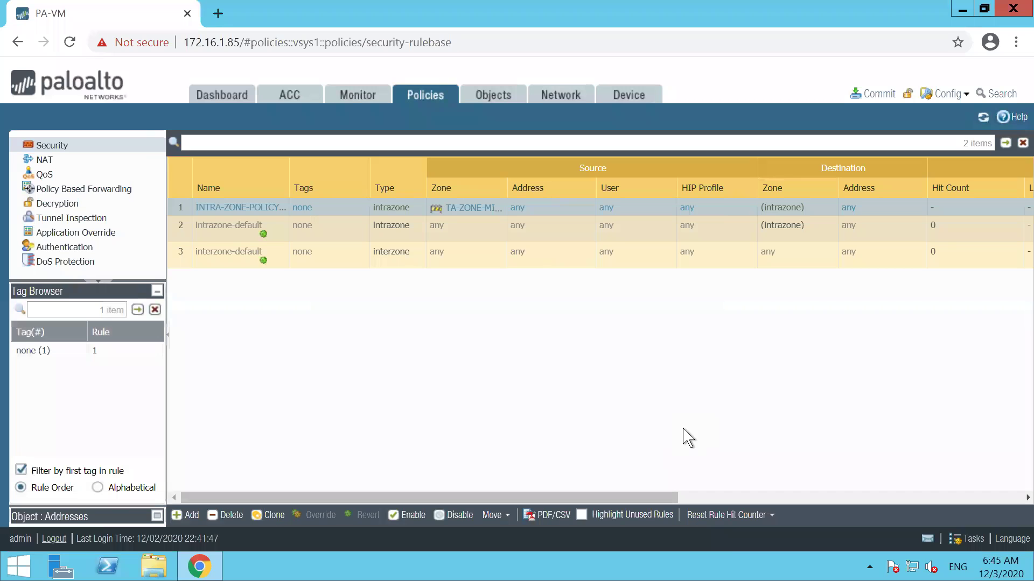
Switch to the EVE topology and examine PaloAlto's eth1/1 TAP connection and its management link
mouse_move(960, 7)
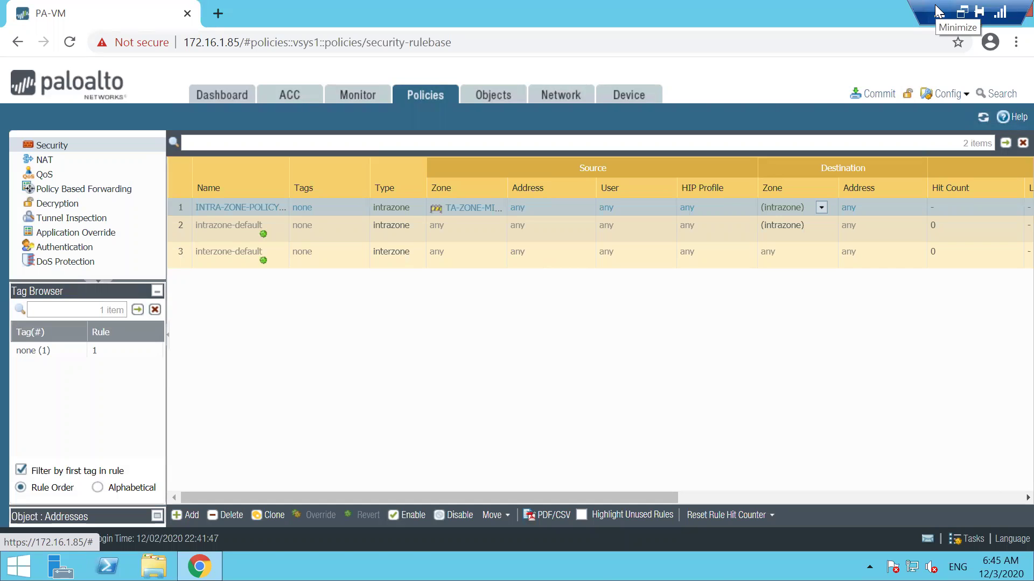
left_click(939, 11)
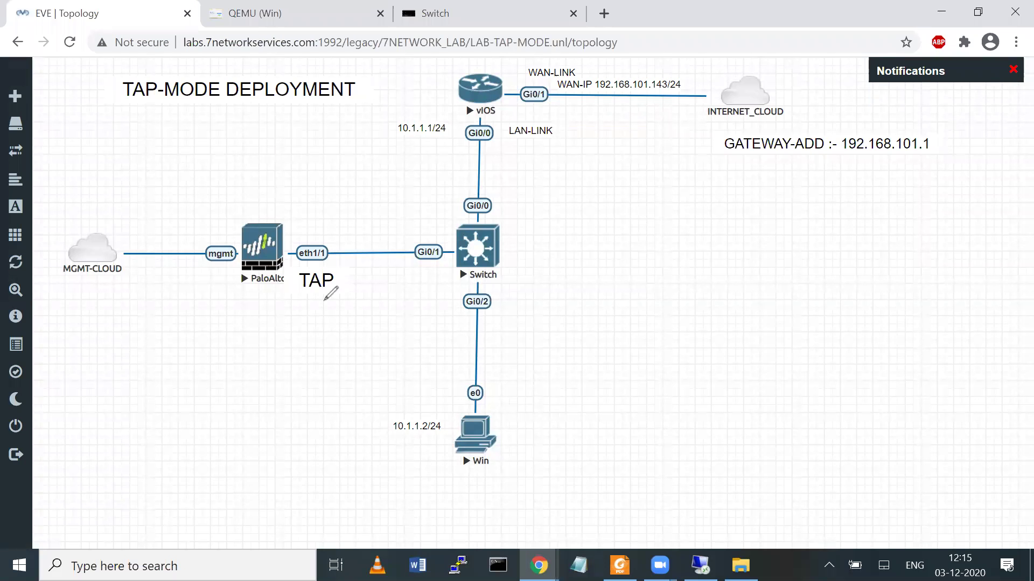
left_click_drag(324, 300, 361, 303)
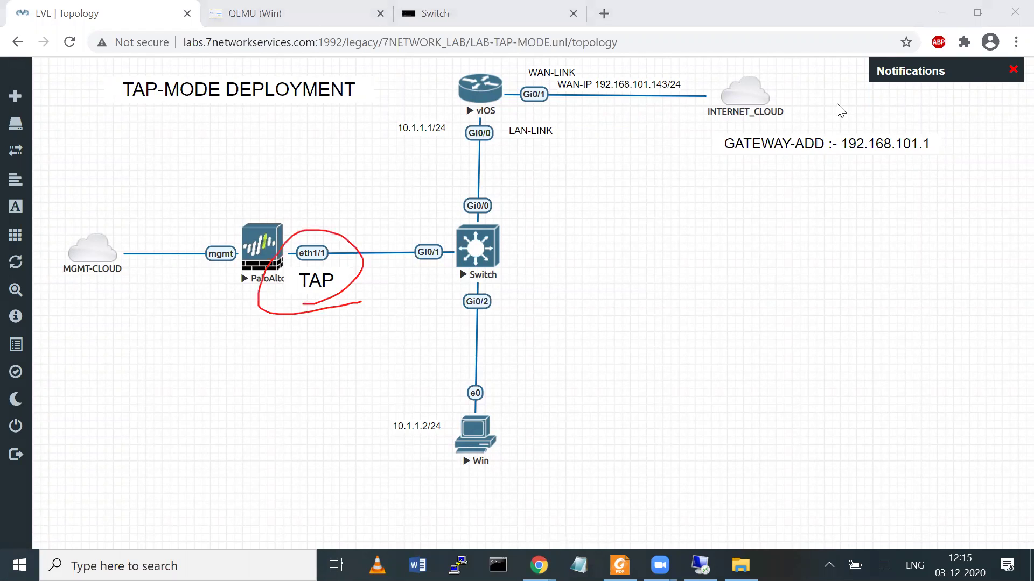
key("Escape")
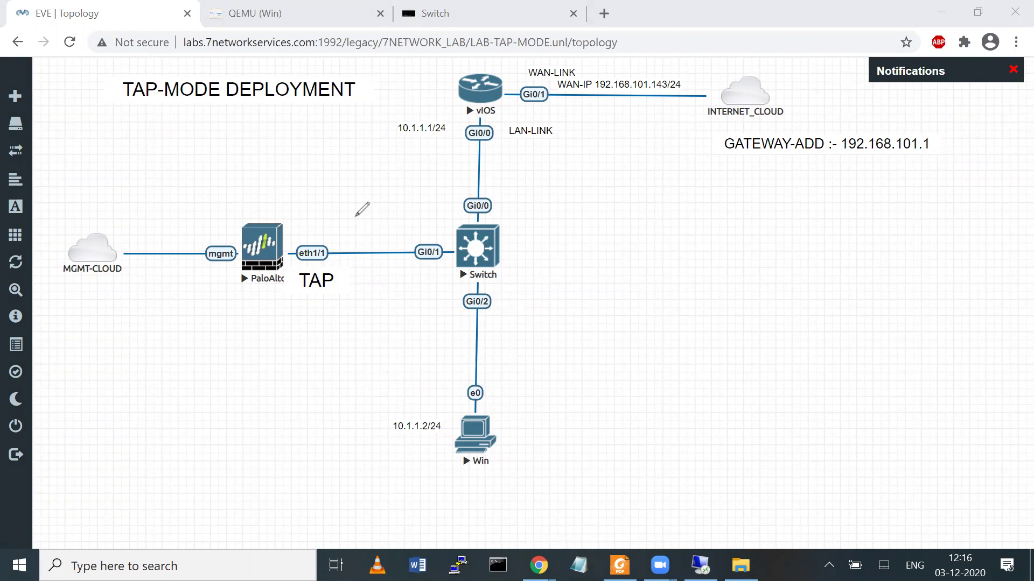
mouse_move(298, 276)
left_mouse_down()
mouse_move(337, 220)
mouse_move(331, 285)
left_mouse_up()
mouse_move(245, 422)
left_mouse_down()
mouse_move(253, 410)
mouse_move(249, 428)
left_mouse_up()
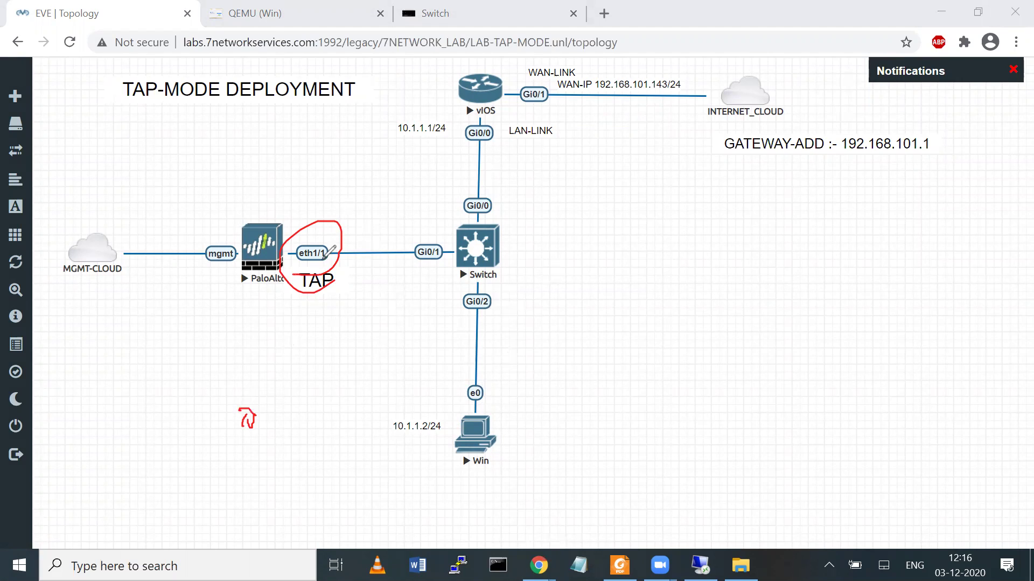
left_click_drag(305, 225, 311, 222)
mouse_move(290, 275)
left_mouse_down()
mouse_move(451, 126)
mouse_move(668, 204)
mouse_move(647, 210)
left_mouse_up()
left_click_drag(661, 287, 804, 448)
mouse_move(678, 287)
left_mouse_down()
mouse_move(689, 263)
mouse_move(696, 273)
left_mouse_up()
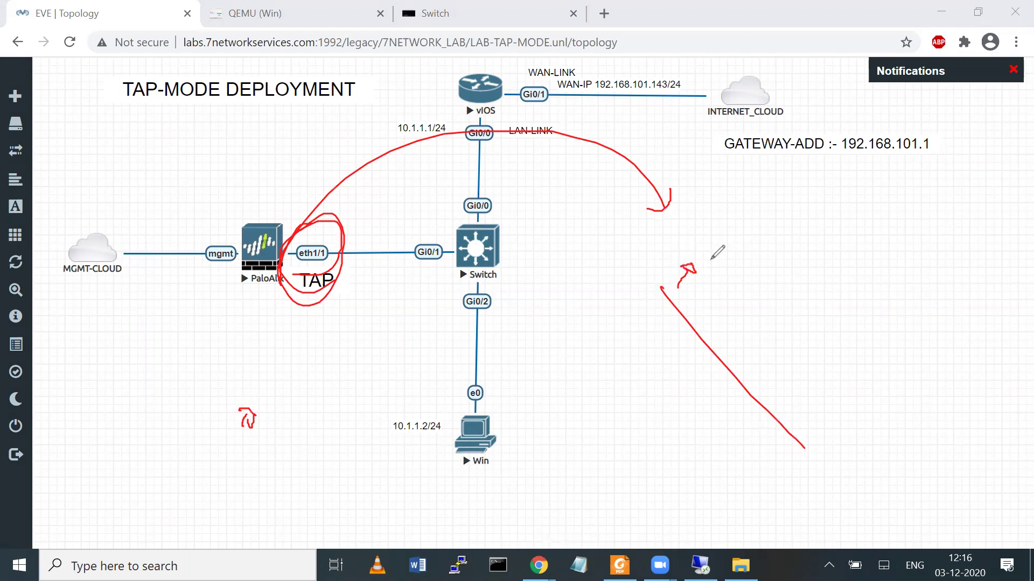
left_click_drag(695, 317, 707, 307)
left_click_drag(125, 184, 263, 155)
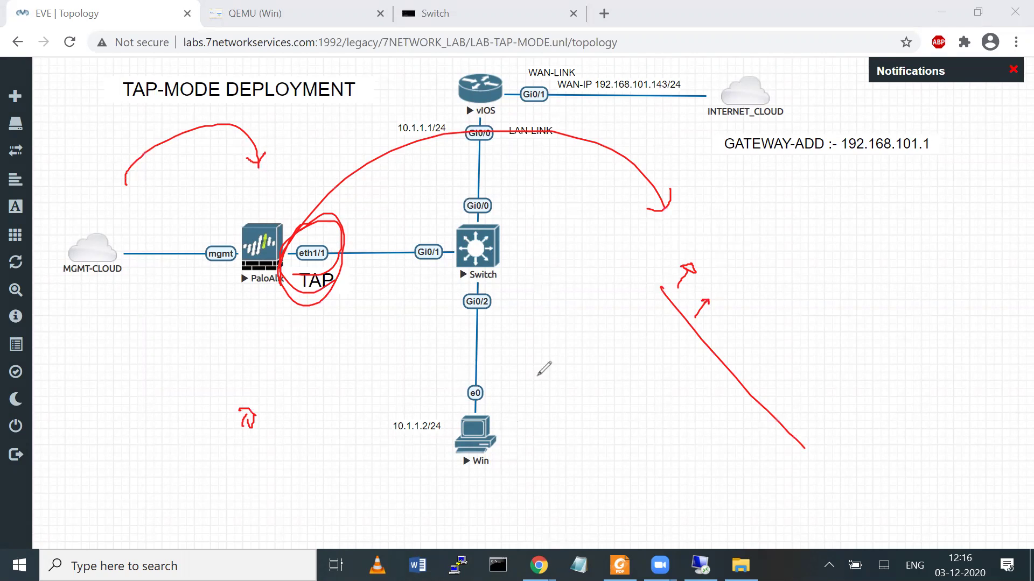
mouse_move(139, 367)
left_mouse_down()
mouse_move(130, 382)
mouse_move(141, 370)
left_mouse_up()
key("e")
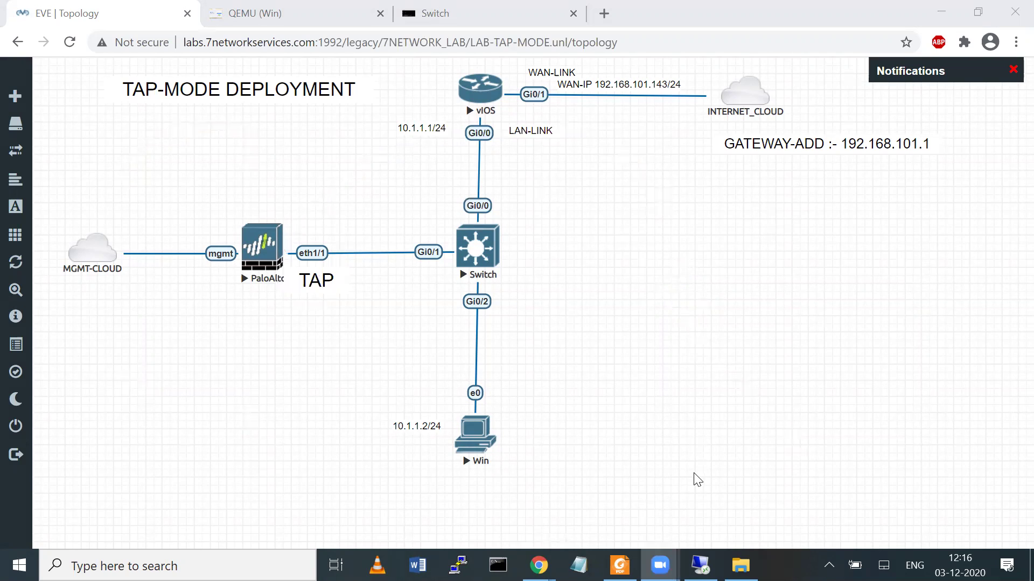
Return to the firewall's web interface and view the session browser in the monitoring section
mouse_move(700, 565)
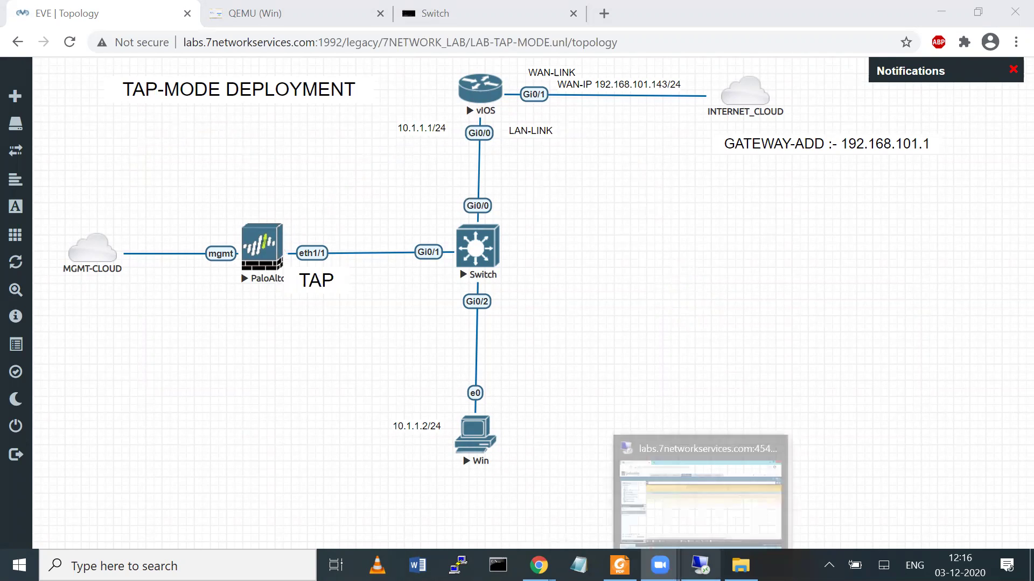
left_click(630, 493)
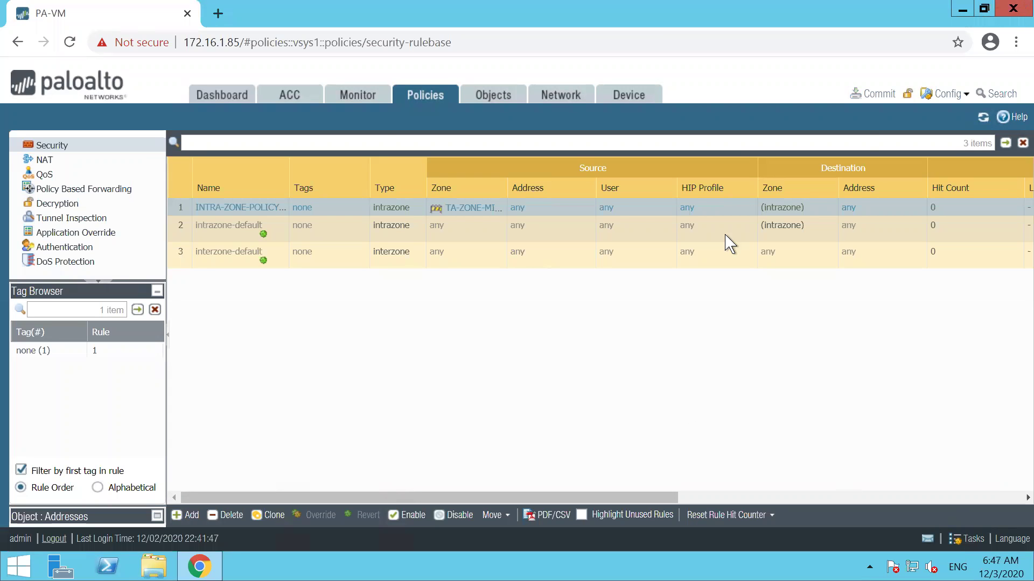
left_click(348, 102)
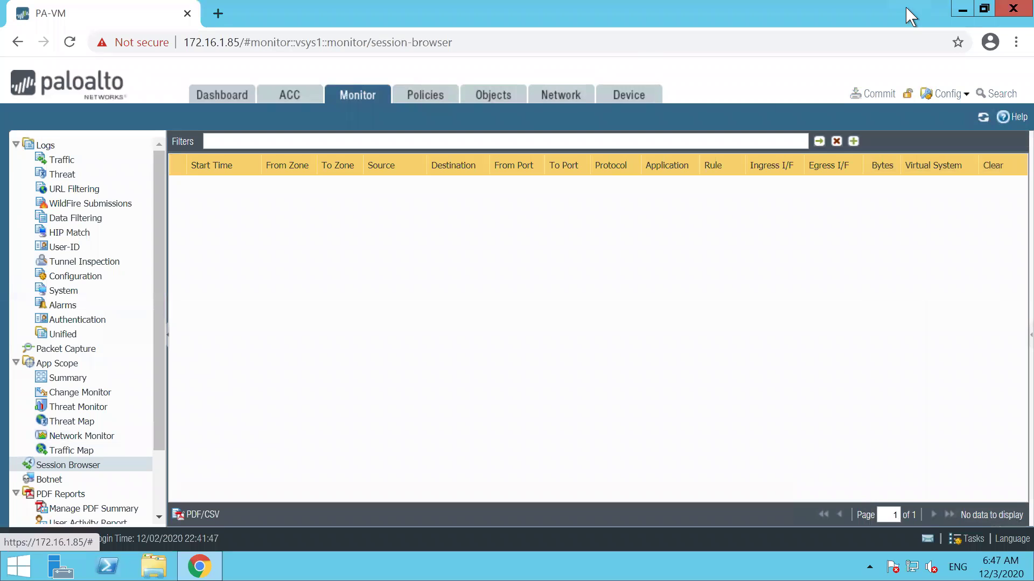
Switch to the Win machine's console from the EVE topology and open a new browser tab there
left_click(943, 12)
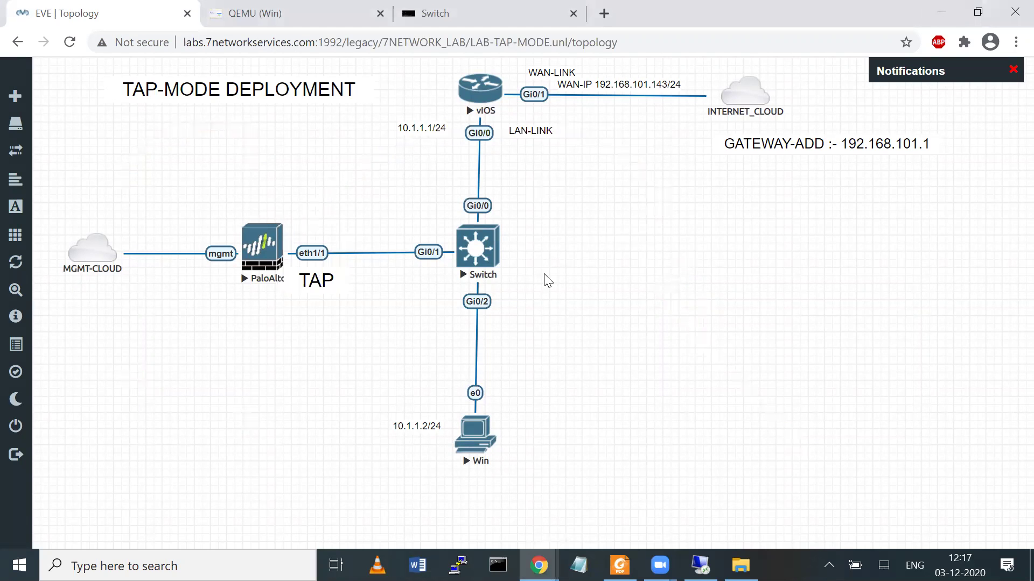
left_click(478, 431)
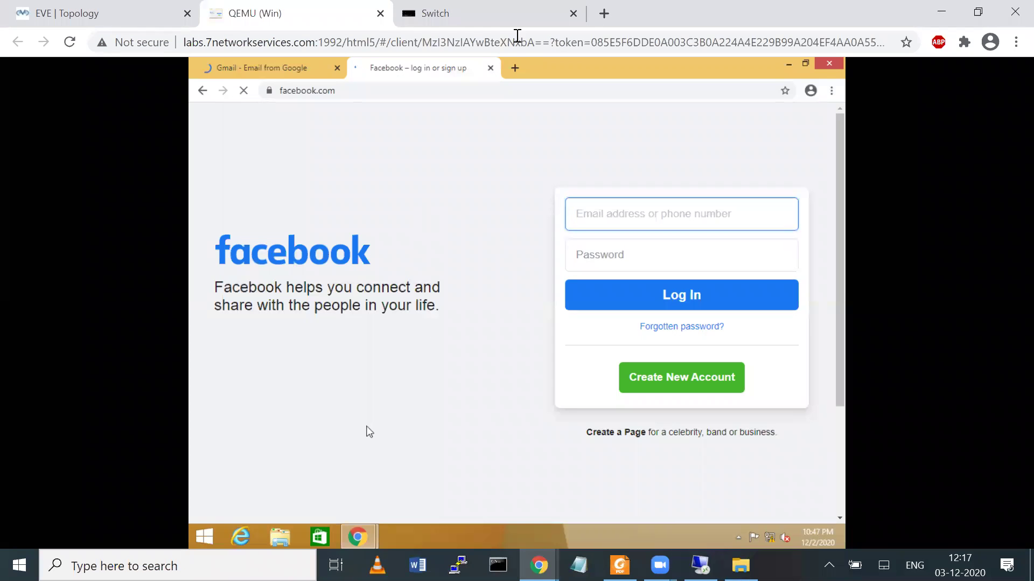
left_click(515, 68)
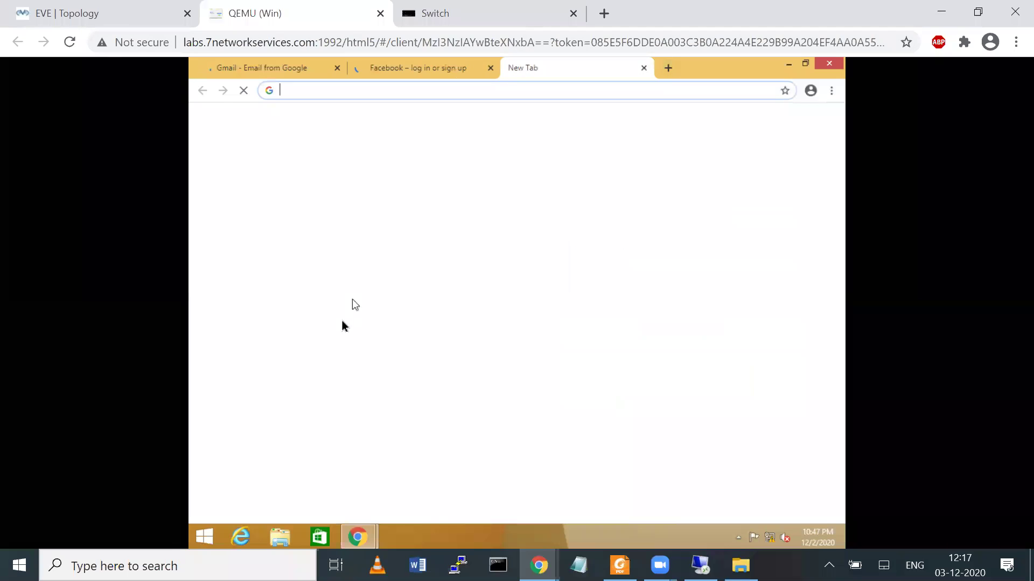
Open a command prompt on the Win machine, run a continuous ping to 4.2.2.2, and stop it
right_click(215, 537)
left_click(248, 490)
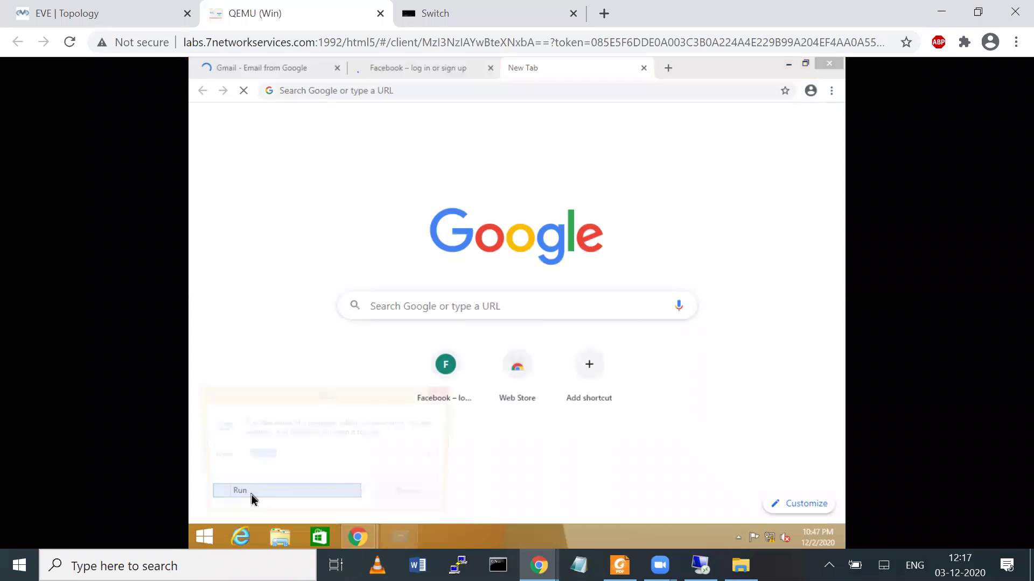
type("cmd")
key("Return")
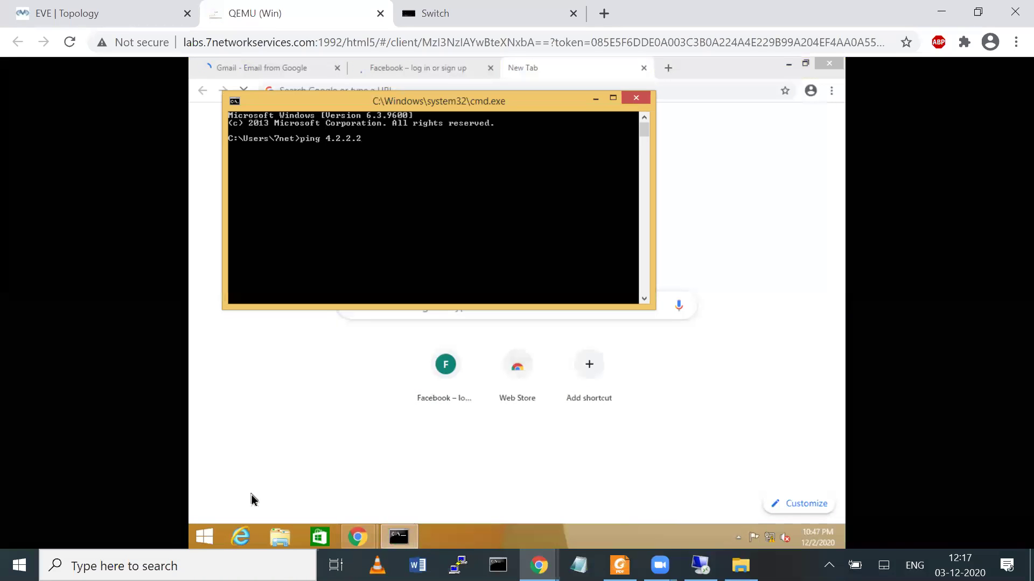
type("ping 4.2.2.2 -t")
key("Return")
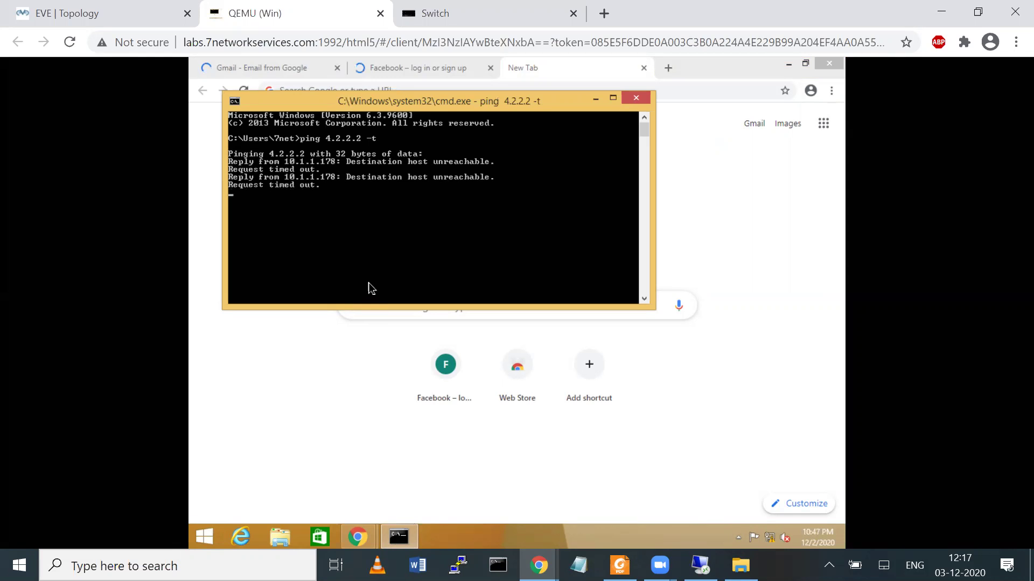
key("ctrl+c")
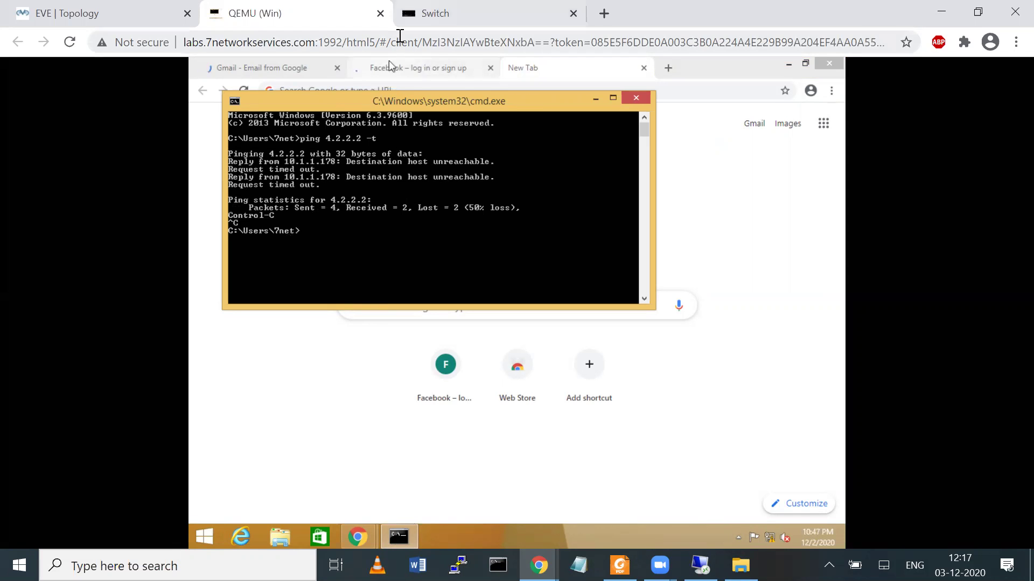
Go to the Switch console and try to list the interface summary with "sh int ip bri"
left_click(409, 14)
key("Return")
key("Return")
key("Return")
key("Return")
key("Return")
key("Return")
key("Return")
key("Return")
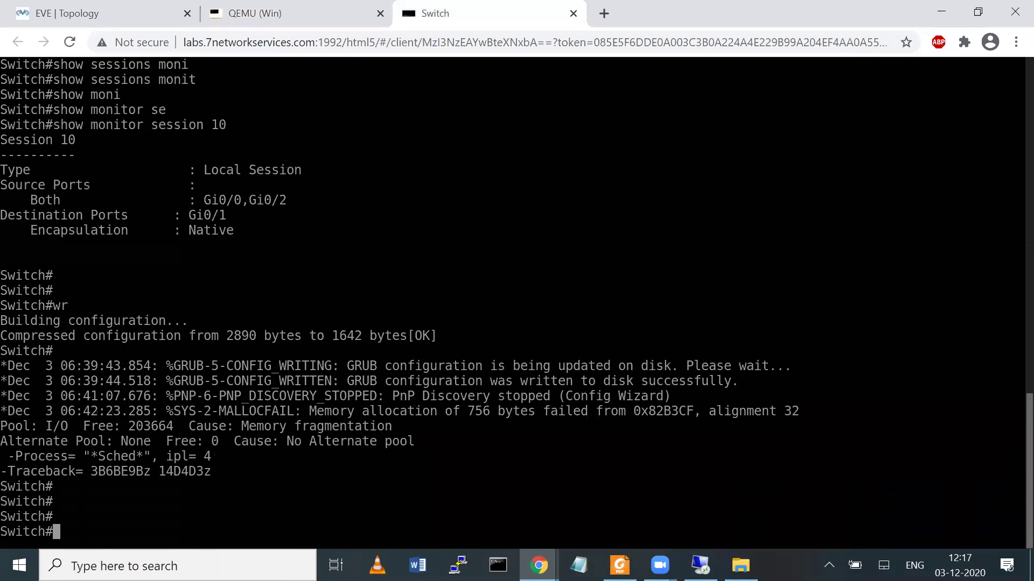
type("sh ")
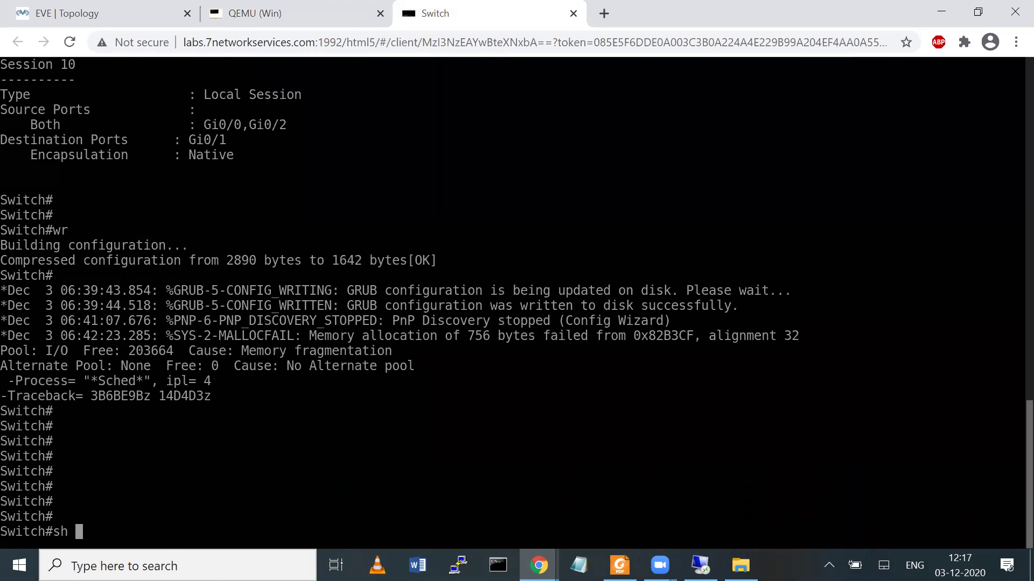
type("int ip bri")
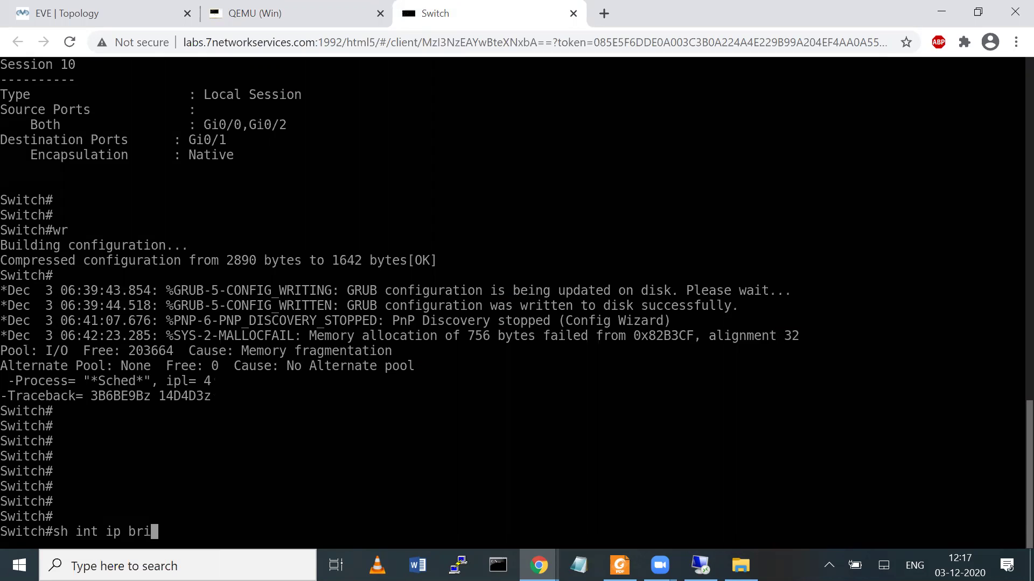
key("Tab")
key("Return")
type("sh ip")
key("BackSpace")
type("int bri")
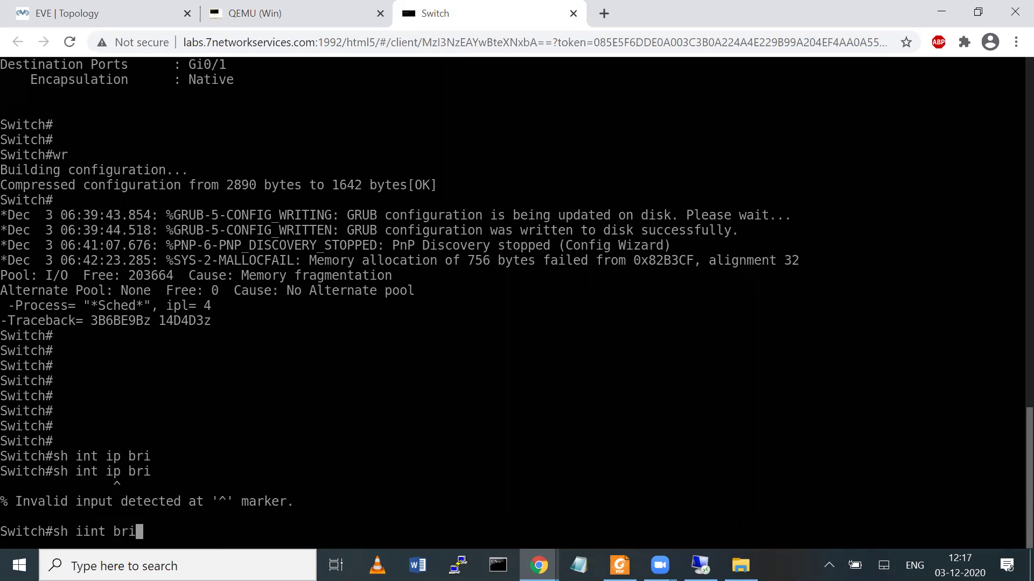
key("Tab")
Examine the link between PaloAlto's eth1/1 and the Switch's Gi0/1 in the EVE topology, marking both ends and clearing the marks
left_click(110, 14)
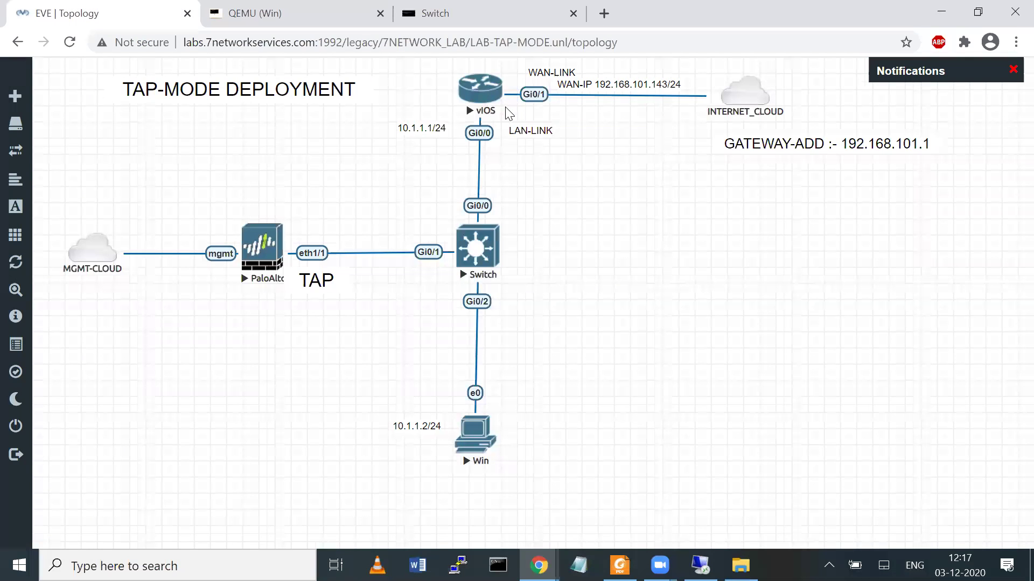
key("ctrl+shift+p")
mouse_move(296, 237)
left_mouse_down()
mouse_move(335, 238)
mouse_move(296, 245)
mouse_move(406, 209)
mouse_move(416, 236)
left_mouse_up()
left_click_drag(308, 220, 313, 235)
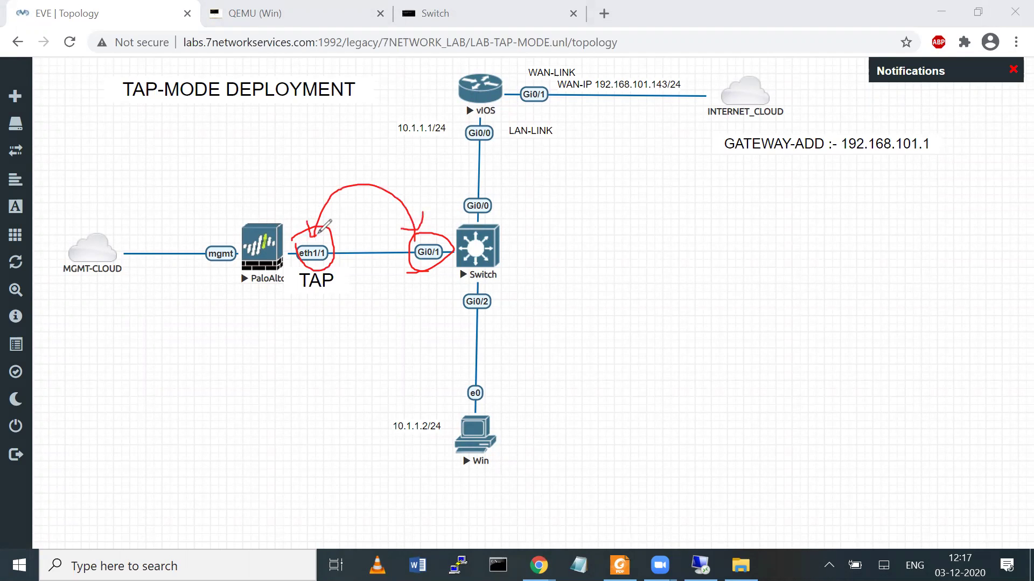
key("e")
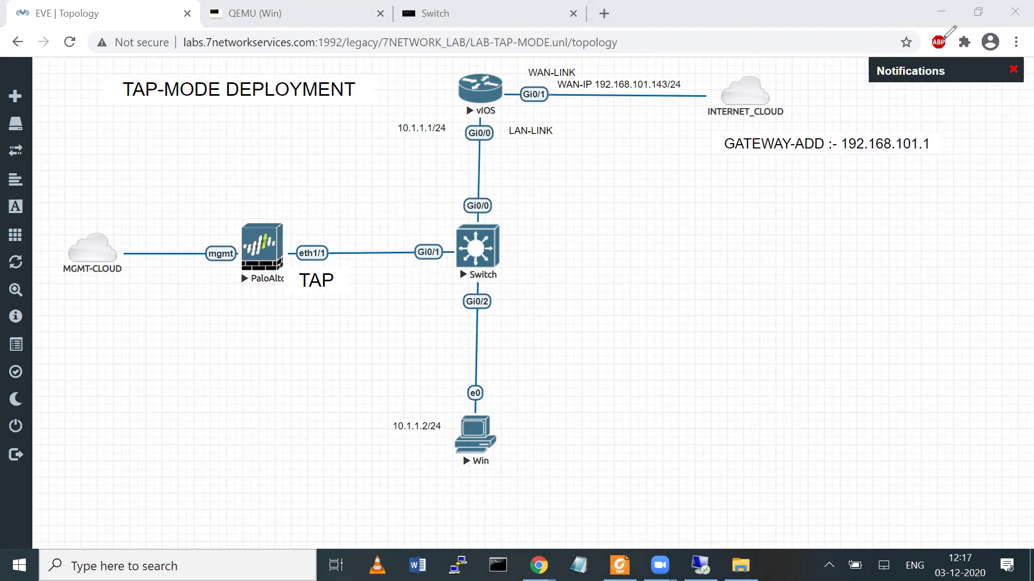
left_click(946, 39)
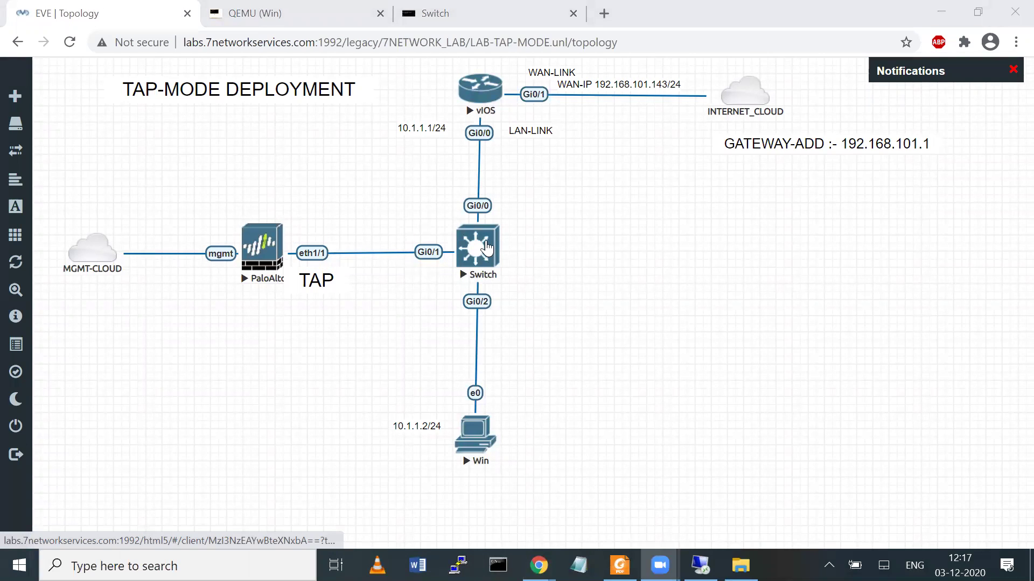
Return to the Switch console, run show ip int brief, and compare GigabitEthernet0/1's row with the topology
left_click(486, 249)
key("BackSpace")
key("BackSpace")
key("BackSpace")
key("BackSpace")
key("BackSpace")
key("BackSpace")
key("BackSpace")
key("BackSpace")
key("BackSpace")
key("BackSpace")
key("BackSpace")
key("Return")
key("Return")
key("Return")
key("Return")
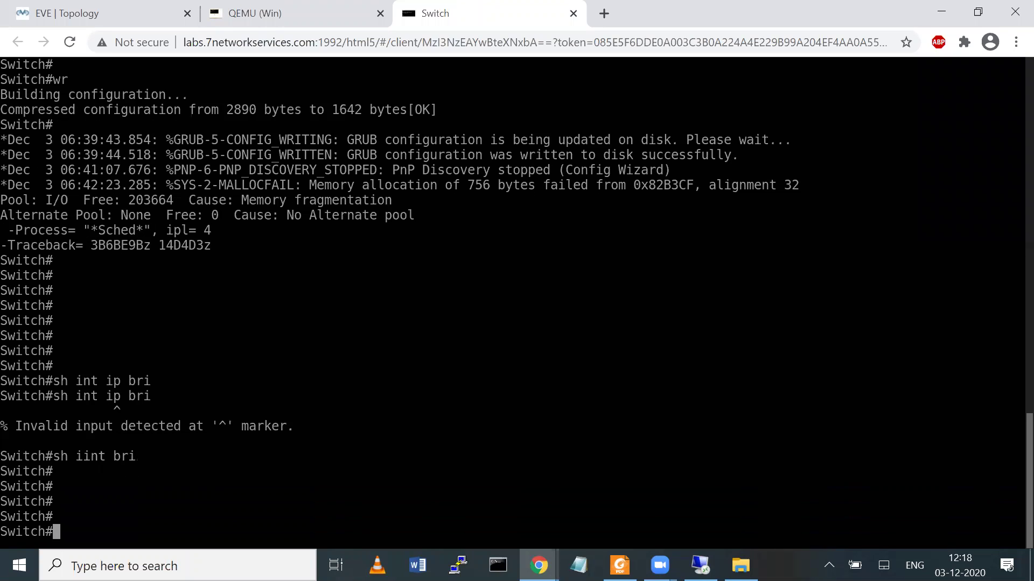
type("show ip int bri")
key("Tab")
key("Return")
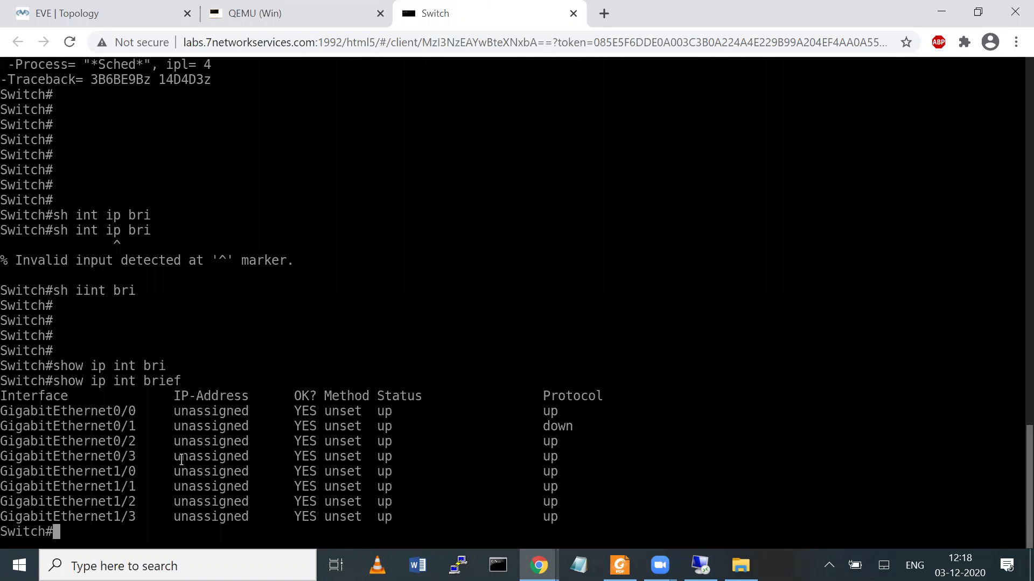
left_click_drag(91, 426, 584, 440)
left_click(91, 14)
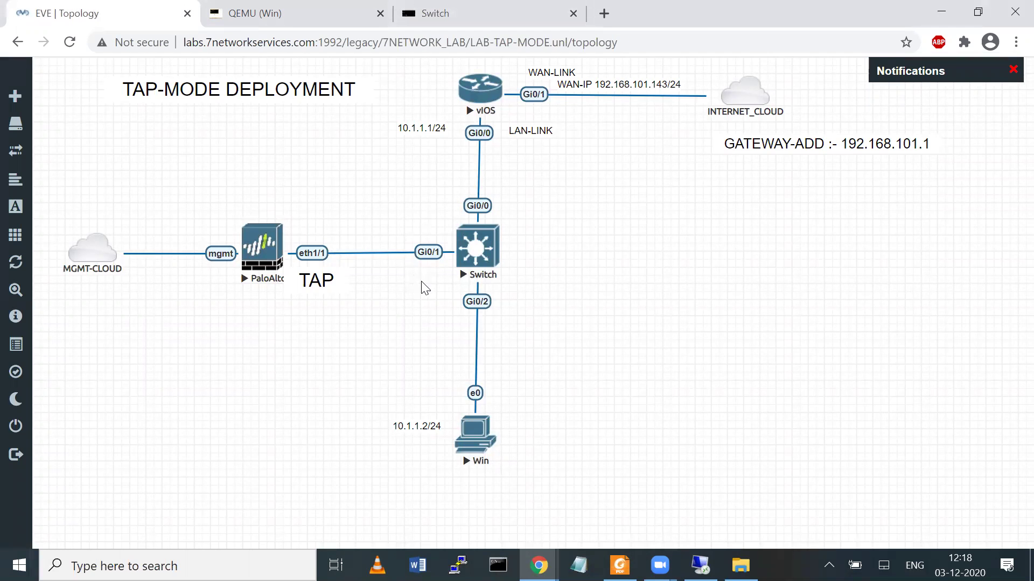
Enter global configuration mode on the Switch and select interface g0/1 for configuration
left_click(491, 236)
key("Return")
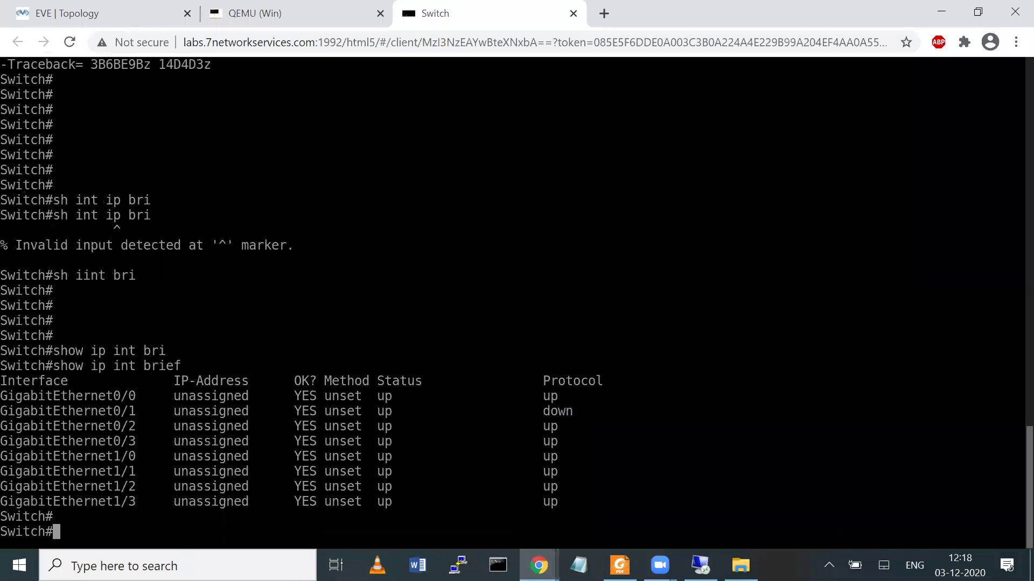
key("Return")
type("conf t")
key("Return")
key("Return")
key("Return")
type("int g0/1")
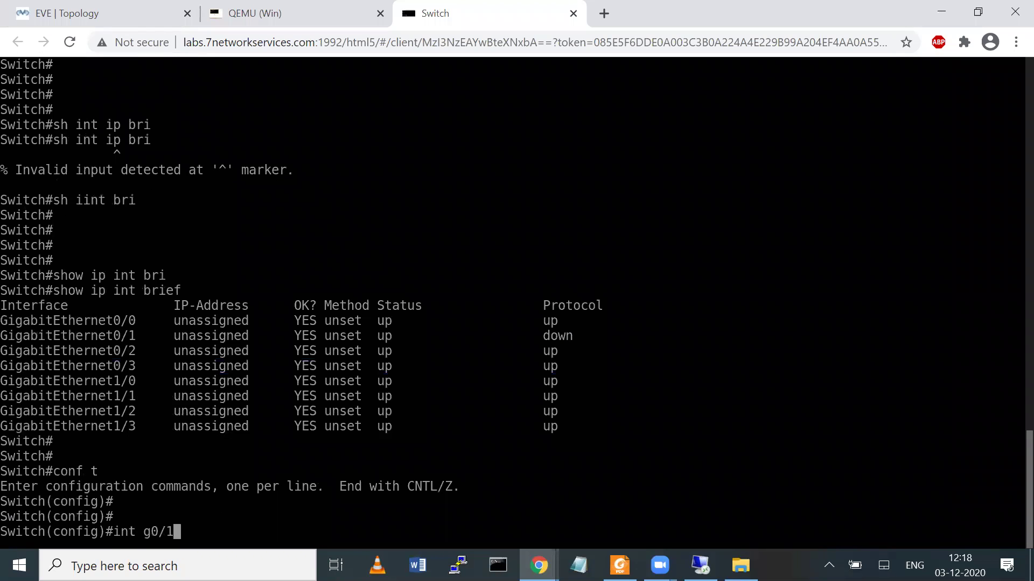
key("Return")
List the available options of the default command for interface g0/1 and discard the command
type("def")
key("Tab")
type("?")
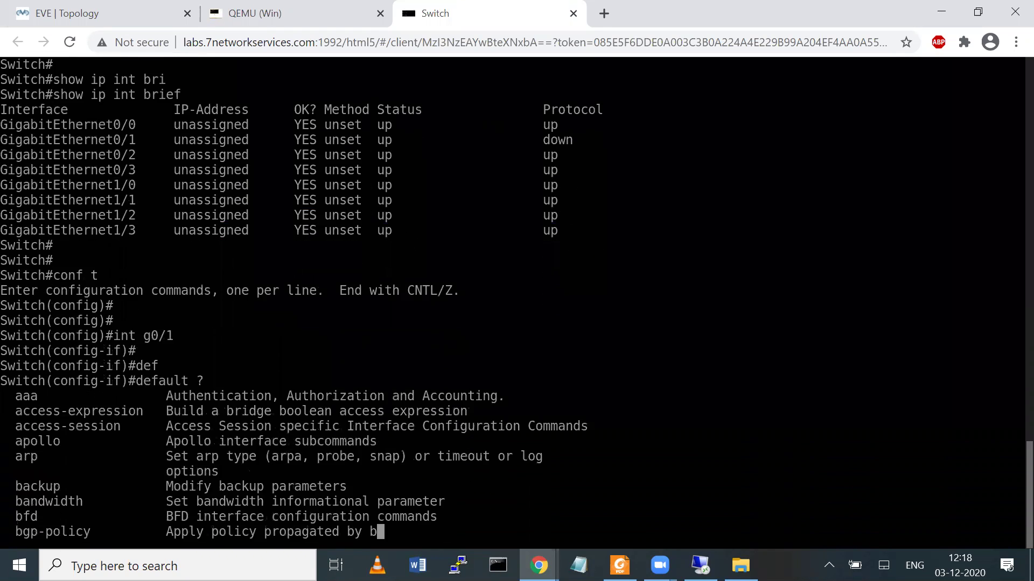
type("q")
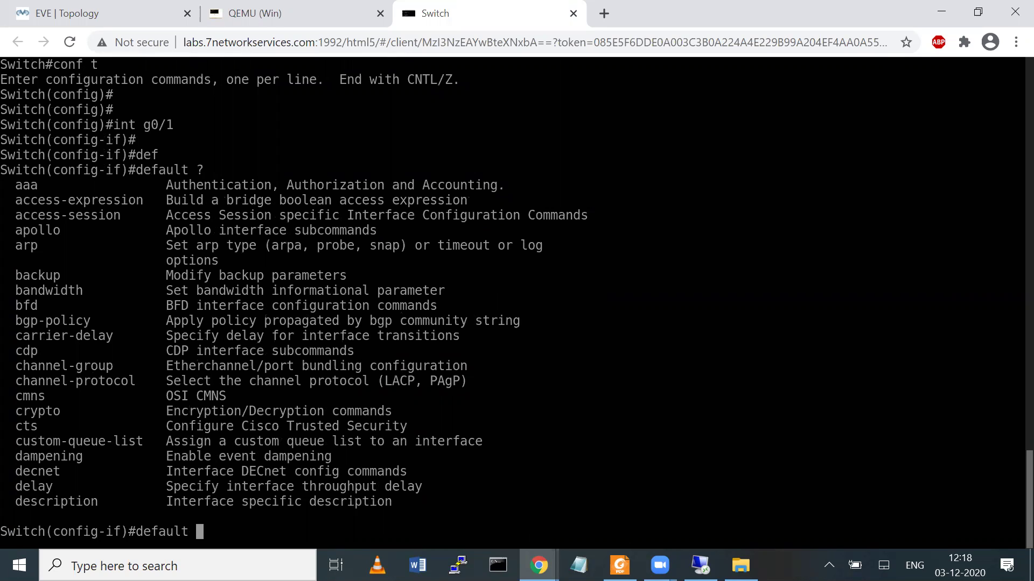
key("BackSpace")
key("BackSpace")
key("BackSpace")
key("BackSpace")
key("BackSpace")
key("BackSpace")
key("BackSpace")
key("BackSpace")
Try to set the speed of interface g0/1 to 100
type("spe")
key("Tab")
key("BackSpace")
key("BackSpace")
key("BackSpace")
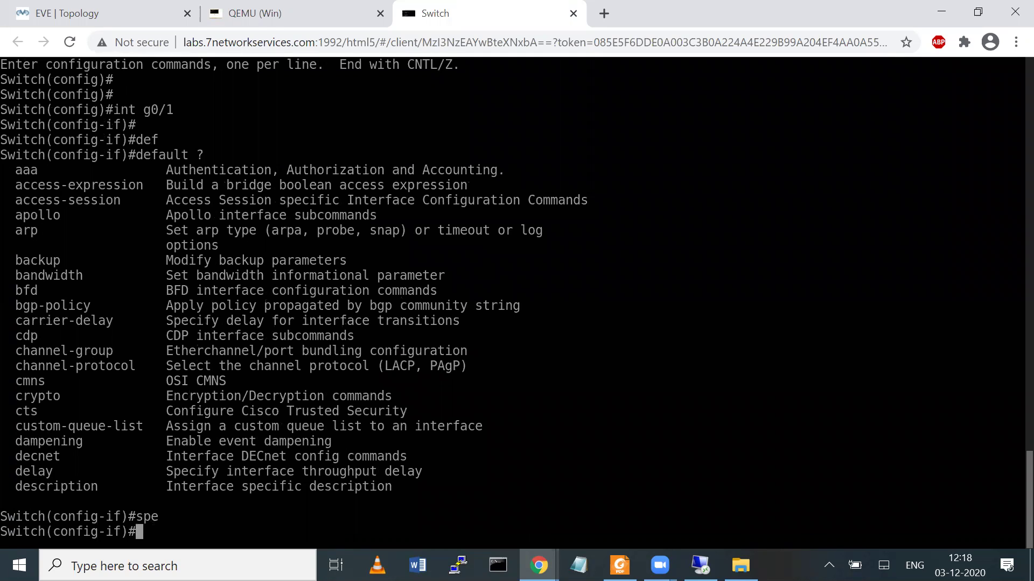
type("e")
key("Tab")
type("100")
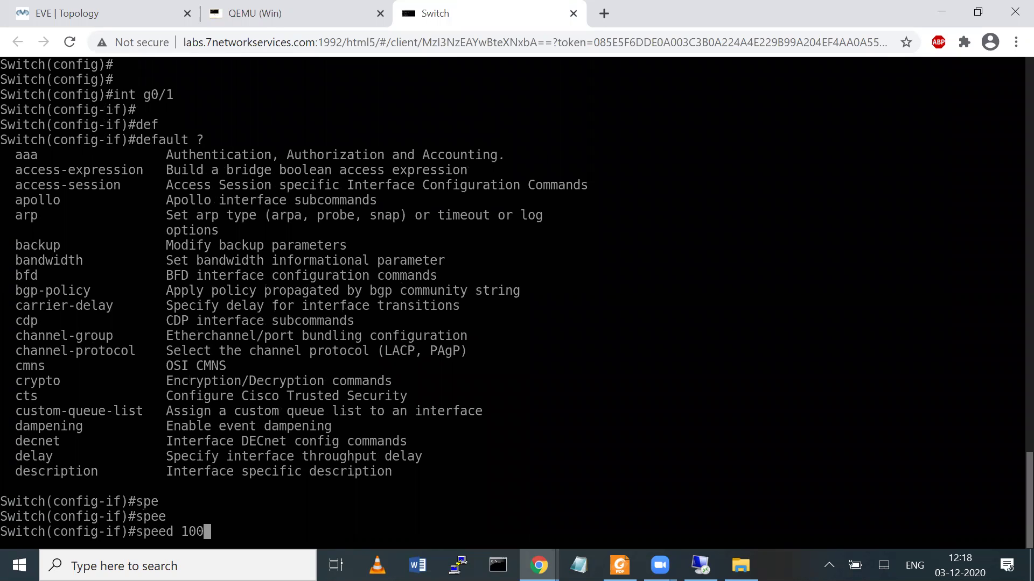
key("Return")
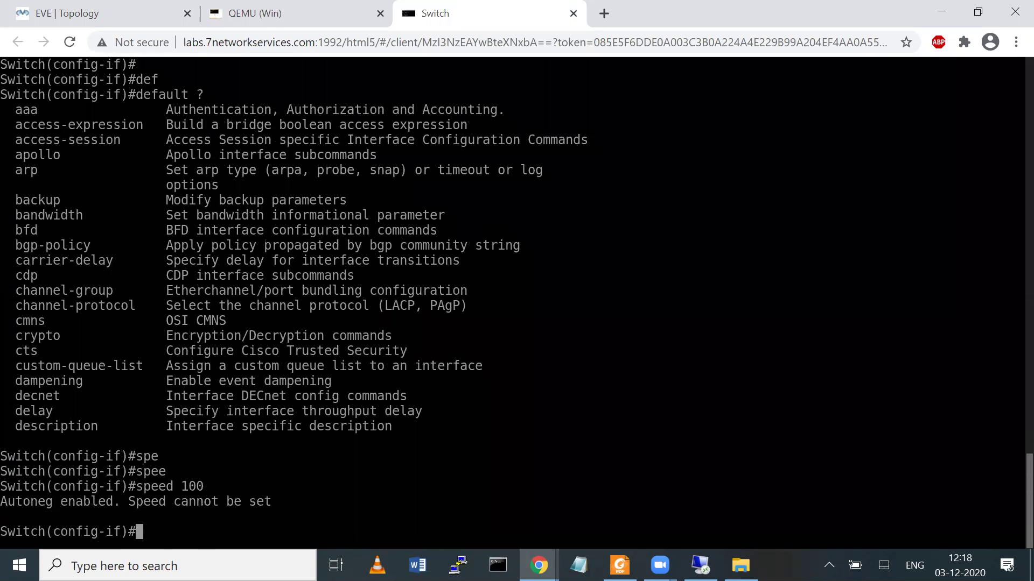
Look up the options of the default negotiation command for interface g0/1
type("de")
key("Tab")
type("f")
key("Tab")
type("ne")
key("Tab")
type("g")
key("Tab")
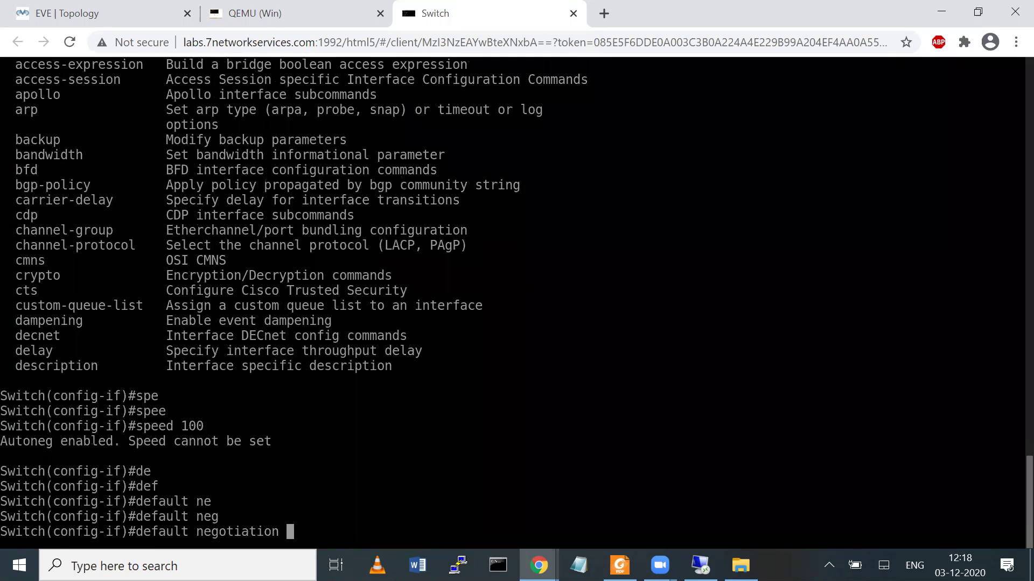
type("?")
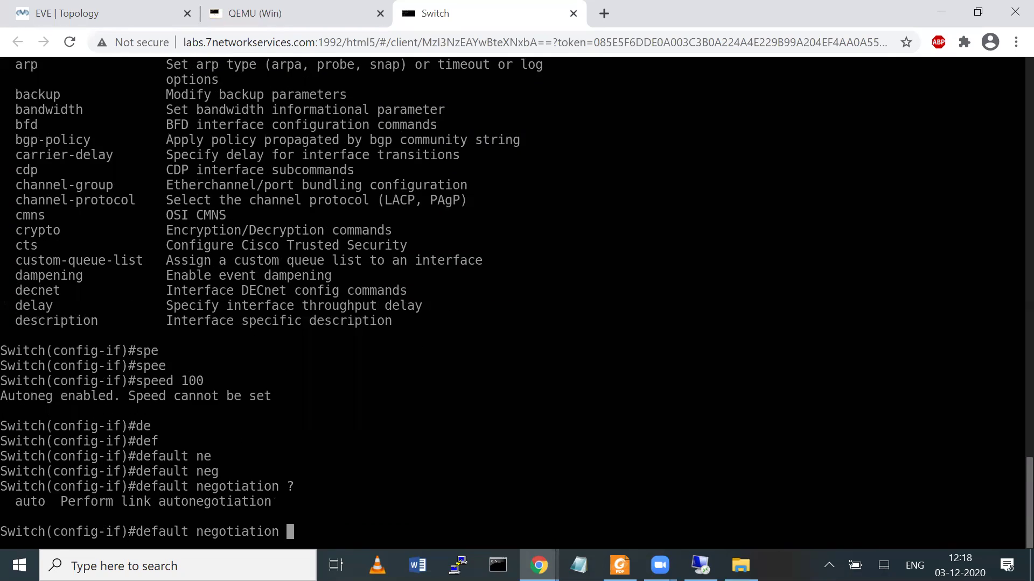
Try to turn off autonegotiation on g0/1 with the command "no default negotiation auto"
type("au")
key("Tab")
key("Left")
key("Left")
key("Left")
key("Left")
key("Left")
key("Left")
key("Left")
key("Left")
key("Left")
key("Left")
key("Left")
key("Left")
key("Left")
key("Left")
key("Left")
key("Left")
key("Left")
key("Left")
key("Left")
key("Left")
key("Left")
key("Left")
type("b")
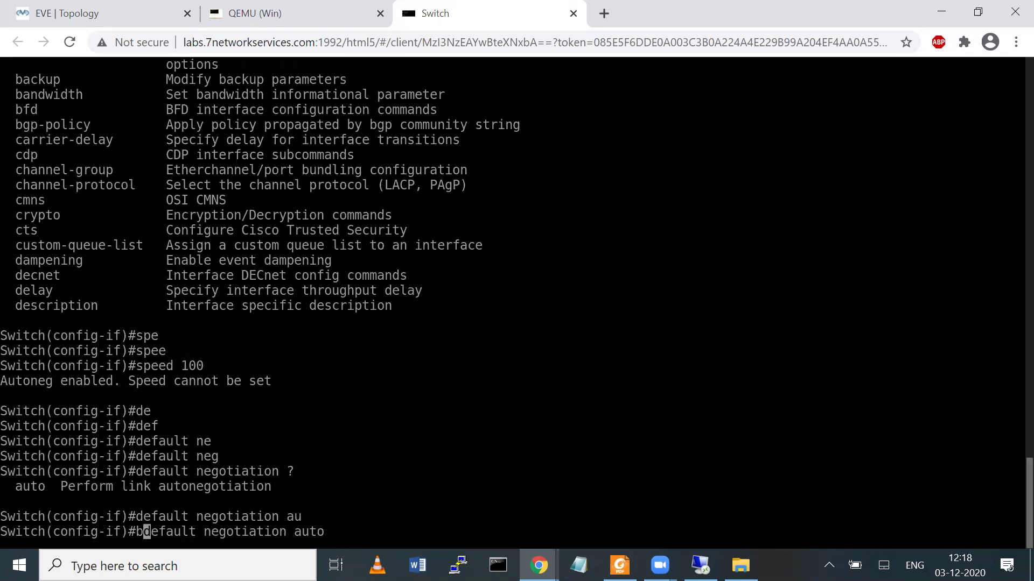
key("BackSpace")
type("no")
key("Return")
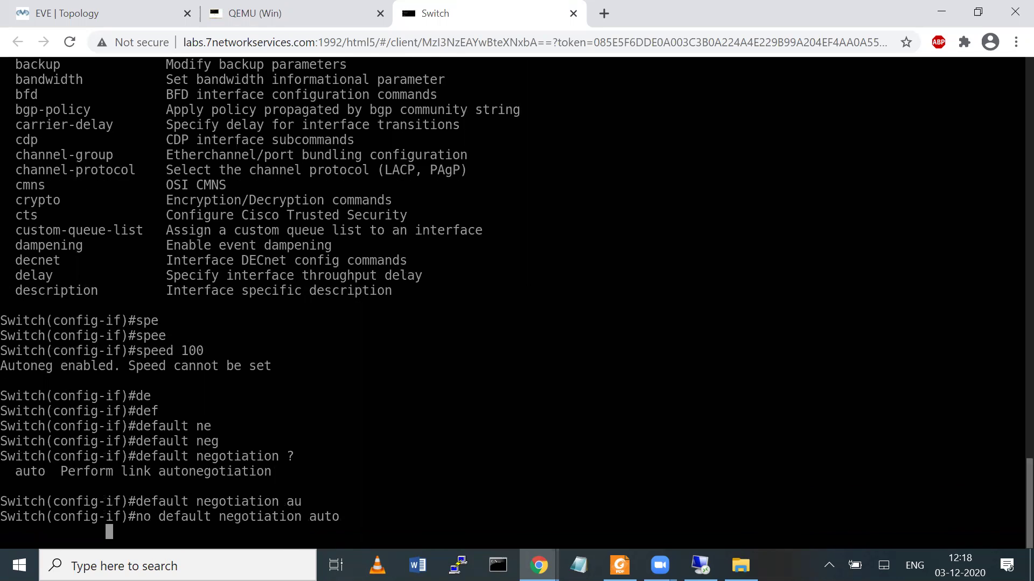
Retry turning off autonegotiation on g0/1 with the shortened command "no default negotiation"
key("Up")
key("BackSpace")
key("BackSpace")
key("BackSpace")
key("BackSpace")
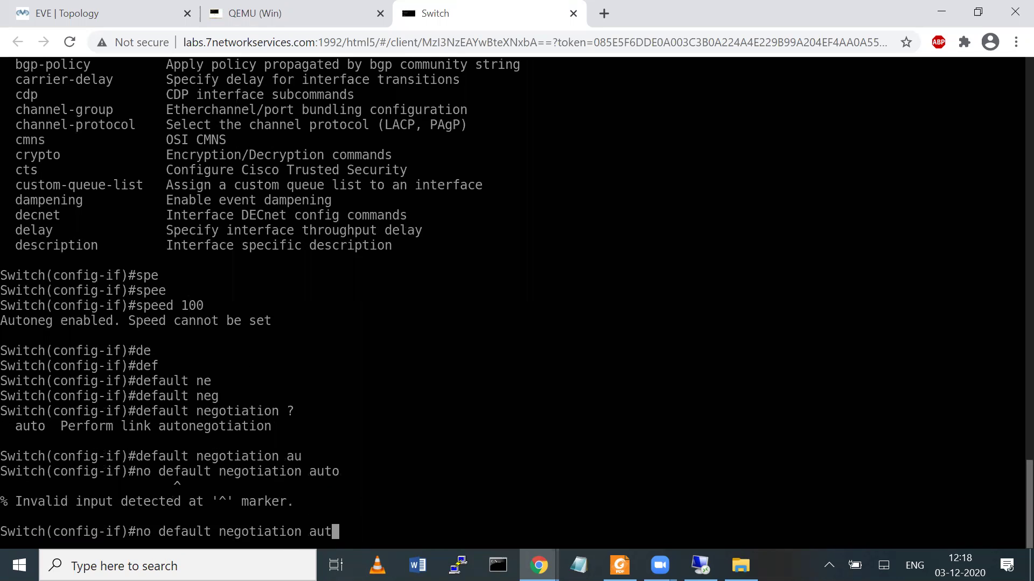
key("Return")
Disable autonegotiation on interface g0/1 with the command "no negotiation auto"
type("no neg")
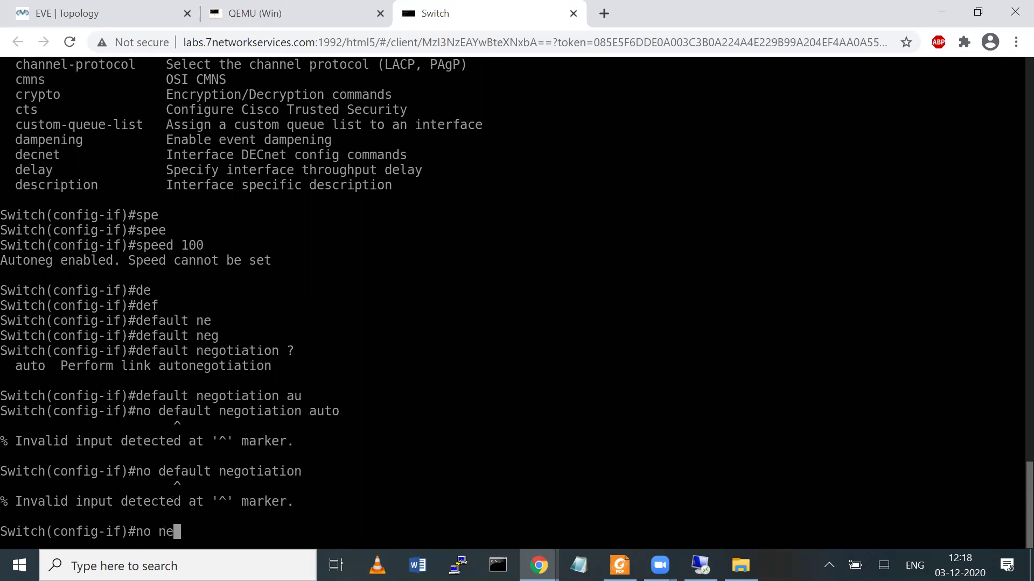
key("Tab")
type("?")
type("au")
key("Tab")
key("Return")
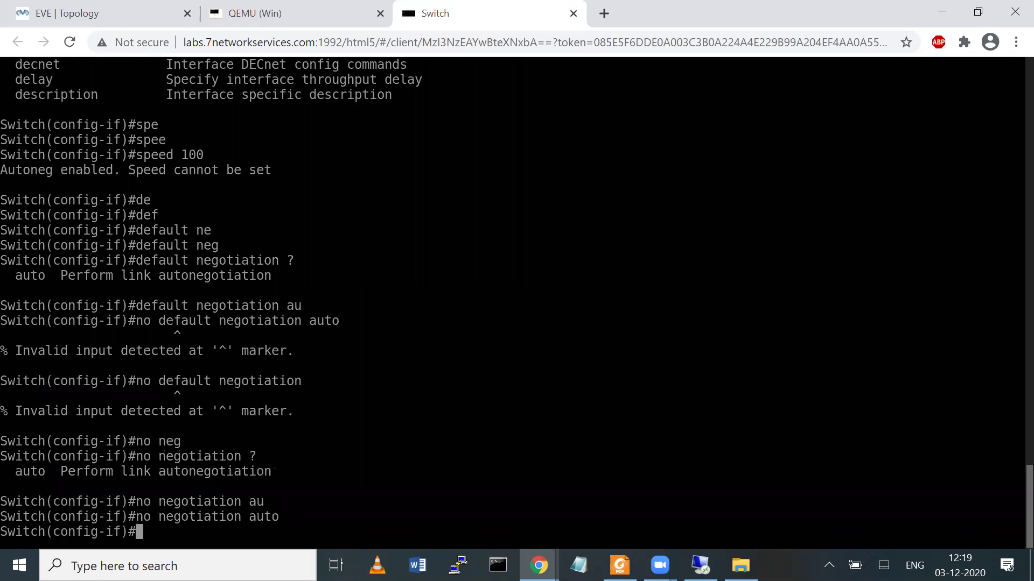
key("Return")
key("Return")
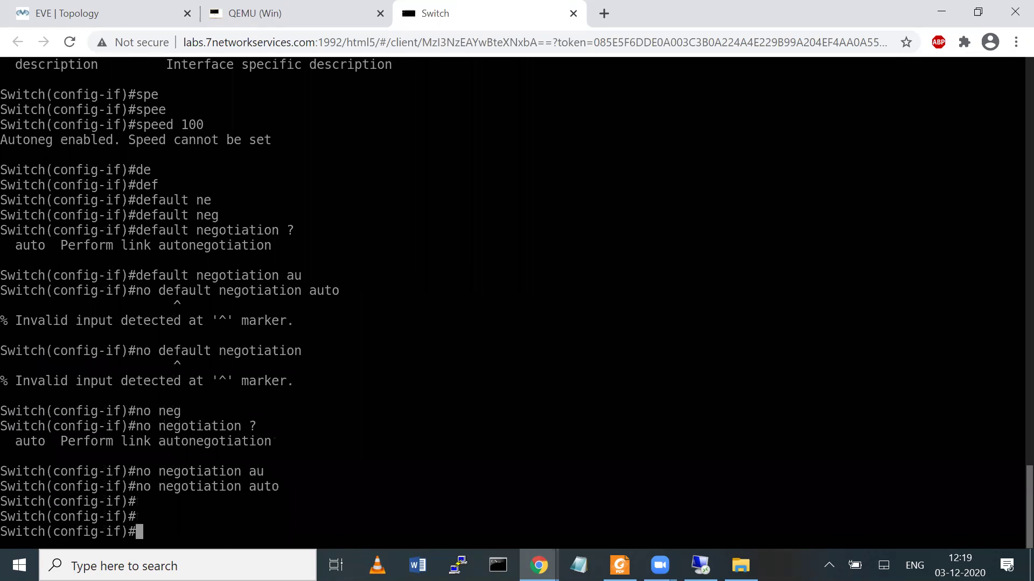
Set the speed of interface g0/1 to 100 and exit interface configuration mode
type("spe")
key("Tab")
type("1-00")
key("BackSpace")
key("BackSpace")
key("BackSpace")
type("00")
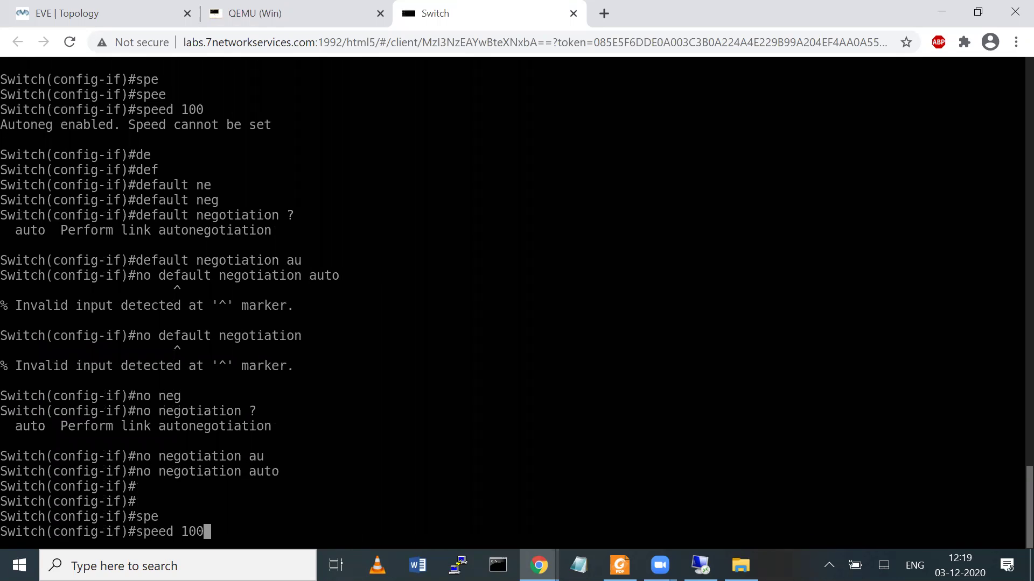
key("Return")
key("Up")
key("Return")
key("Return")
key("Return")
type("exit")
key("Return")
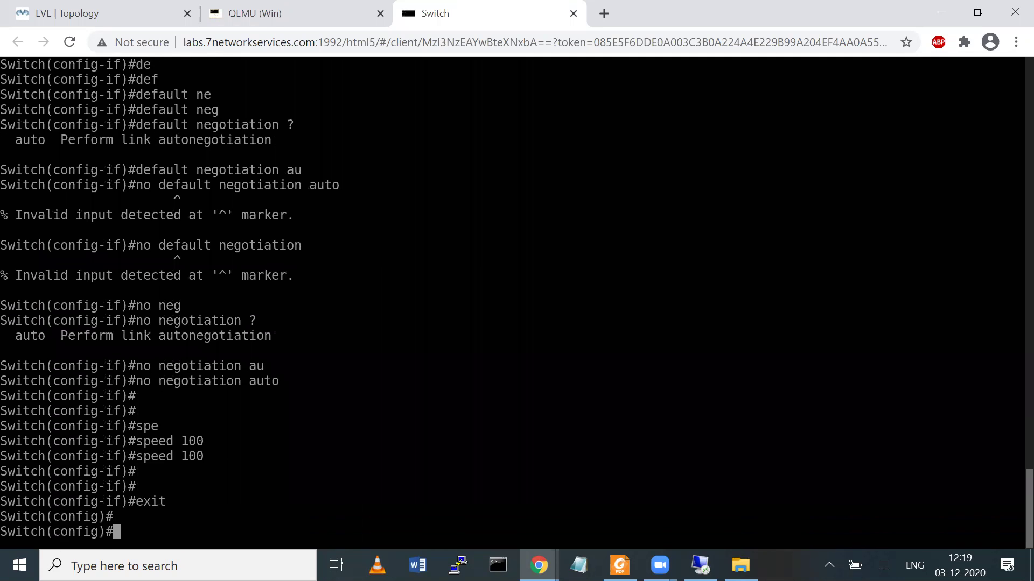
Exit global configuration mode on the Switch to return to the privileged prompt
key("Return")
key("Return")
type("exit")
key("Return")
key("Return")
key("Return")
key("Return")
Try to list the Switch's interface status with "sh ip nt bri" and "sh ip int brief '"
type("sh ip nt")
key("BackSpace")
key("BackSpace")
type("nt bri")
key("Return")
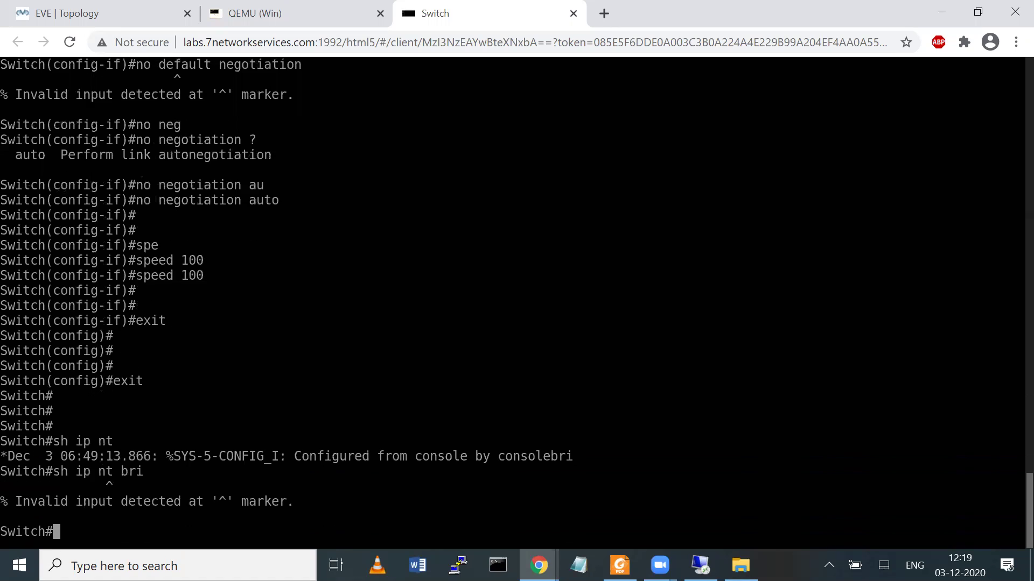
type("sh ip int bri")
key("Tab")
type("'")
key("Return")
key("Return")
List the status of all Switch interfaces with the command "sh ip int brief"
type("sh ip int ")
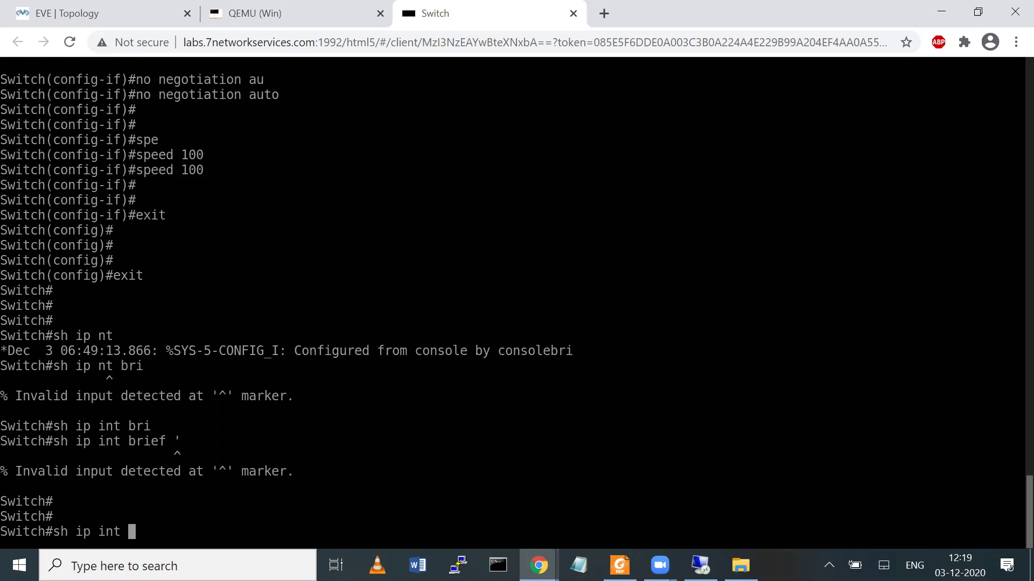
type("bri")
key("Tab")
key("Return")
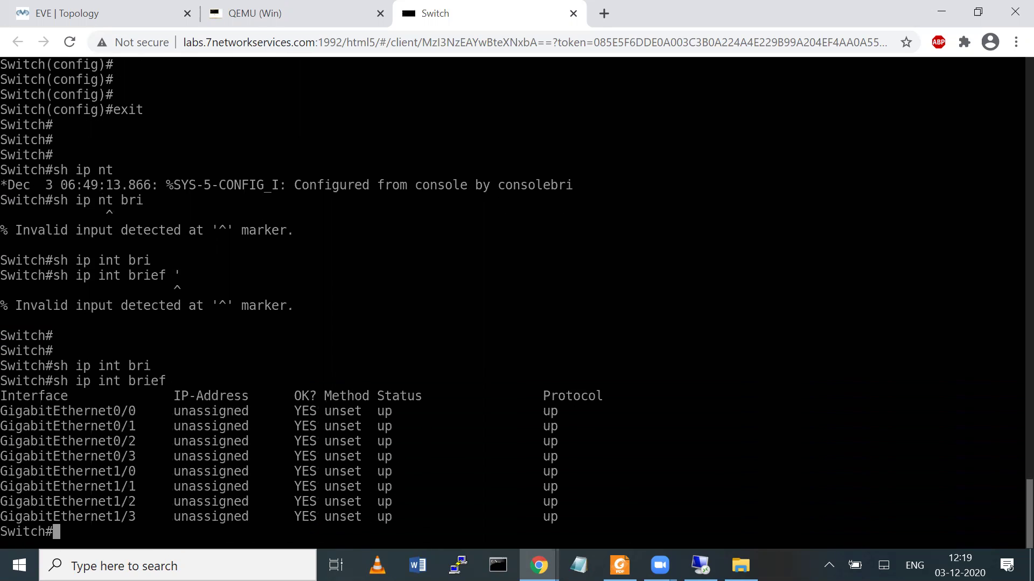
left_click_drag(526, 428, 560, 437)
Show the details of interface g0/1 with "sh int g0/1" and examine its line protocol state
key("Return")
key("Return")
key("Return")
type("sh ")
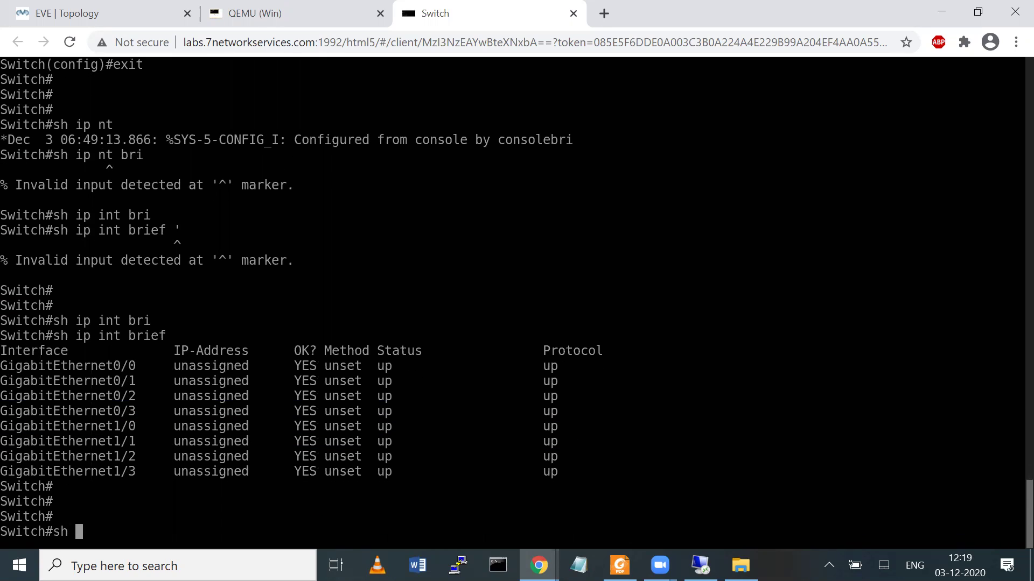
type("int g0/1")
key("Return")
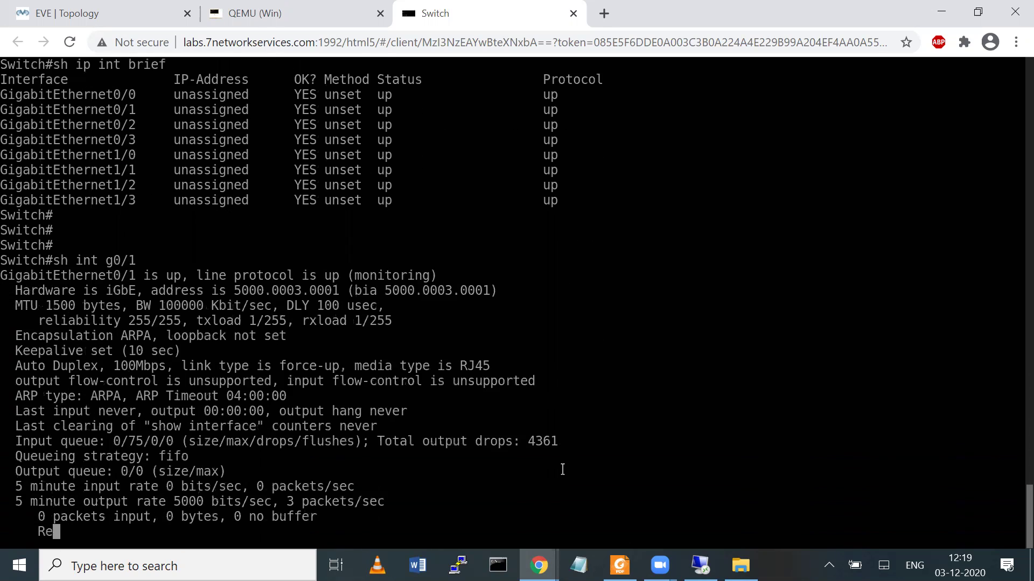
left_click_drag(332, 200, 431, 200)
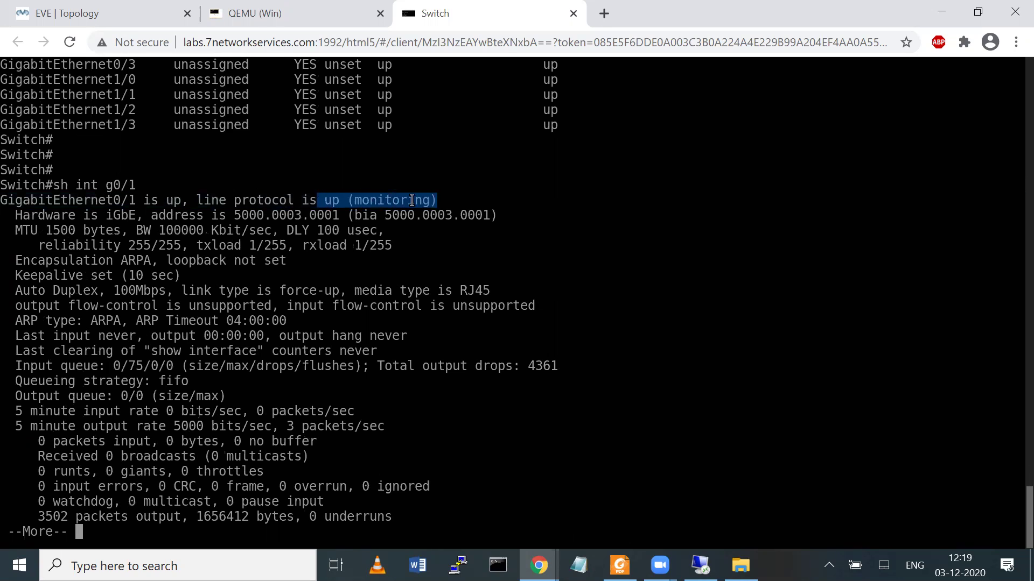
Return to the Win console from the EVE topology and rerun the continuous ping "ping 4.2.2.2 -t"
left_click(87, 5)
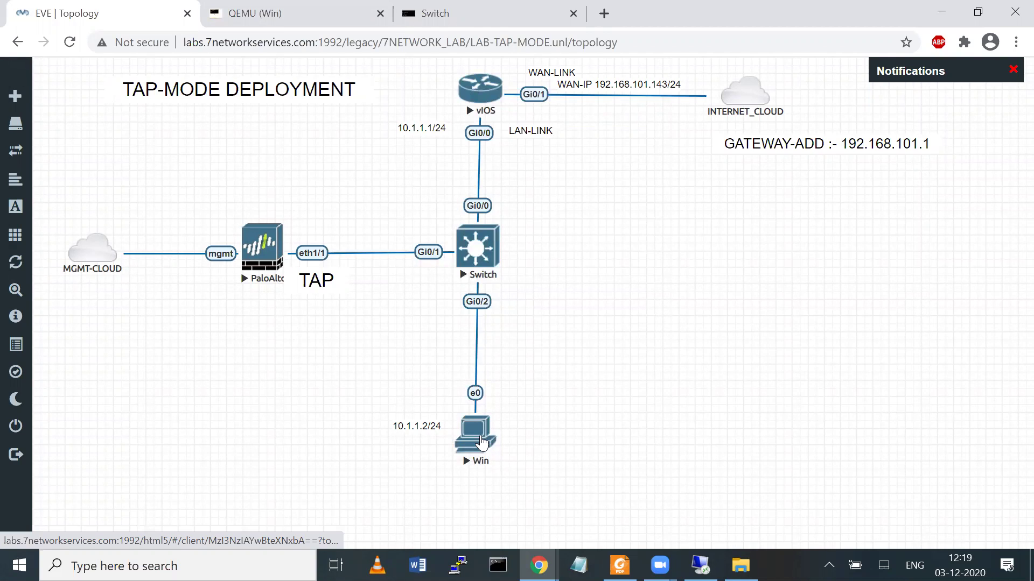
left_click(480, 441)
key("Up")
key("Return")
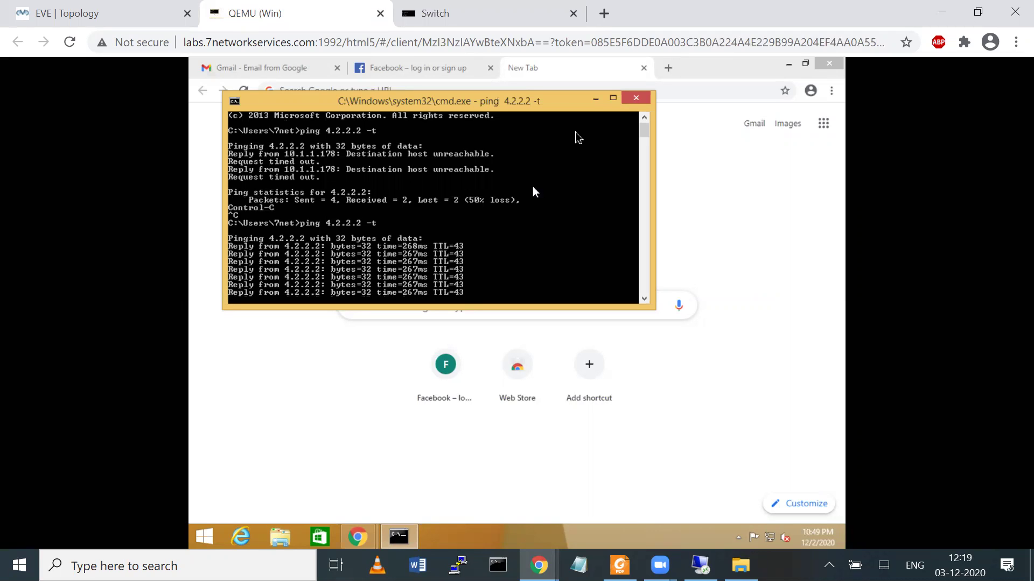
Minimize the command prompt in Win and search for youtube in the browser's blank tab
left_click(595, 99)
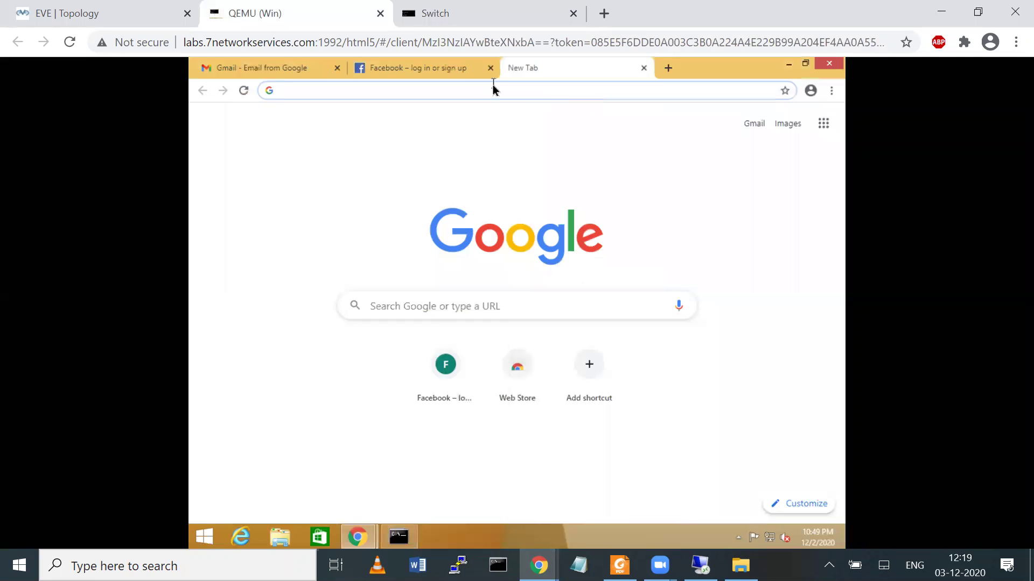
type("youtube")
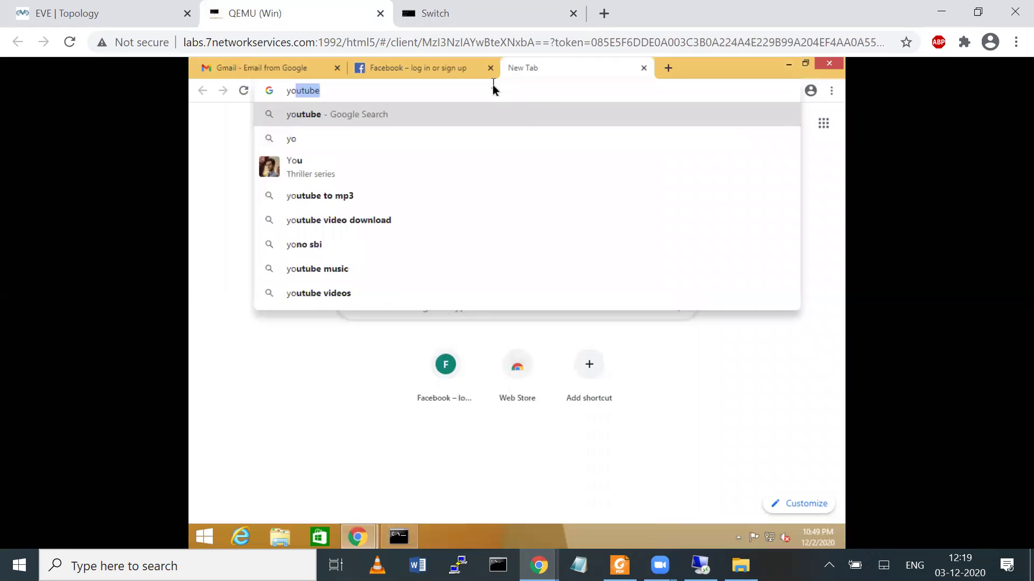
key("Return")
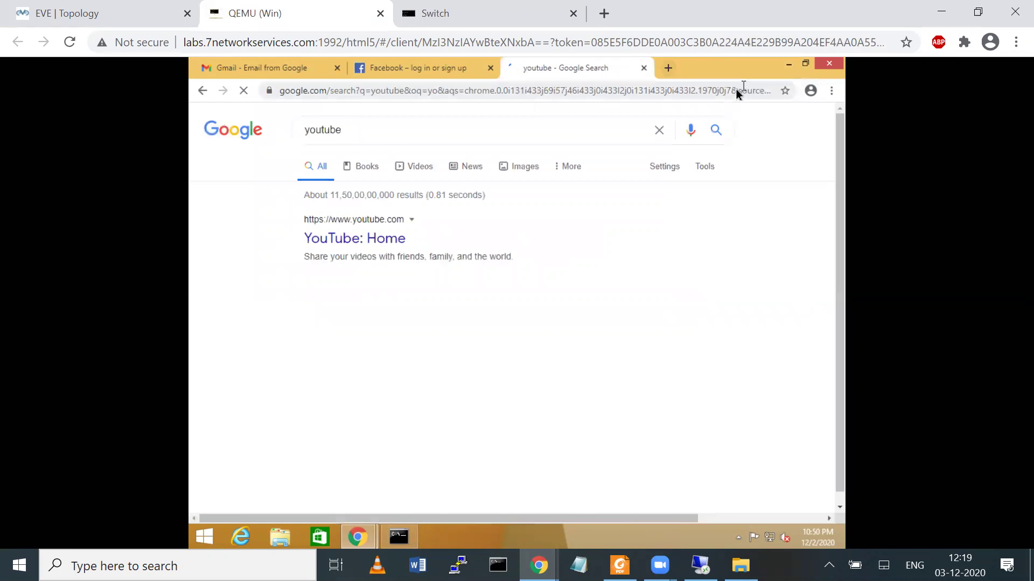
Open an incognito browser window in Win and load facebook.com
left_click(831, 91)
left_click(738, 139)
type("fac")
key("Return")
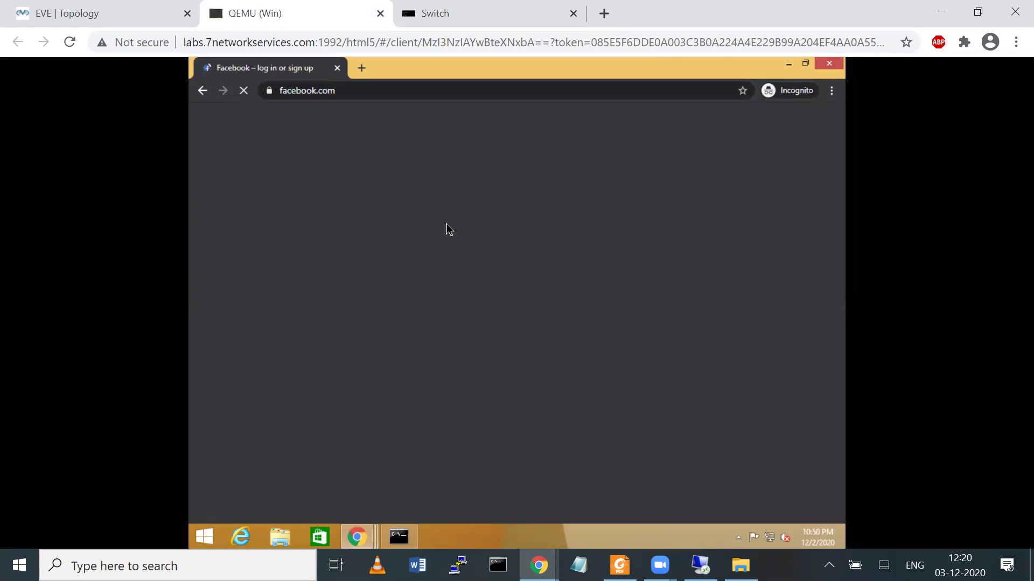
Check that Facebook has loaded in Win and review the mirrored sessions in the firewall's Session Browser
left_click(52, 11)
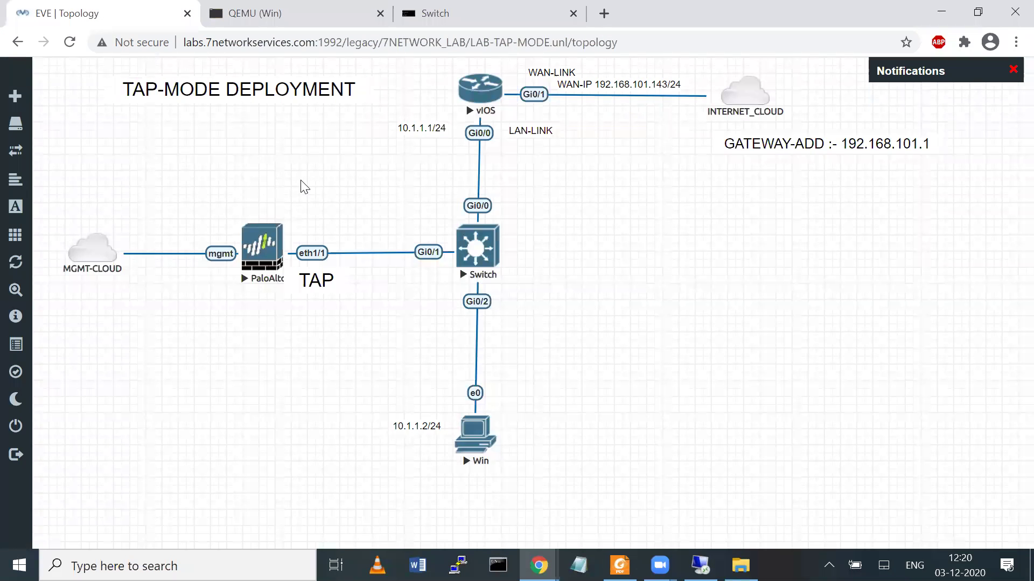
left_click(293, 26)
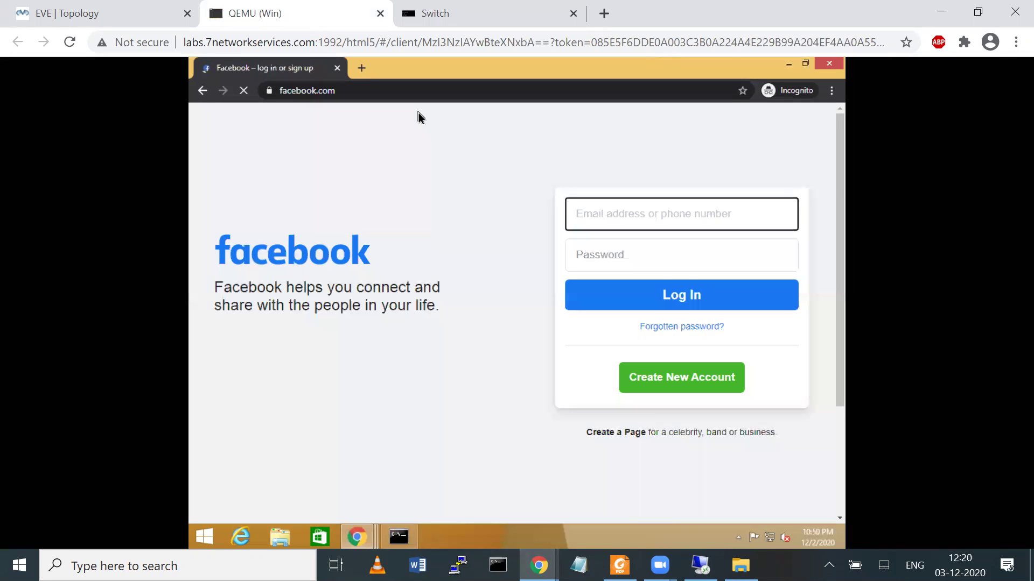
left_click(70, 12)
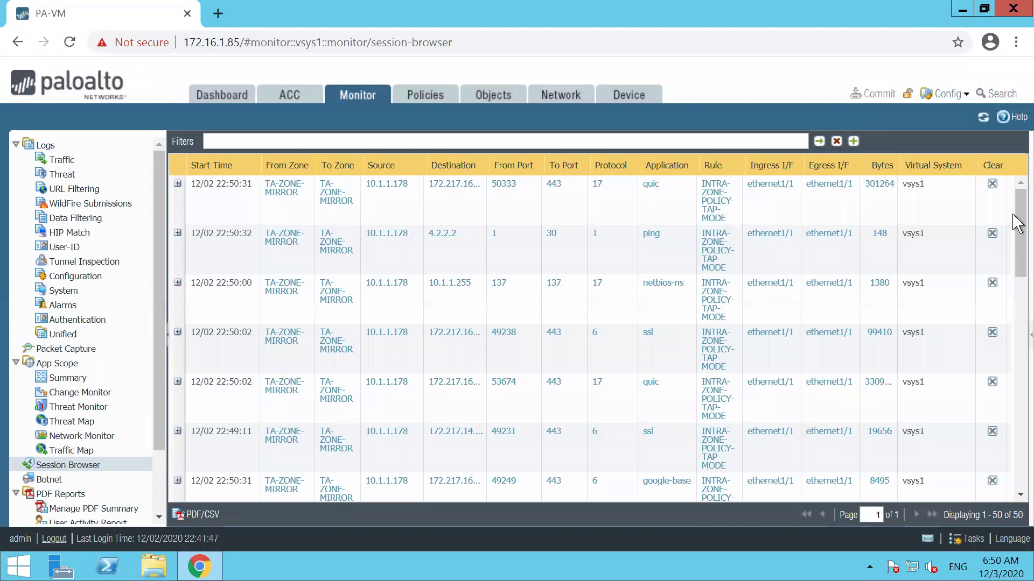
mouse_move(1016, 222)
left_mouse_down()
mouse_move(1016, 235)
mouse_move(1016, 209)
left_mouse_up()
Export the Session Browser list as a CSV file and show the downloaded file in its folder
left_click(202, 514)
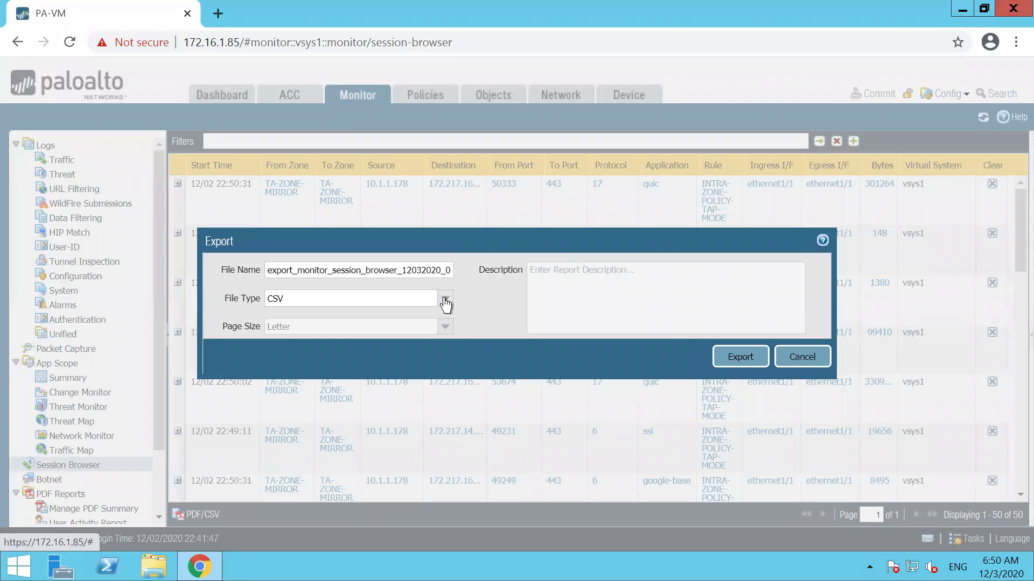
left_click(739, 357)
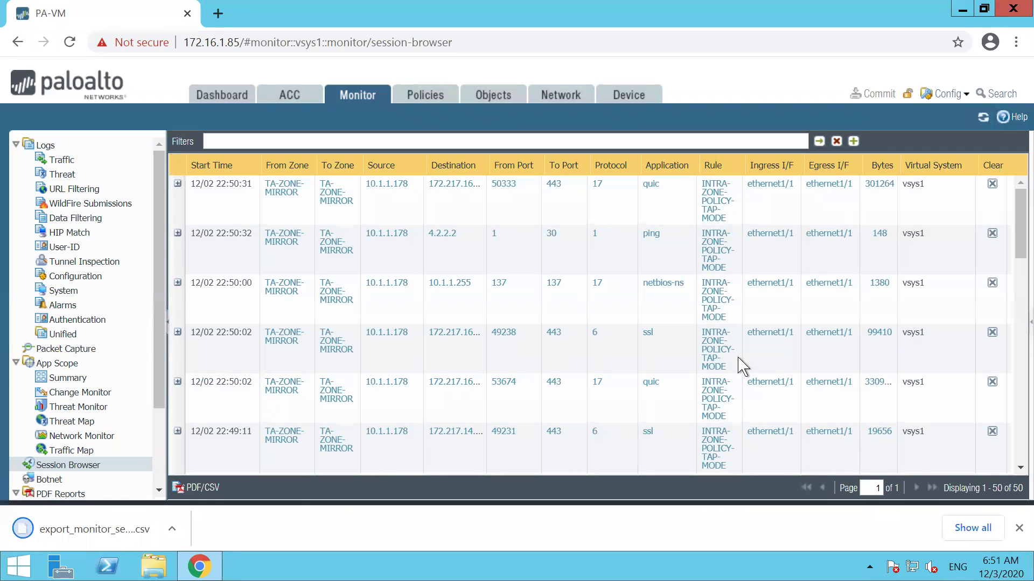
left_click(972, 528)
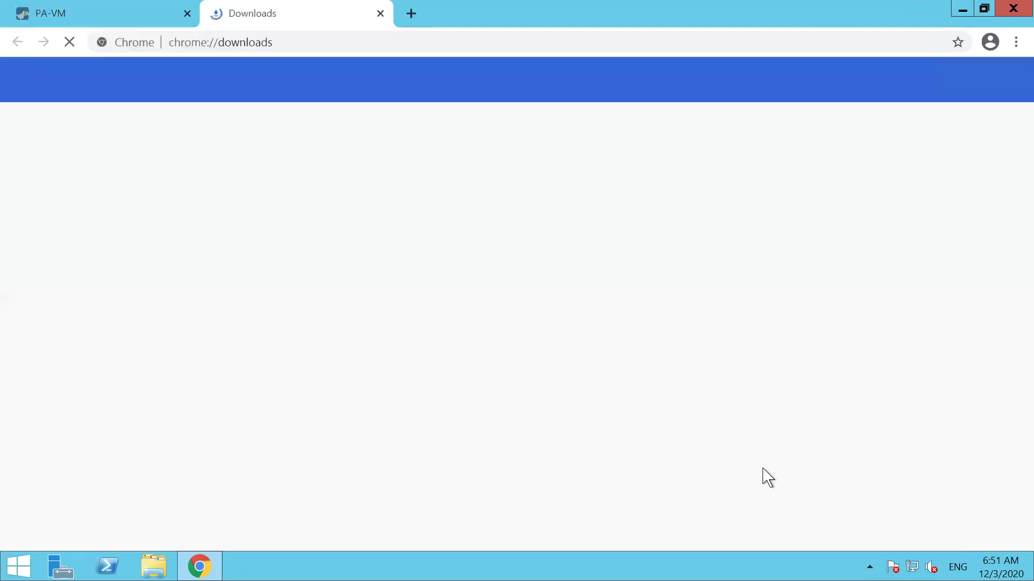
left_click(365, 235)
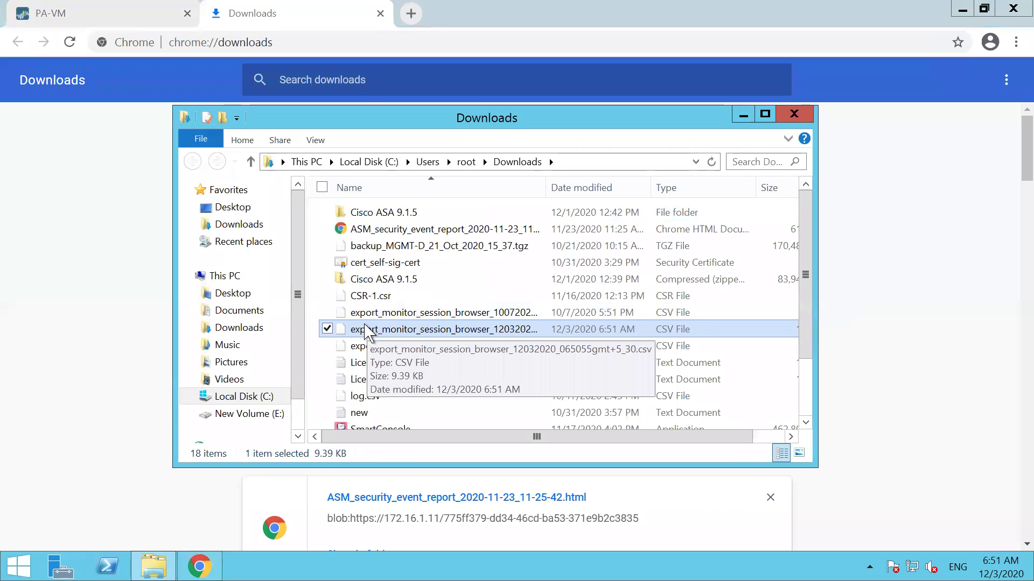
Copy the exported export_monitor_session_browser_12032020_065055gmt+5_30 CSV file from the remote Downloads folder to the local desktop
right_click(368, 329)
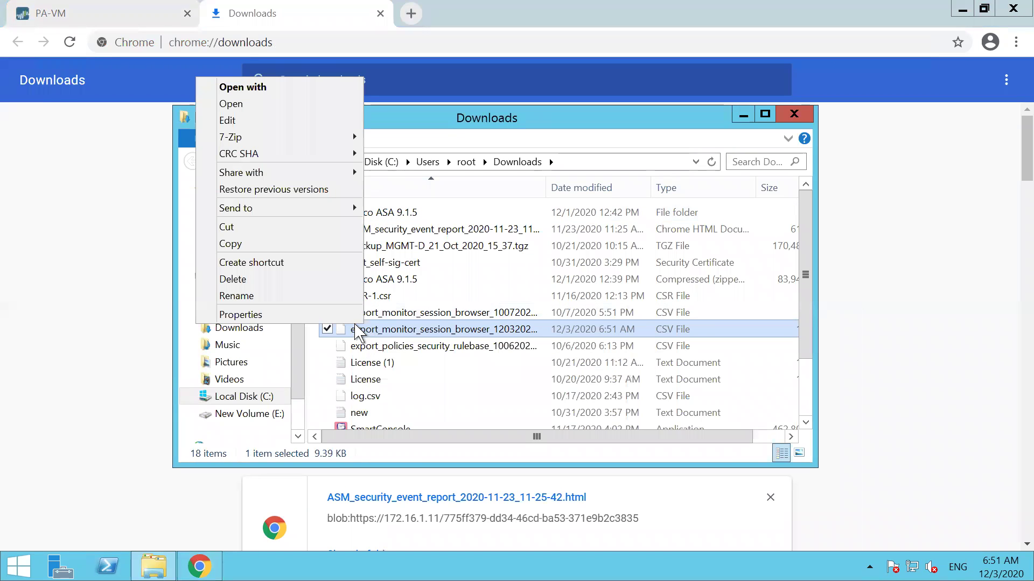
left_click(279, 247)
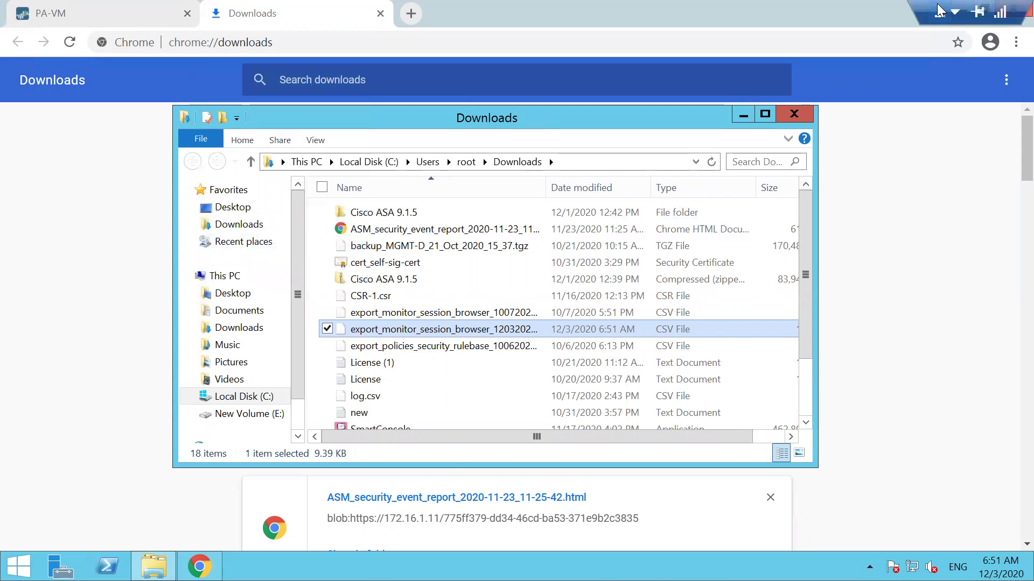
left_click(939, 10)
left_click(970, 8)
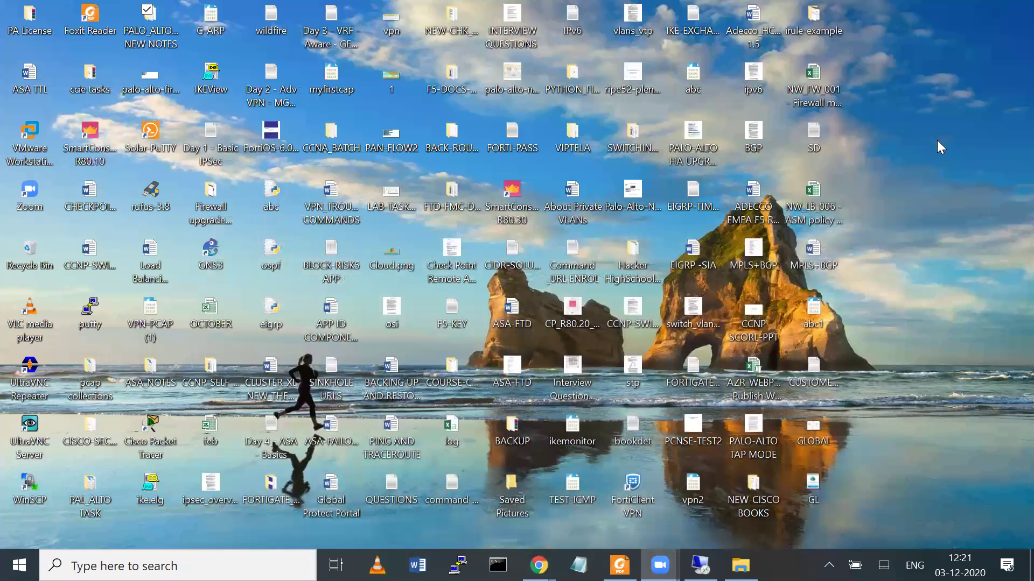
right_click(937, 140)
left_click(878, 211)
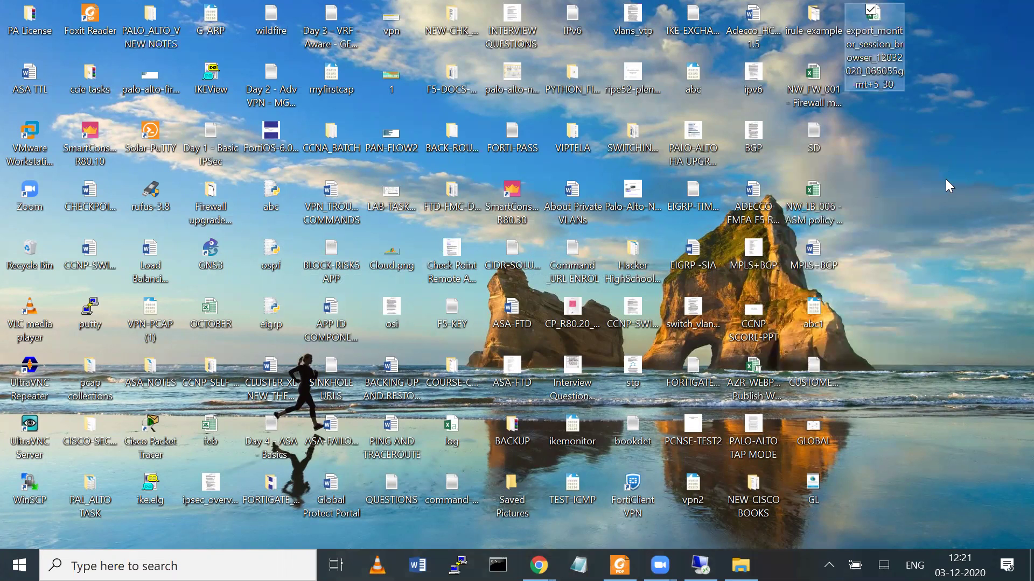
Open the exported session CSV in Excel and widen columns B to H and J to L
double_click(873, 27)
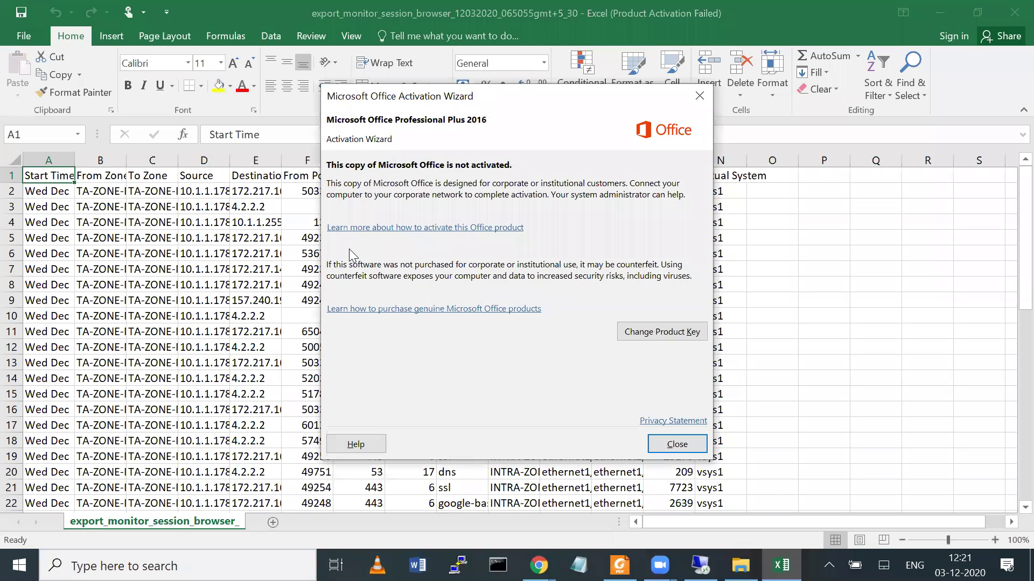
left_click(699, 95)
left_click_drag(645, 160, 704, 160)
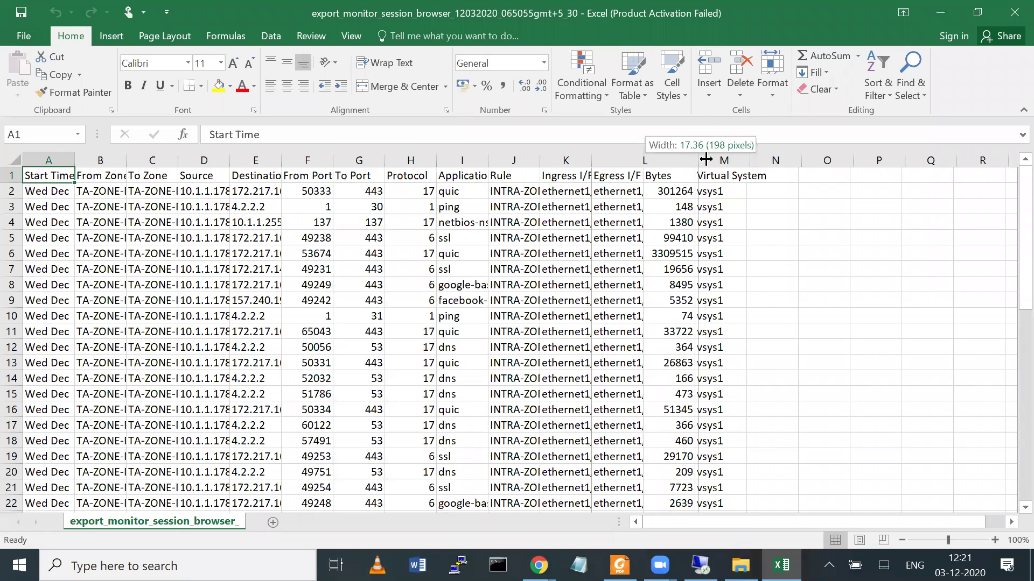
left_click_drag(591, 157, 650, 156)
left_click_drag(540, 157, 628, 157)
left_click_drag(435, 164, 490, 161)
left_click_drag(386, 157, 435, 156)
left_click_drag(337, 152, 407, 156)
left_click_drag(280, 154, 347, 156)
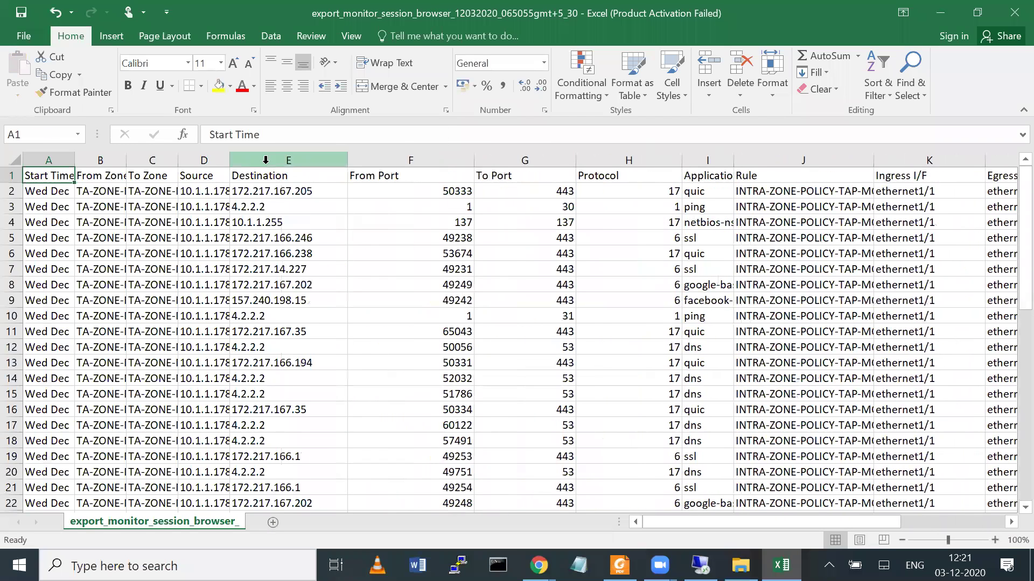
left_click_drag(231, 156, 310, 161)
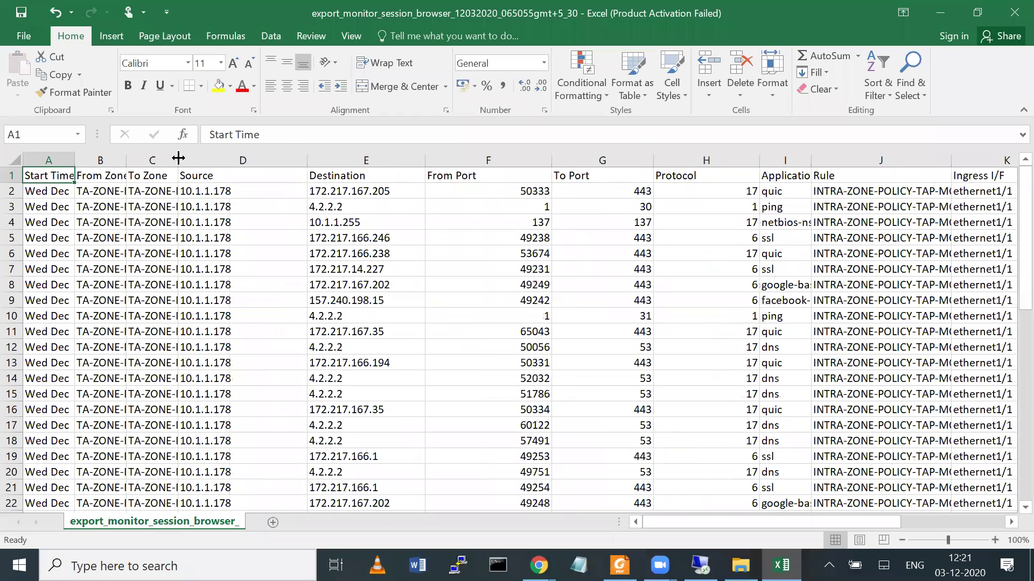
double_click(178, 160)
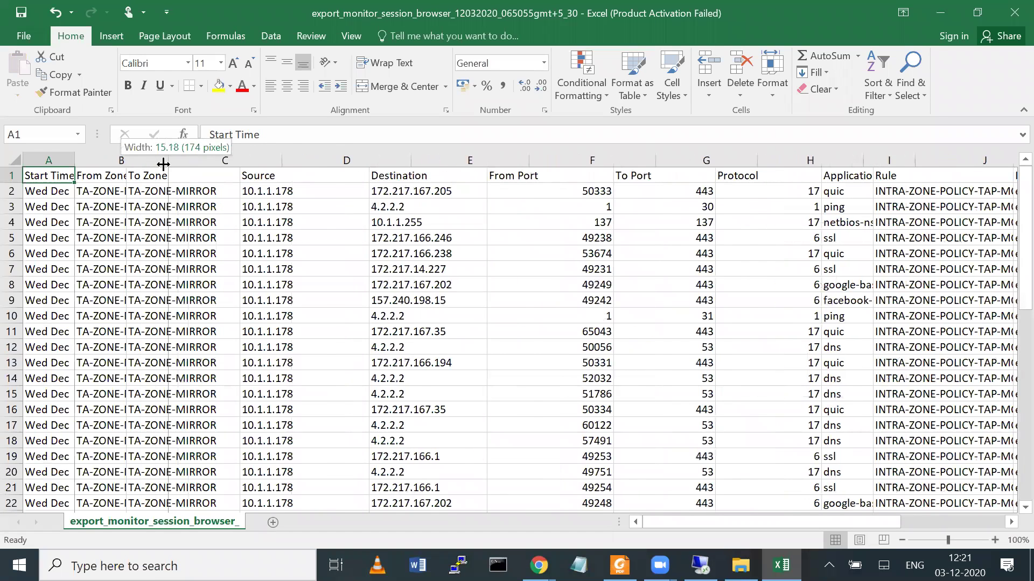
double_click(126, 160)
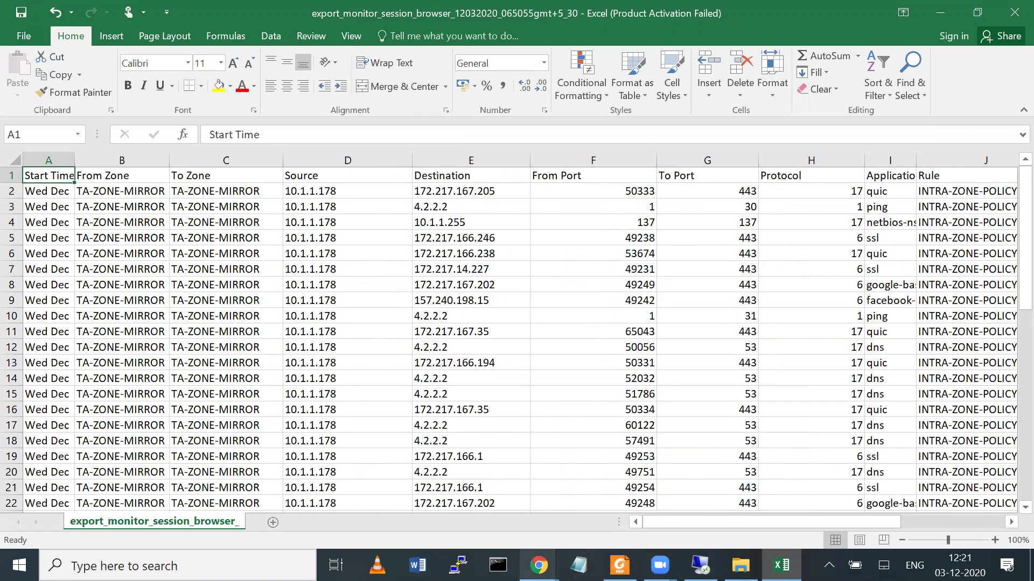
Switch from Excel back to the lab topology in EVE
mouse_move(538, 566)
left_click(607, 509)
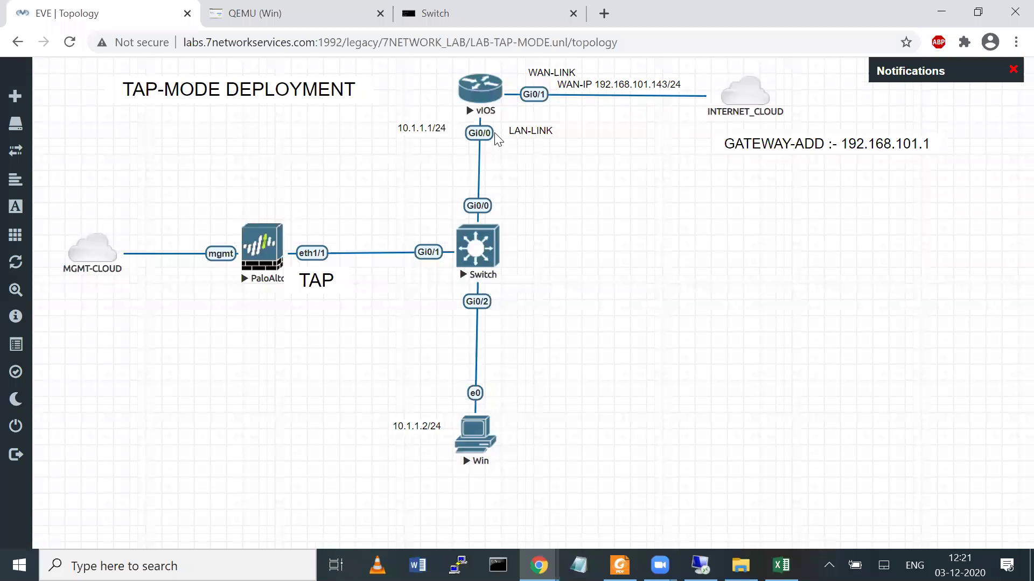
Mark the mirrored traffic path from Win through the Switch's Gi0/1 to PaloAlto in red and clear the markings
left_click_drag(285, 195, 288, 225)
left_click_drag(278, 211, 301, 211)
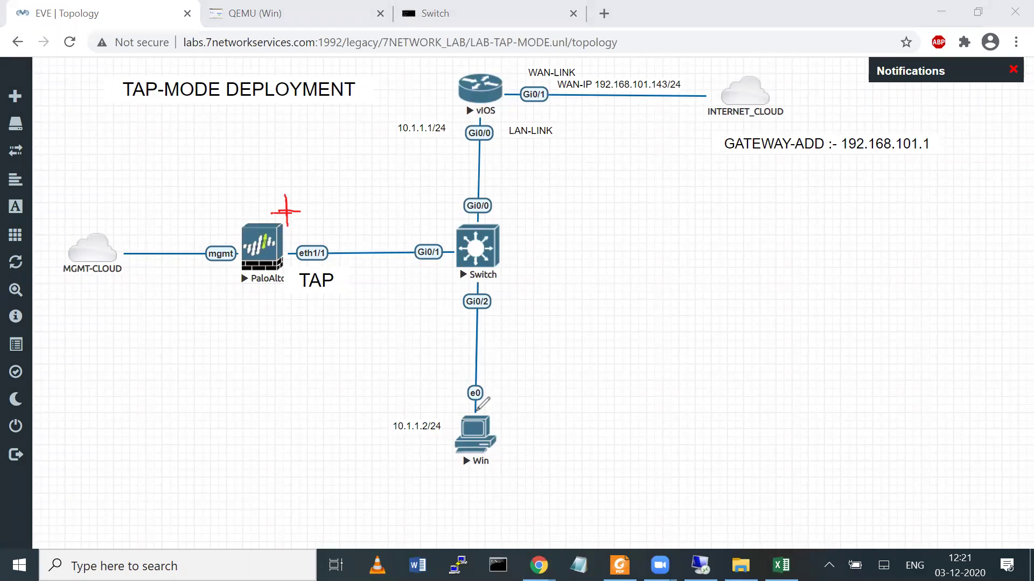
mouse_move(470, 431)
left_mouse_down()
mouse_move(370, 251)
mouse_move(288, 244)
mouse_move(304, 247)
mouse_move(334, 187)
mouse_move(403, 232)
mouse_move(412, 217)
mouse_move(415, 240)
mouse_move(445, 260)
mouse_move(426, 225)
mouse_move(438, 266)
left_mouse_up()
mouse_move(288, 416)
left_mouse_down()
mouse_move(399, 300)
mouse_move(399, 315)
mouse_move(384, 305)
left_mouse_up()
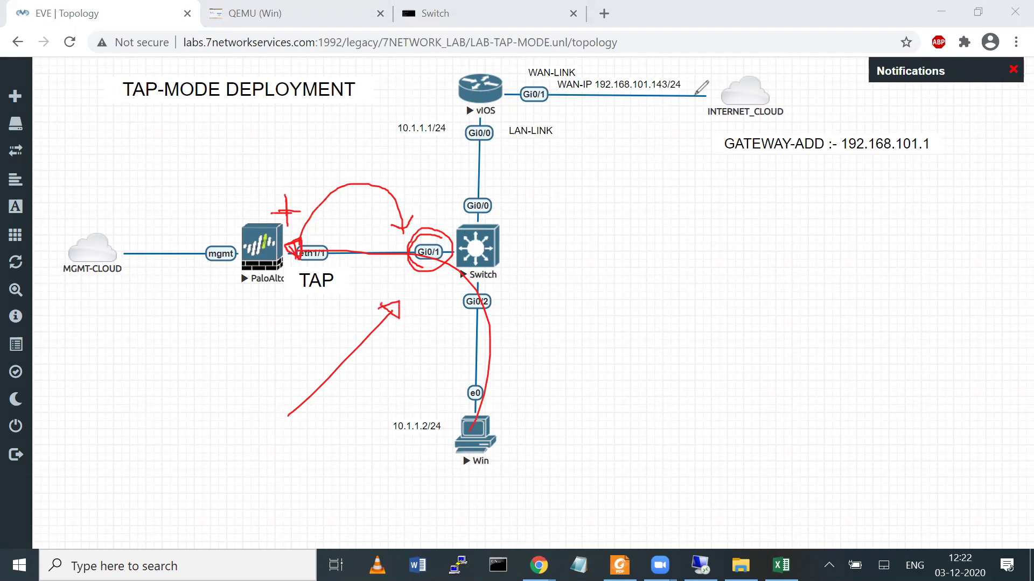
key("e")
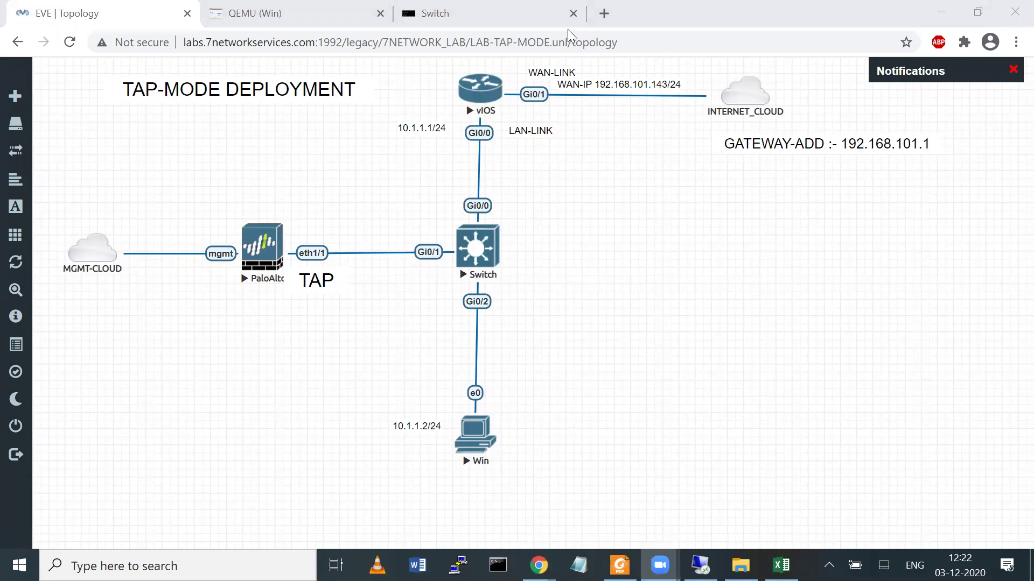
Draw a red arc from PaloAlto's eth1/1 to the Switch's Gi0/1 on the topology
left_click_drag(308, 240, 431, 237)
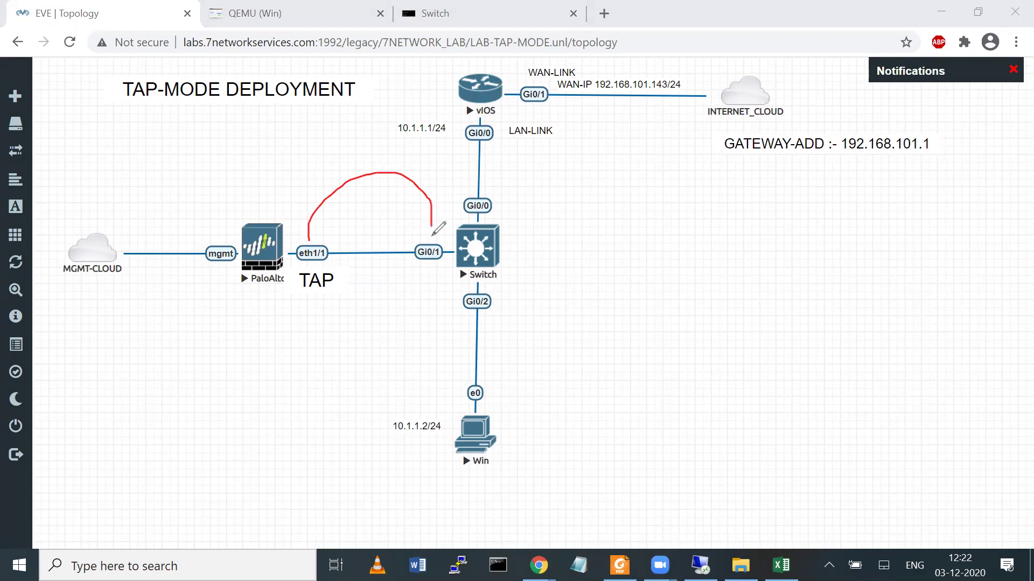